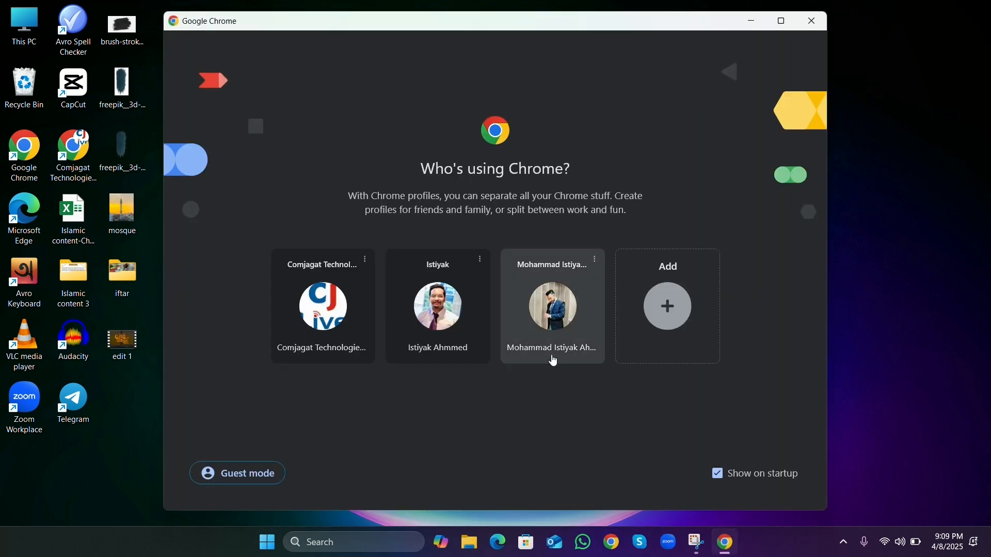
Step: Open a Chrome profile, search the web for "obs studio" and open the OBS download page
left_click(547, 338)
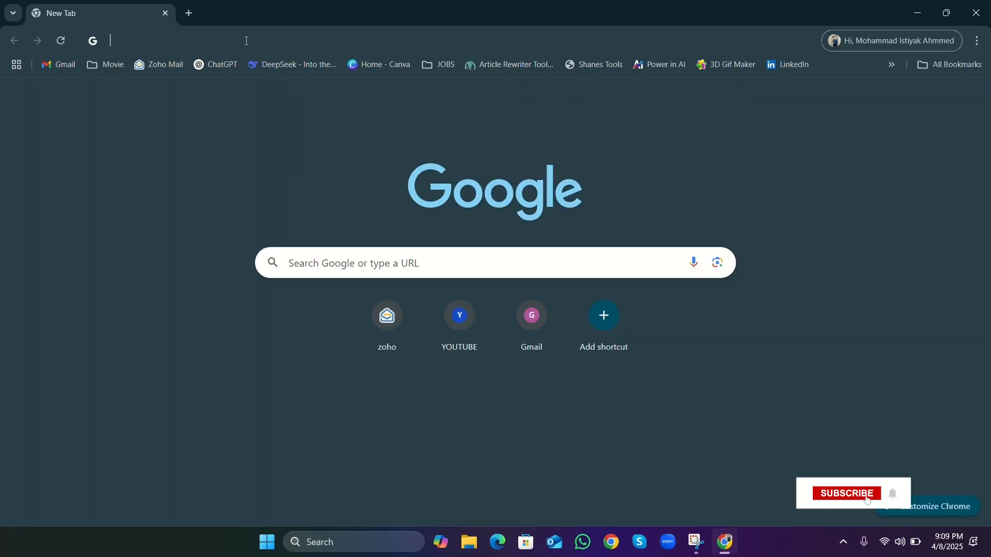
left_click(244, 40)
type("obs")
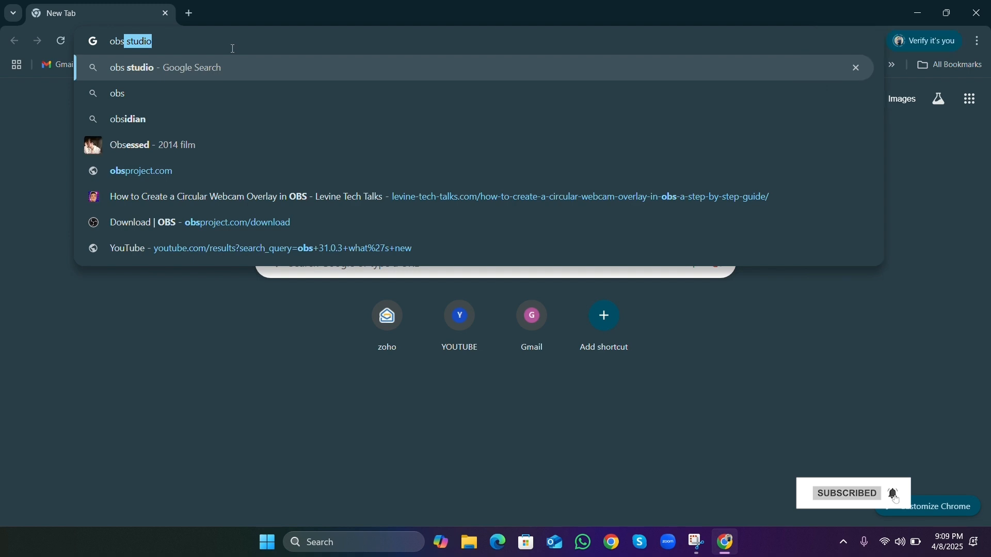
key("Return")
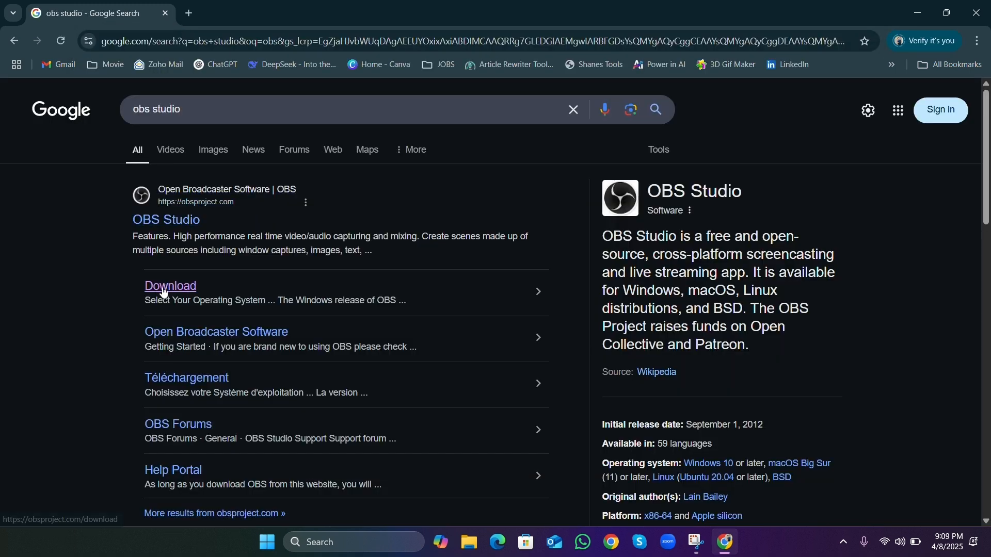
left_click(162, 287)
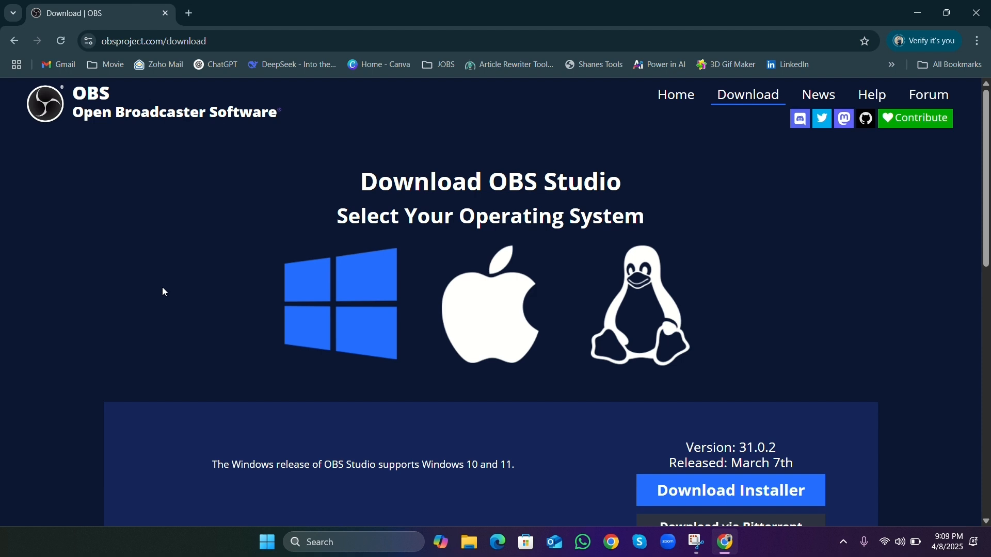
Step: Download the Windows installer for OBS Studio 31.0.2 and save it in the Downloads folder
scroll(487, 305, "down", 2)
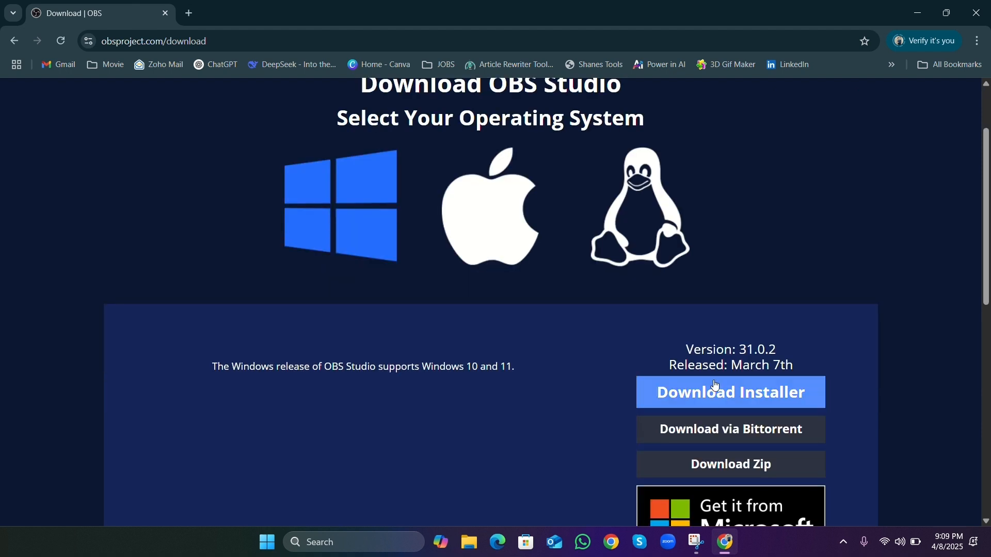
left_click(724, 395)
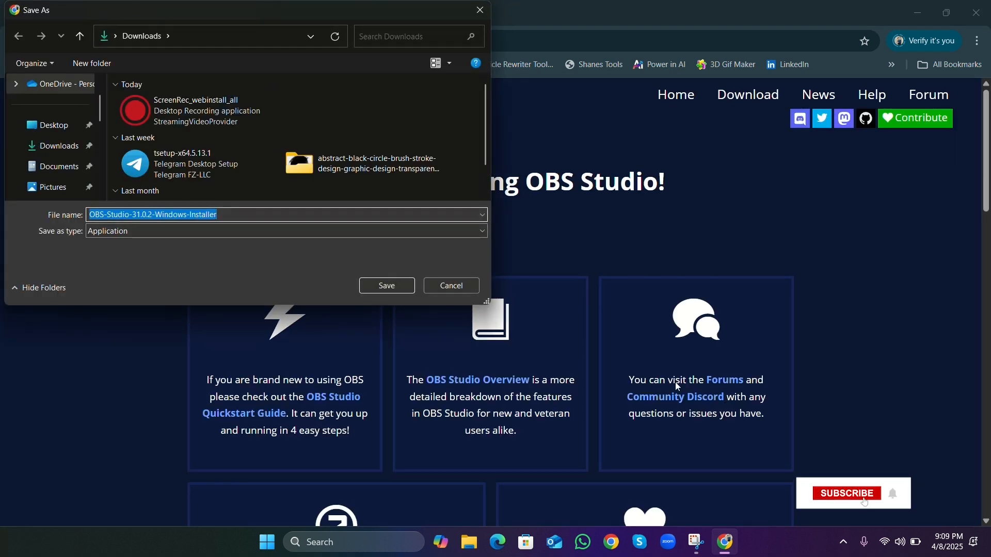
left_click(406, 287)
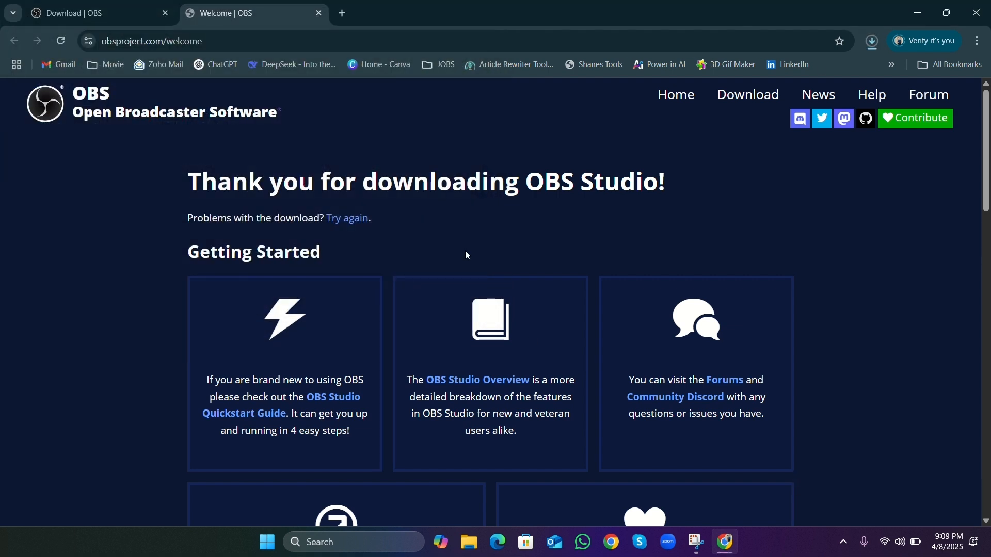
Step: Locate the downloaded OBS-Studio-31.0.2-Windows-Installer in its folder and run it
left_click(872, 41)
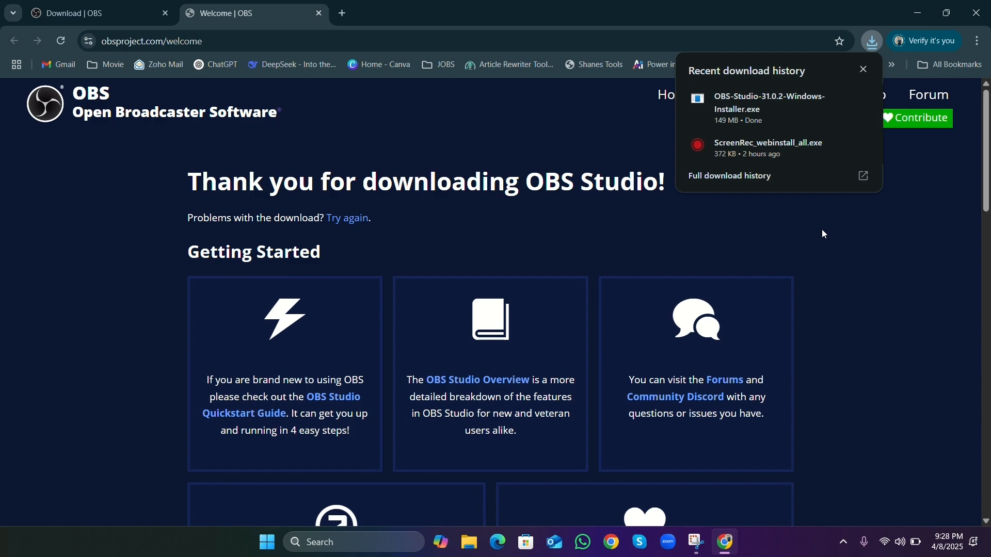
left_click(836, 98)
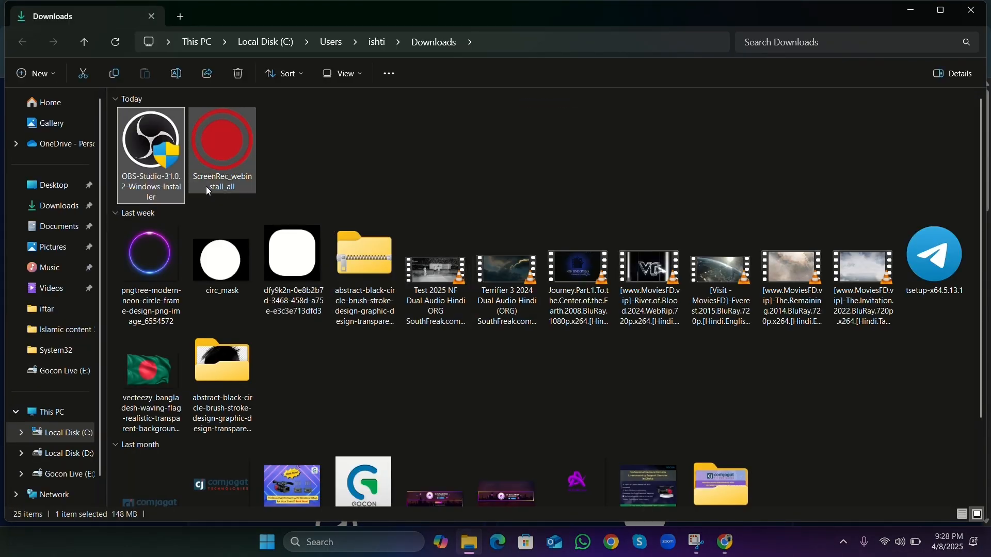
left_click(147, 151)
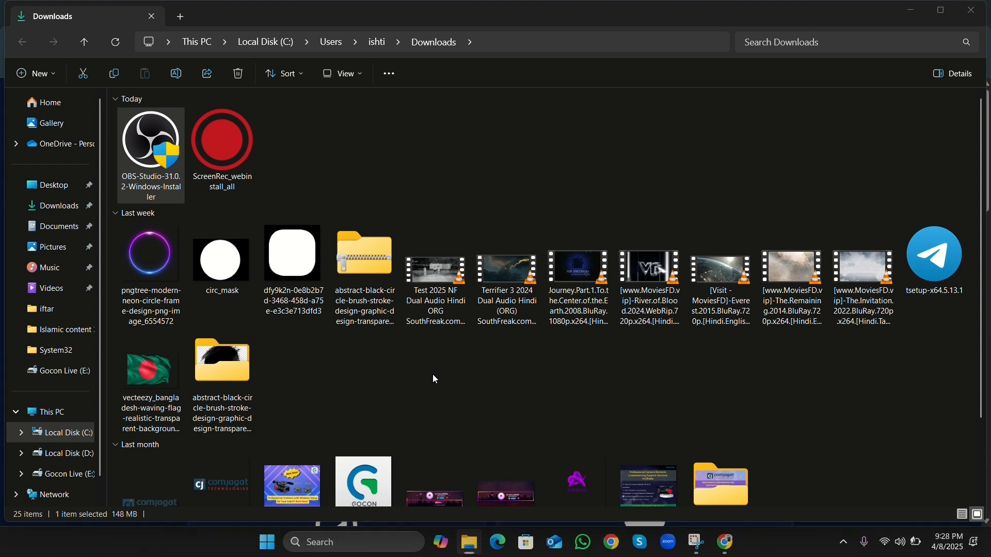
Step: Complete the OBS Studio setup, launch the program and skip the offered 31.0.3 version
left_click(565, 375)
left_click(569, 377)
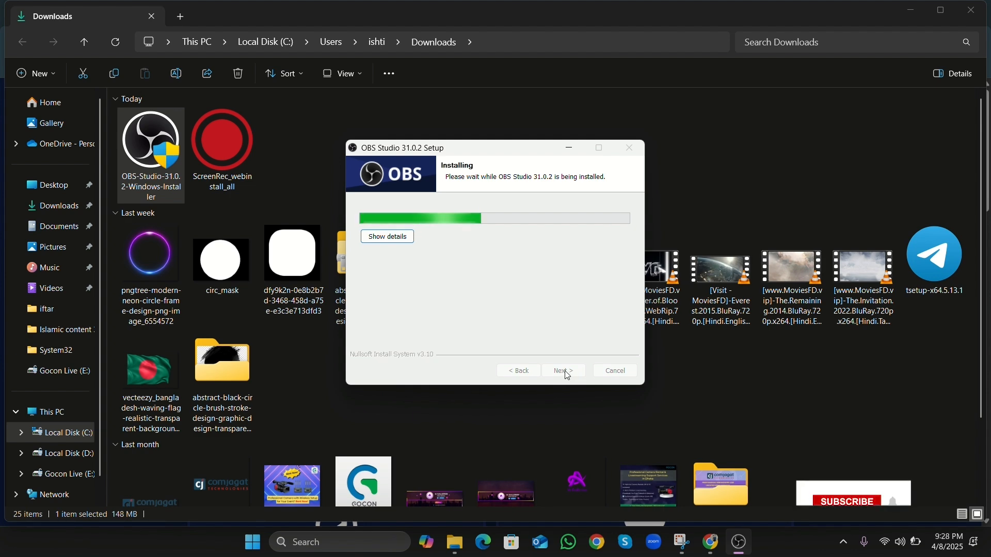
left_click(565, 371)
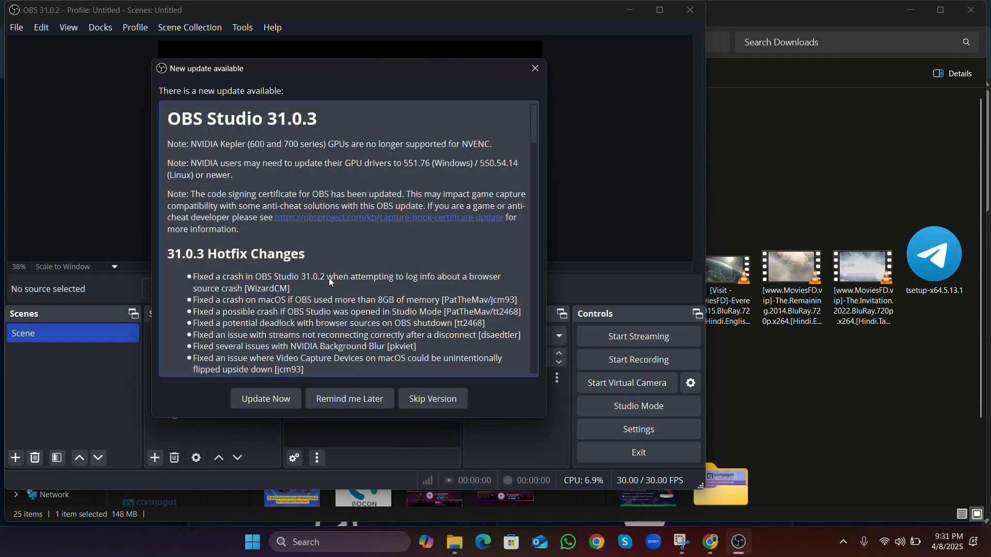
left_click(418, 401)
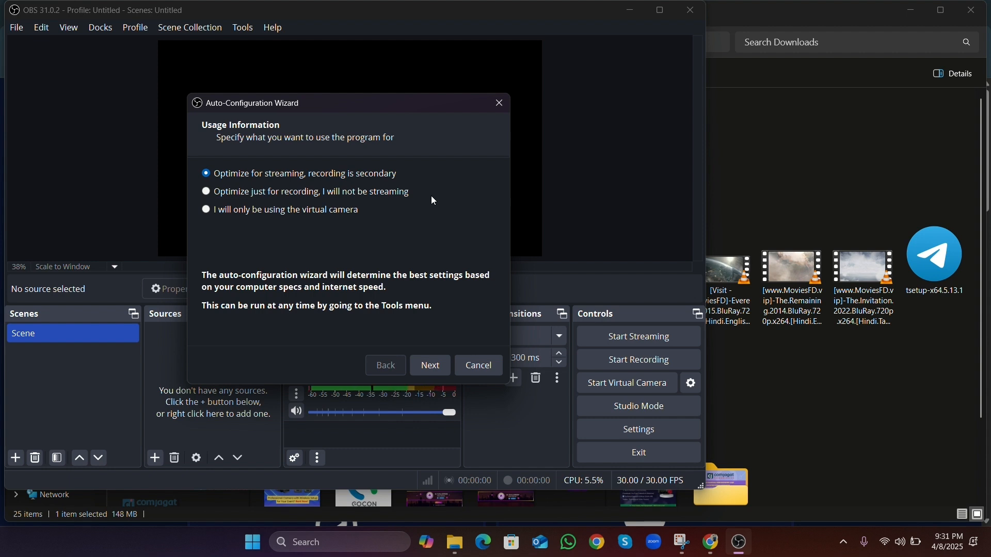
left_click(425, 364)
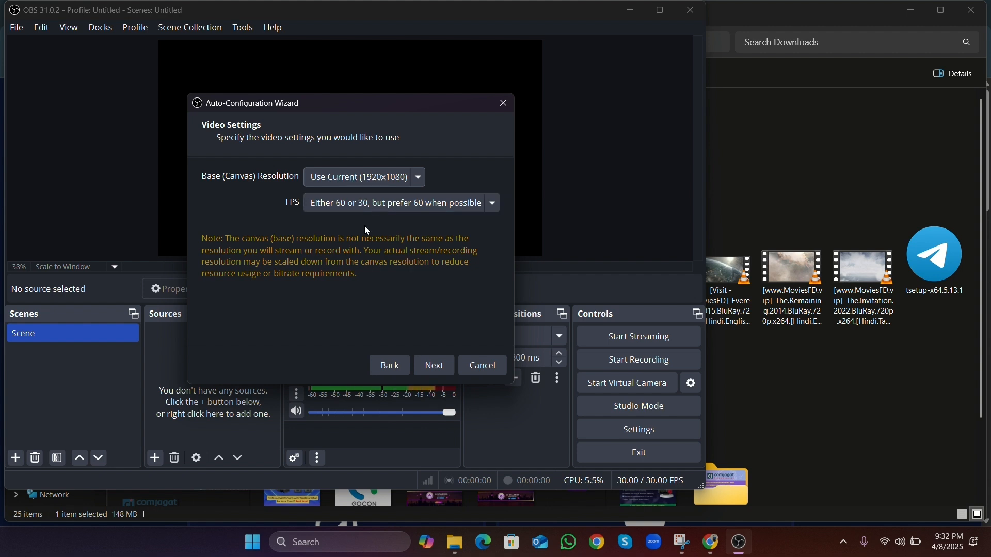
left_click(434, 365)
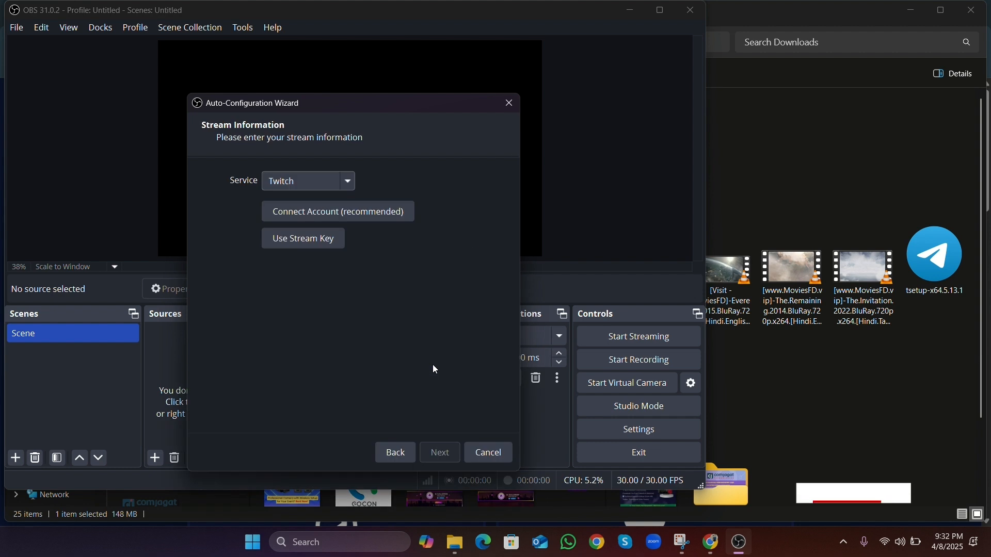
left_click(311, 182)
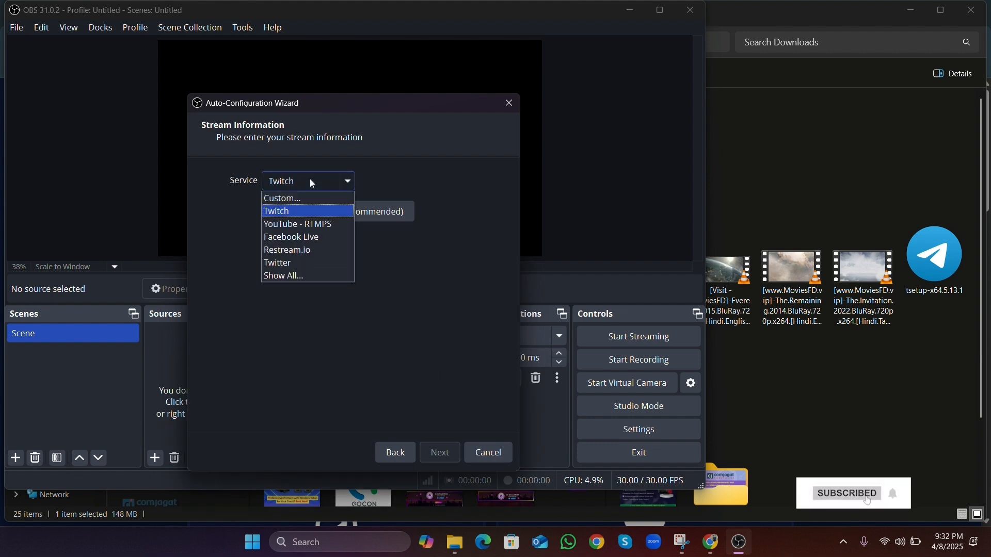
left_click(304, 238)
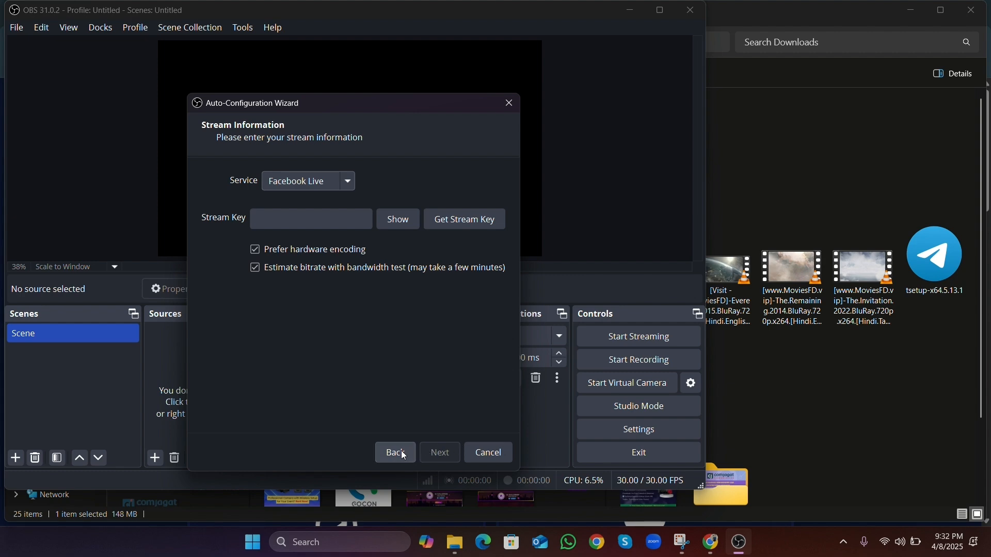
left_click(479, 451)
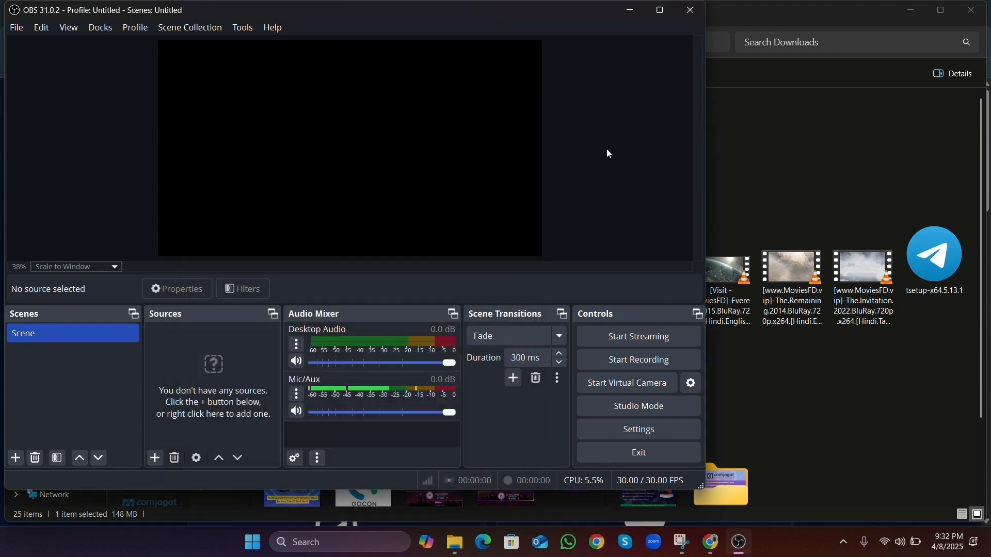
Step: Maximize the OBS window and rename Scene 1 as "My 1st Scenes"
left_click(659, 11)
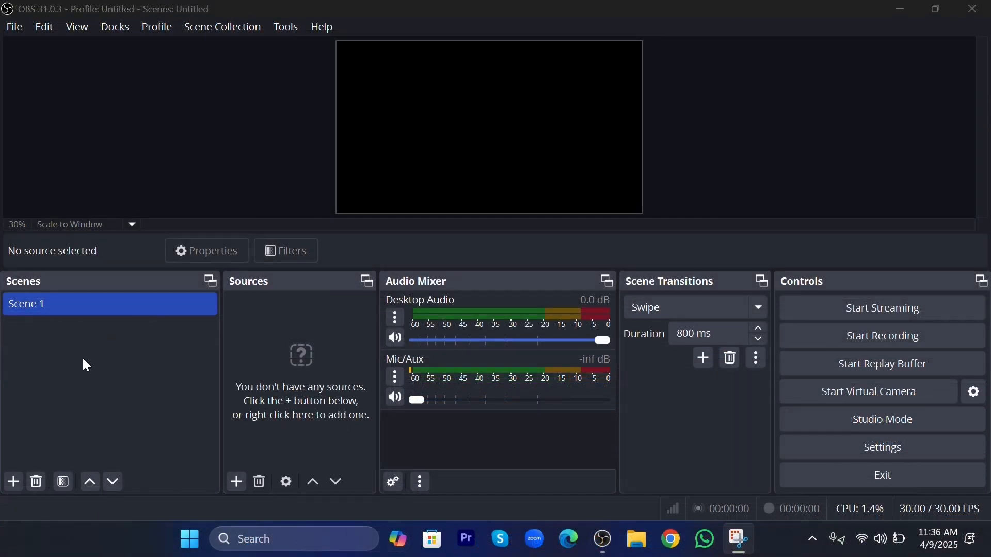
right_click(37, 309)
left_click(123, 109)
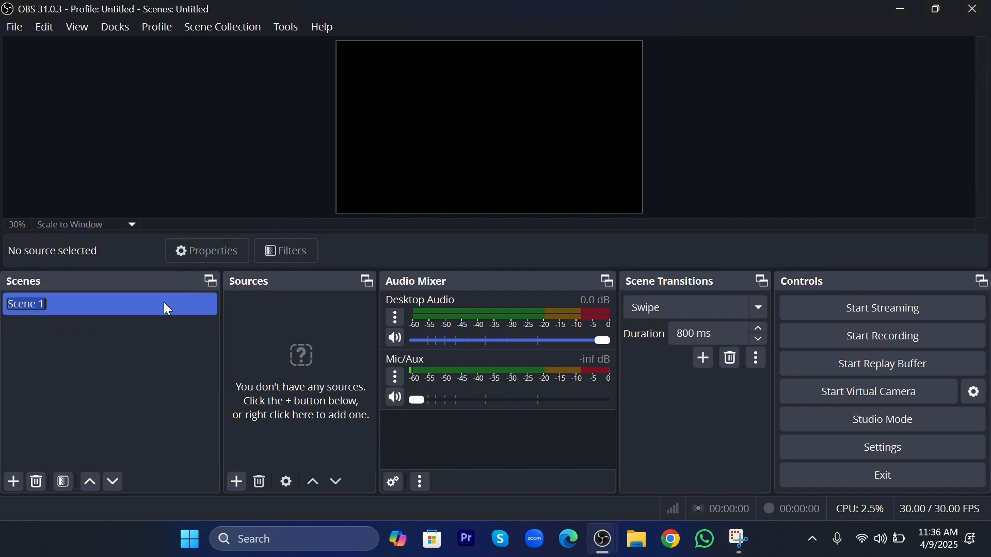
key("BackSpace")
type("My 1st")
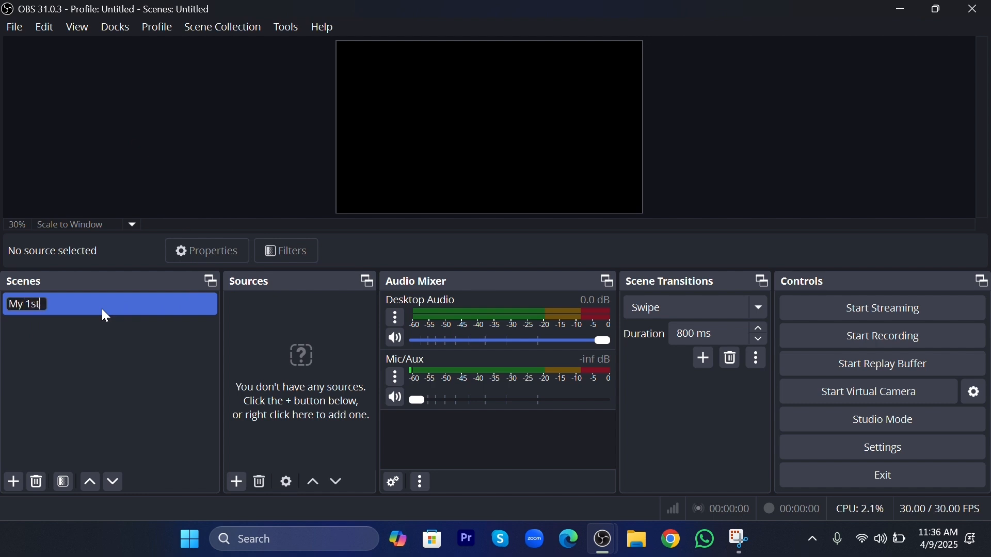
type(" Scenes")
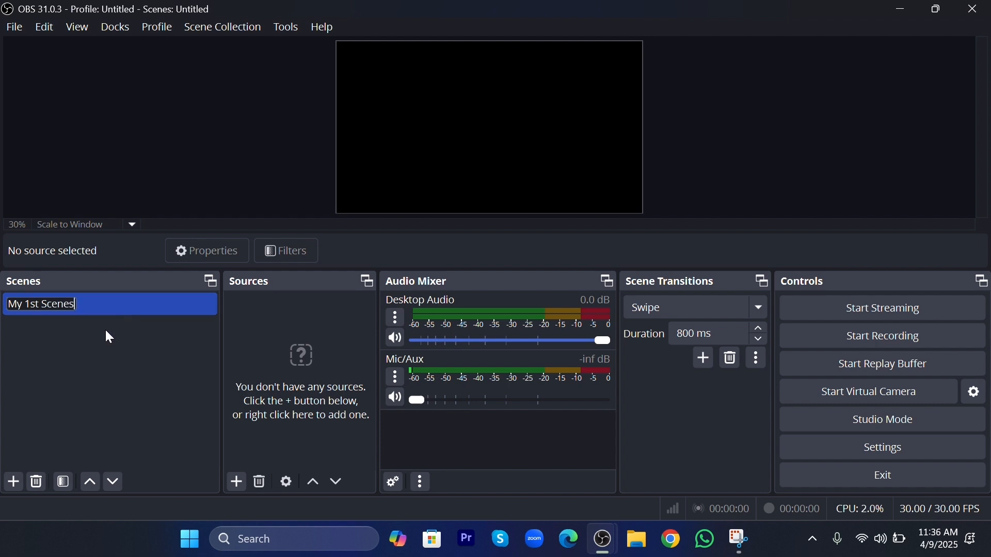
key("Return")
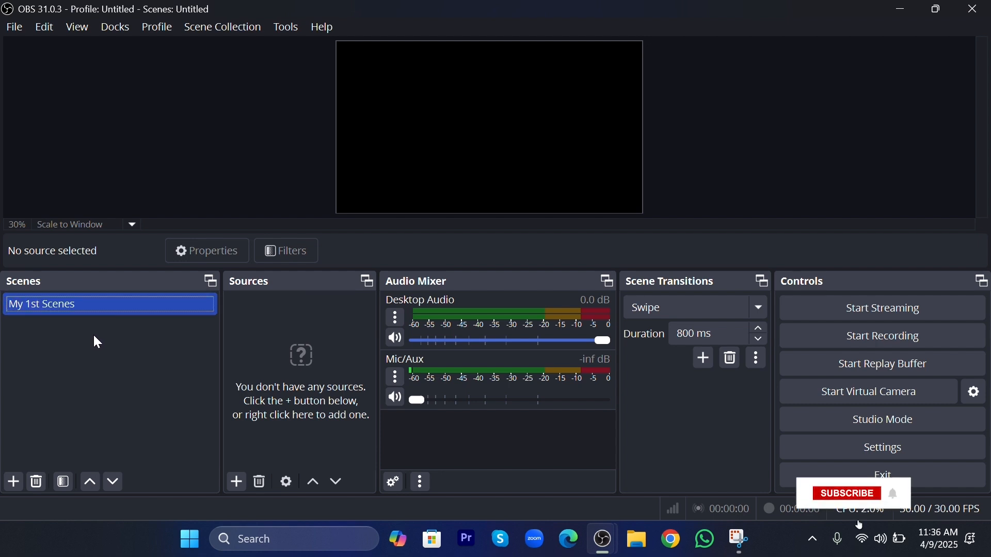
Step: Add two new scenes named "video" and "camera"
left_click(15, 481)
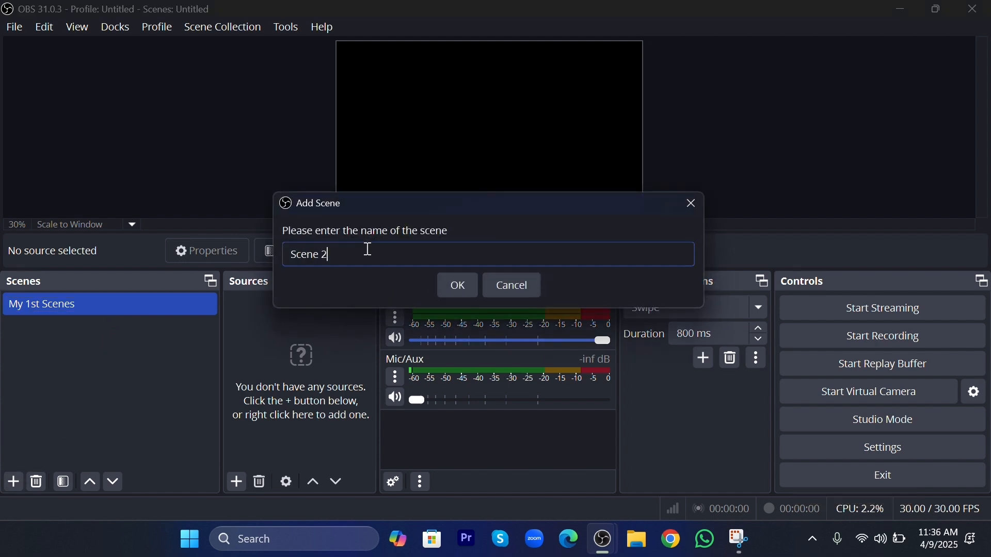
type("video")
key("Return")
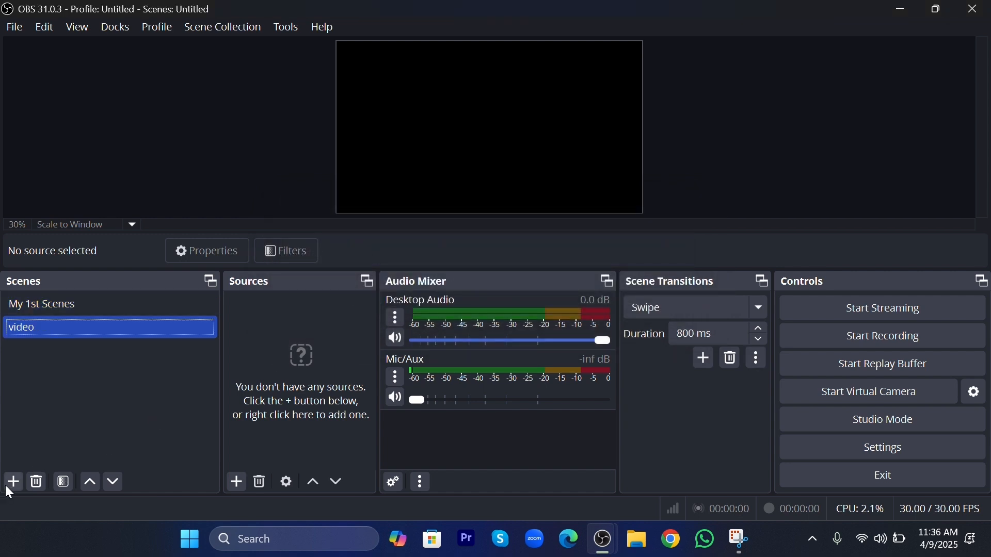
left_click(10, 484)
type("camera")
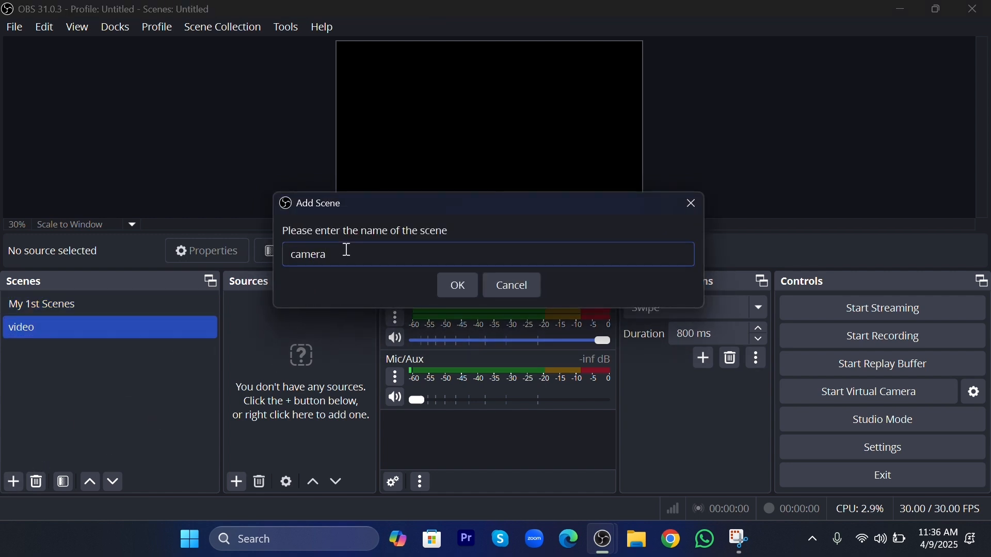
left_click(455, 286)
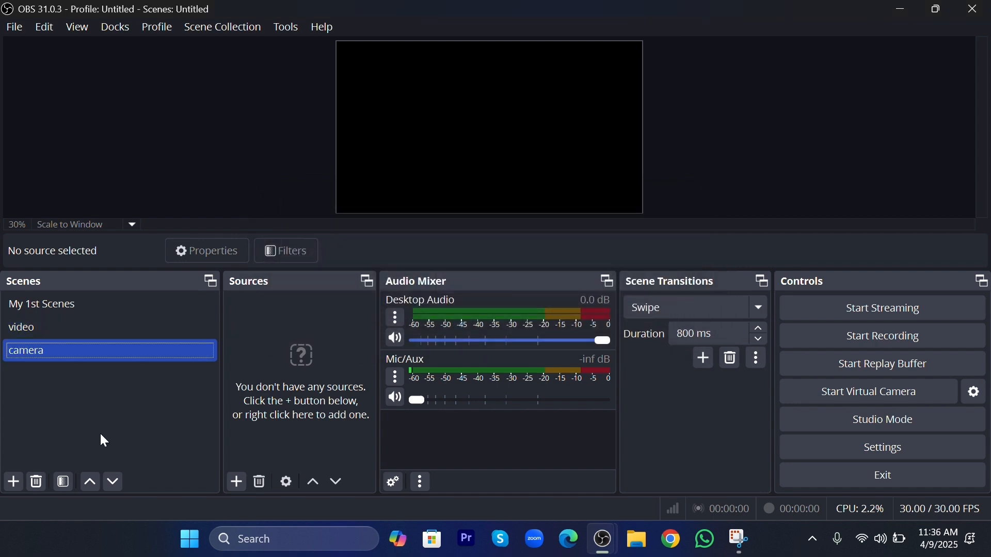
left_click(142, 308)
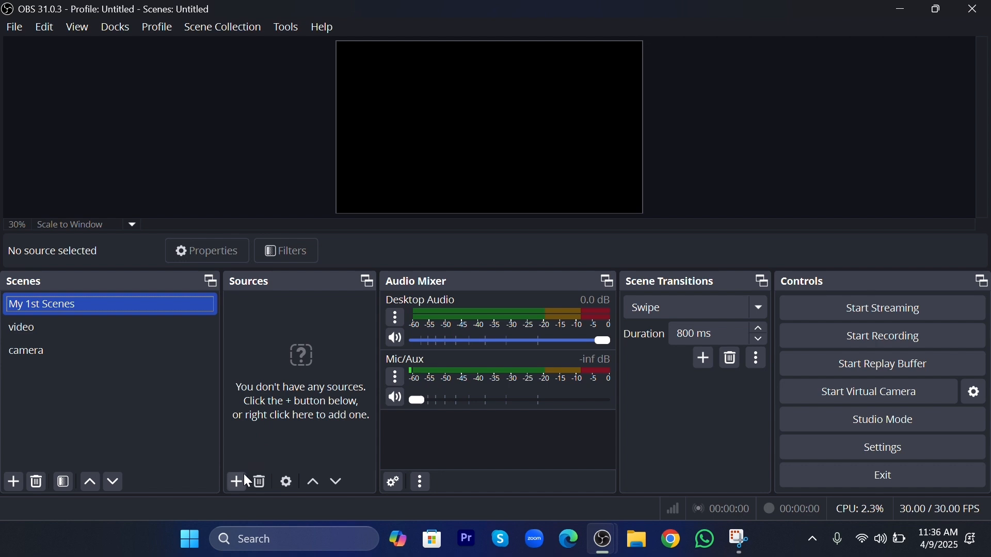
left_click(237, 485)
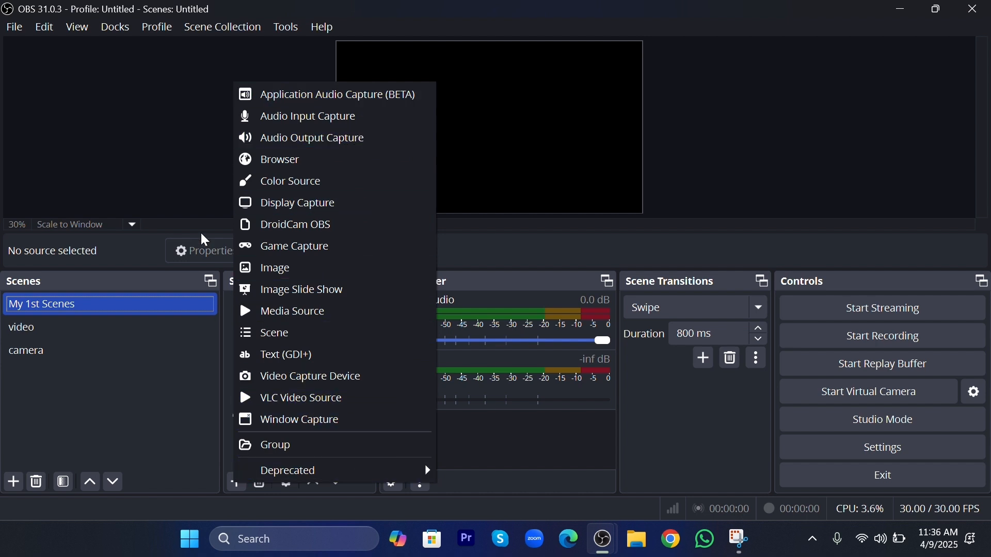
left_click(196, 182)
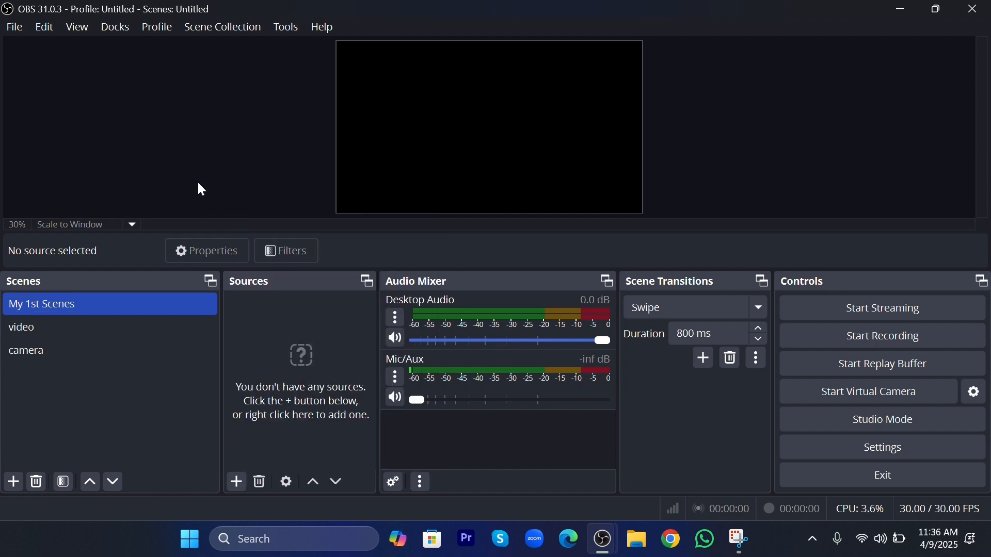
Step: Add a new Video Capture Device source to the camera scene, using the USB2.0 HD UVC WebCam
left_click(43, 349)
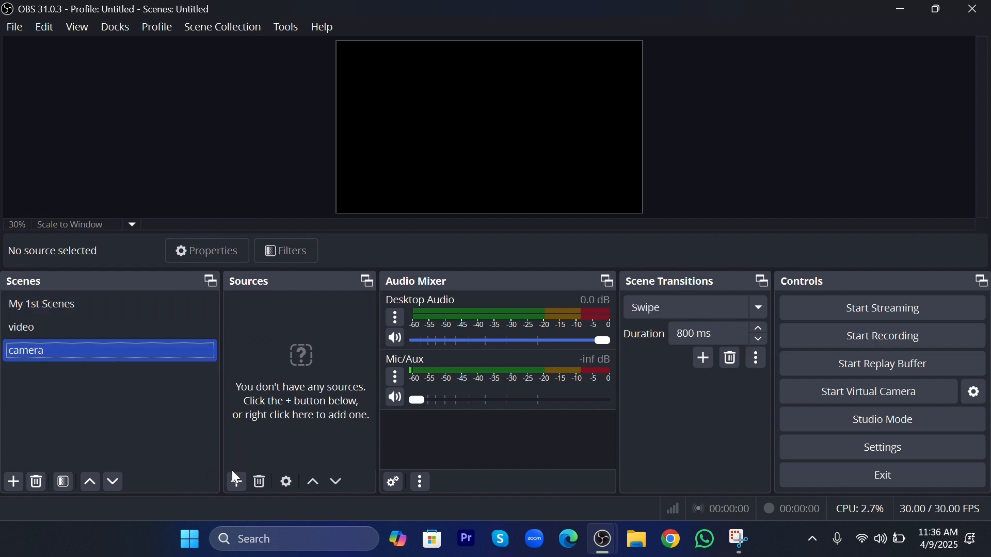
left_click(237, 483)
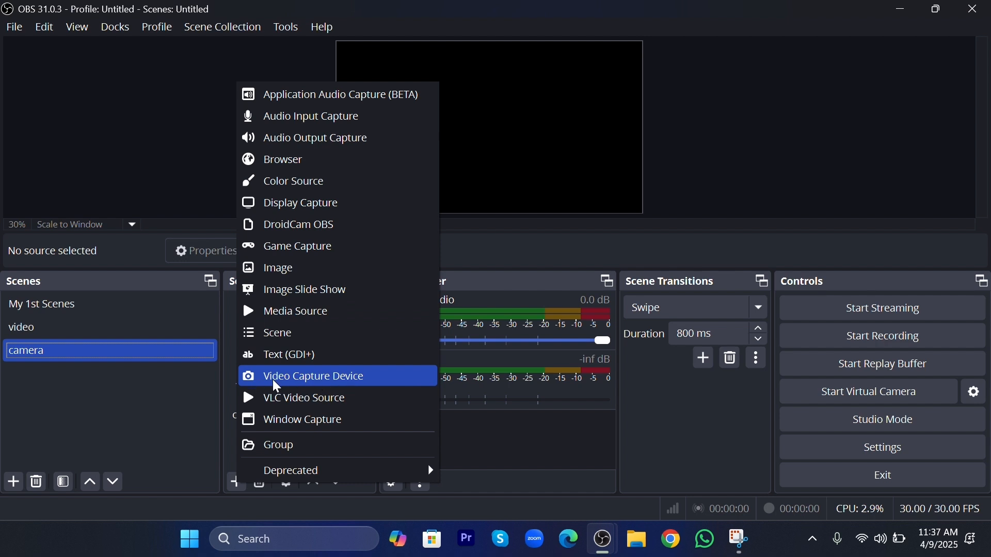
left_click(362, 378)
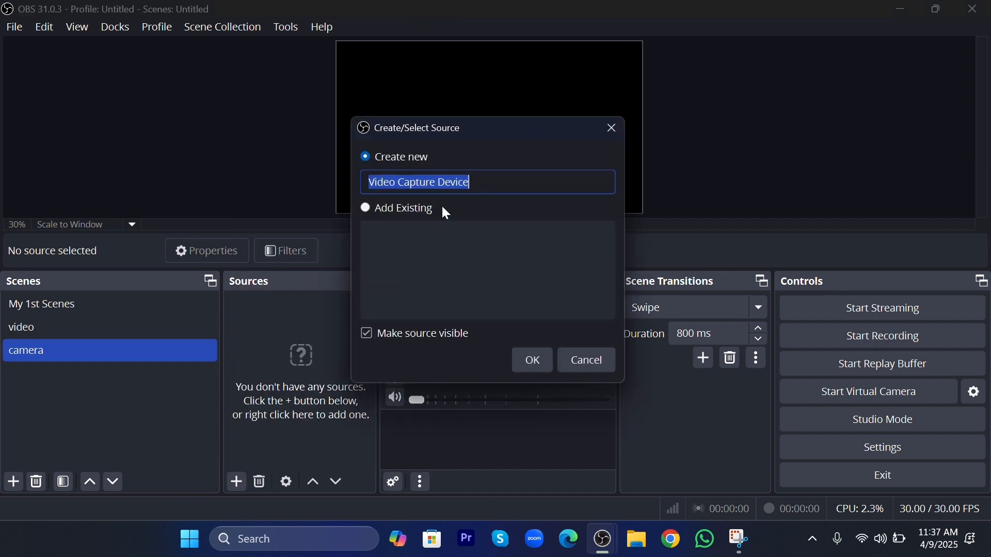
left_click(524, 359)
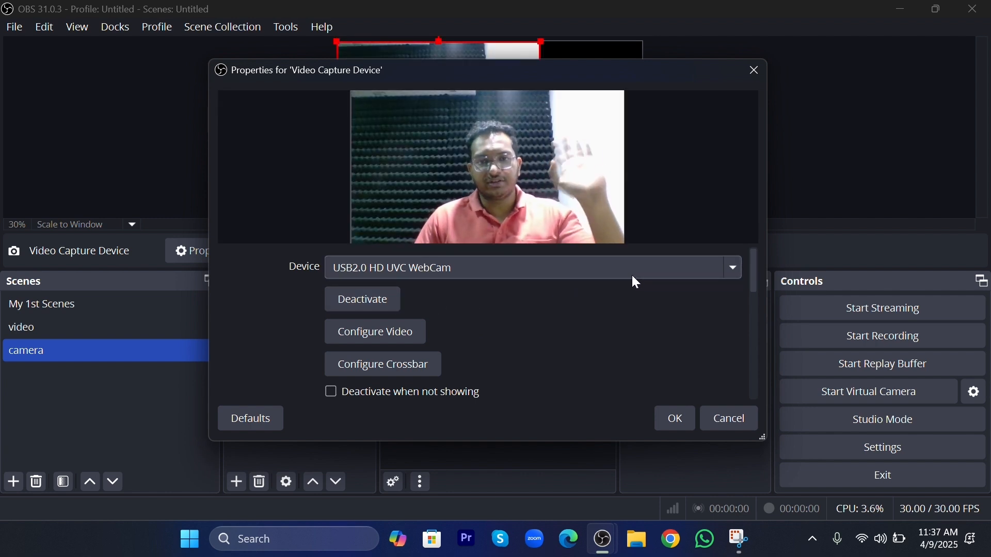
left_click(676, 418)
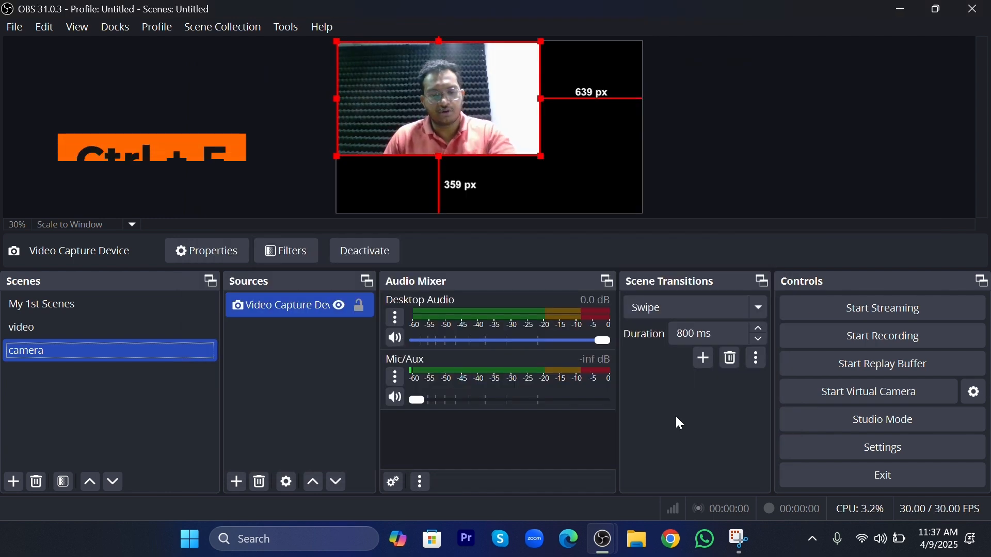
Step: Fit the webcam source to the full canvas and lock it
key("ctrl+f")
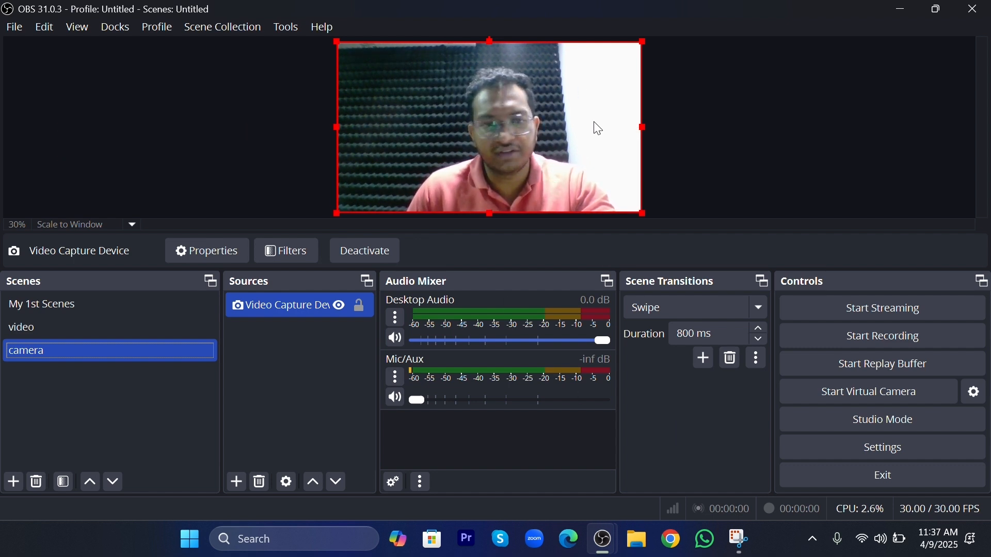
left_click(361, 305)
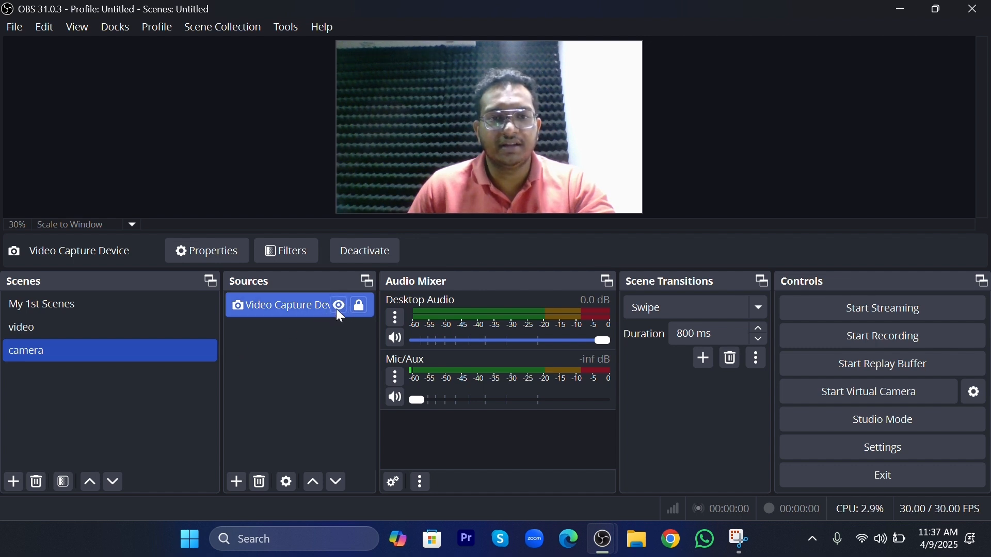
Step: Toggle the webcam source's visibility off and on several times, leaving it hidden
left_click(339, 306)
left_click(339, 306)
left_click(340, 305)
left_click(339, 306)
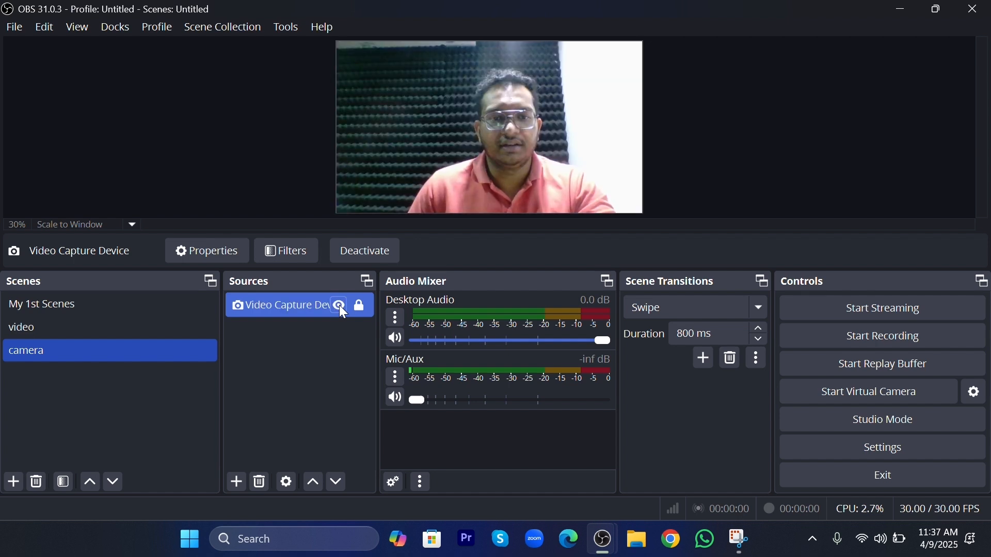
left_click(339, 305)
left_click(339, 305)
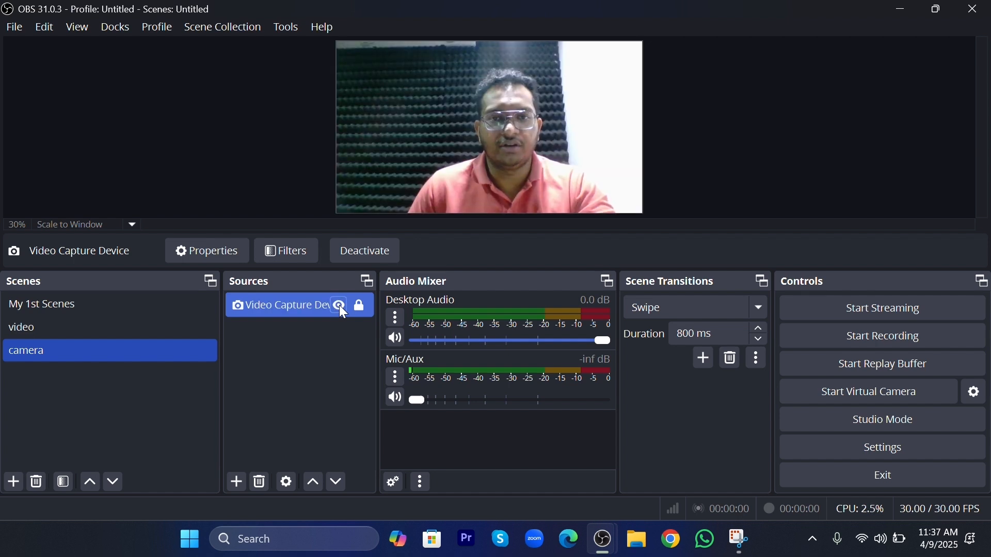
left_click(340, 305)
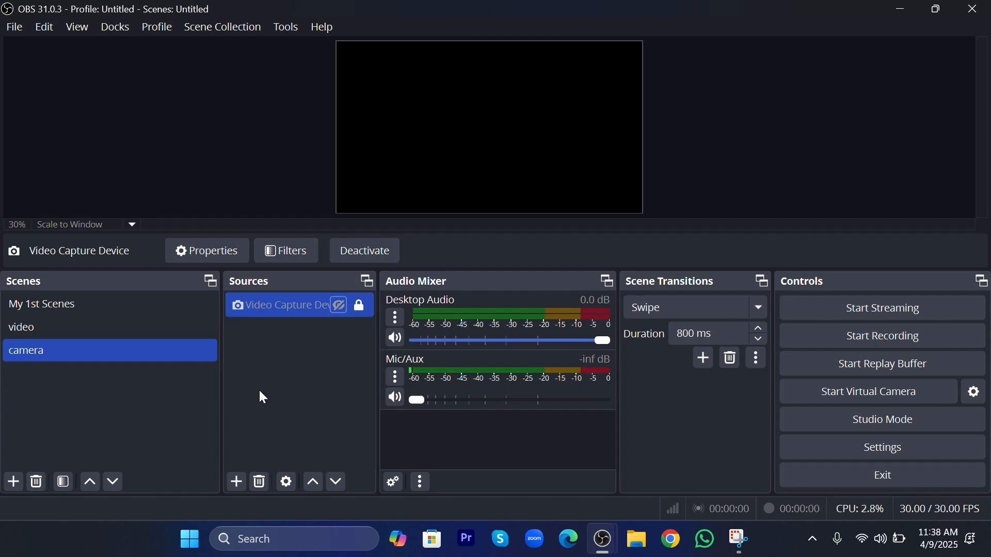
Step: Replace the hidden webcam source in the camera scene with a new Video Capture Device source using USB Video, and lock it
key("Delete")
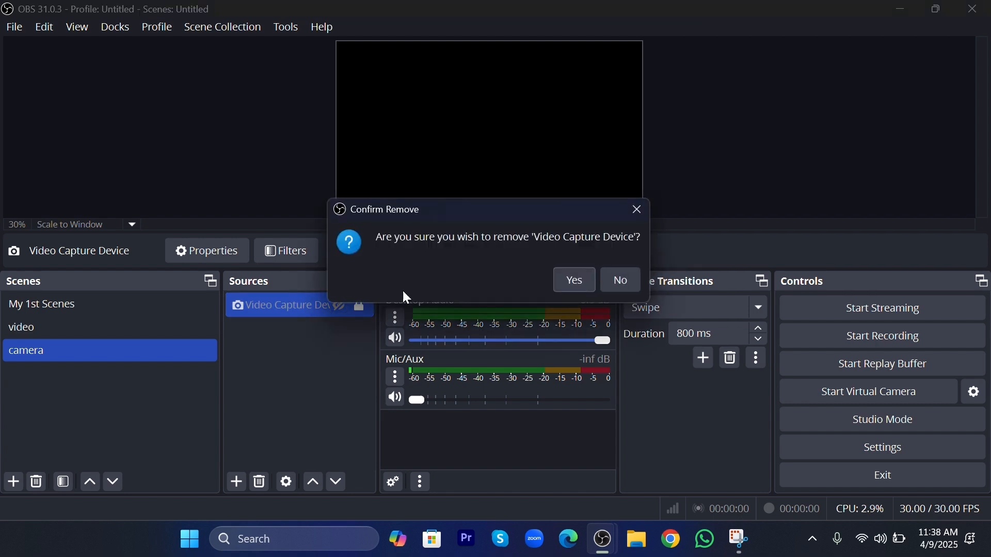
left_click(574, 279)
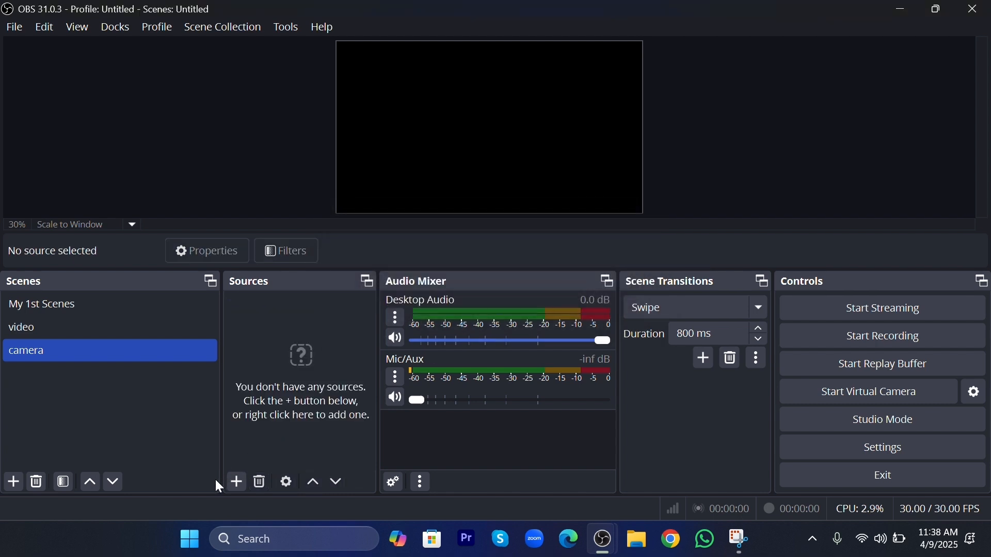
left_click(235, 484)
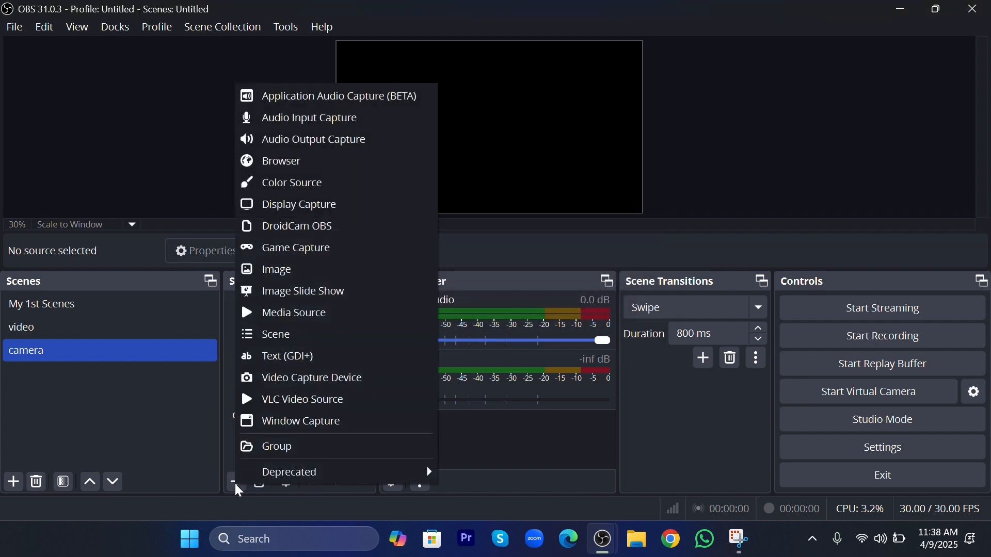
left_click(305, 377)
left_click(529, 360)
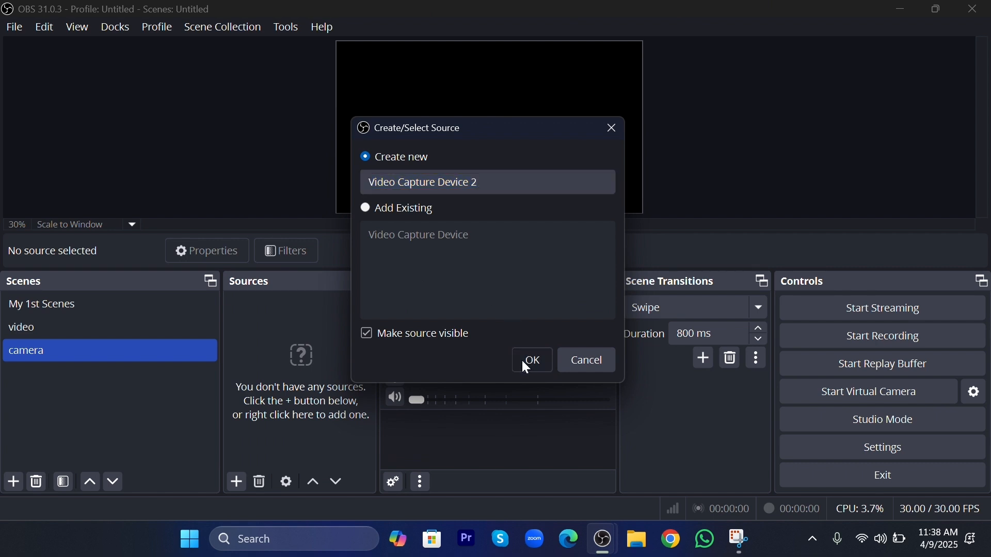
left_click(537, 268)
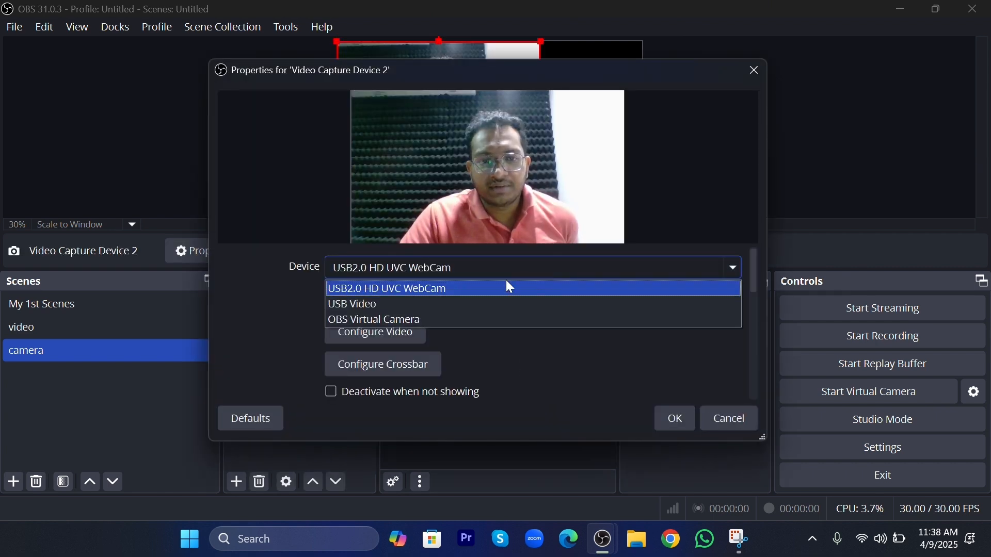
left_click(368, 306)
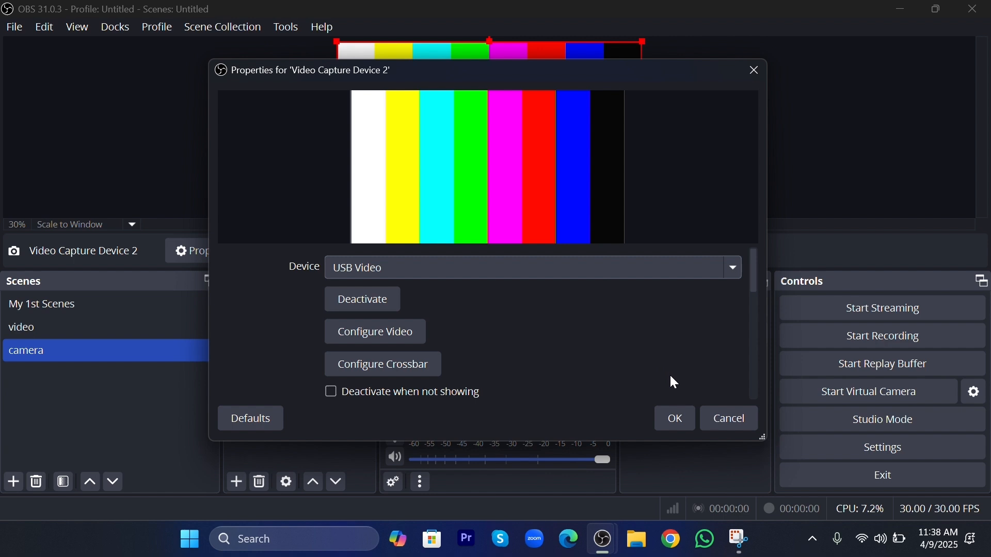
left_click(675, 420)
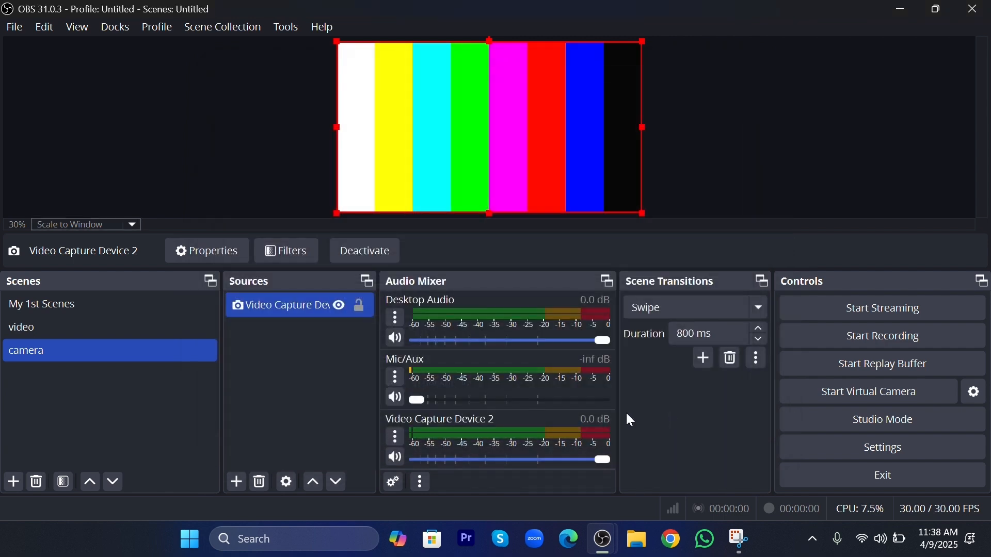
left_click(361, 309)
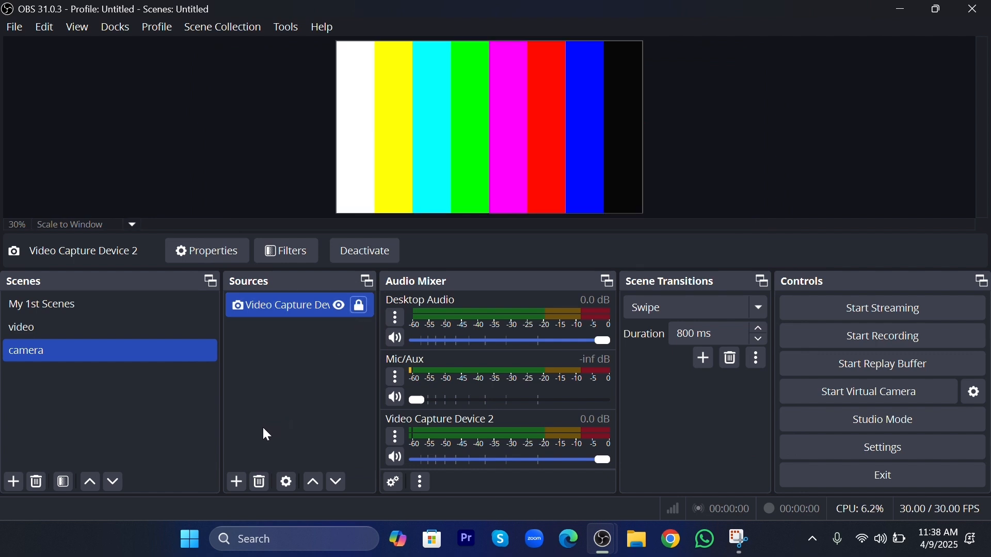
left_click(237, 483)
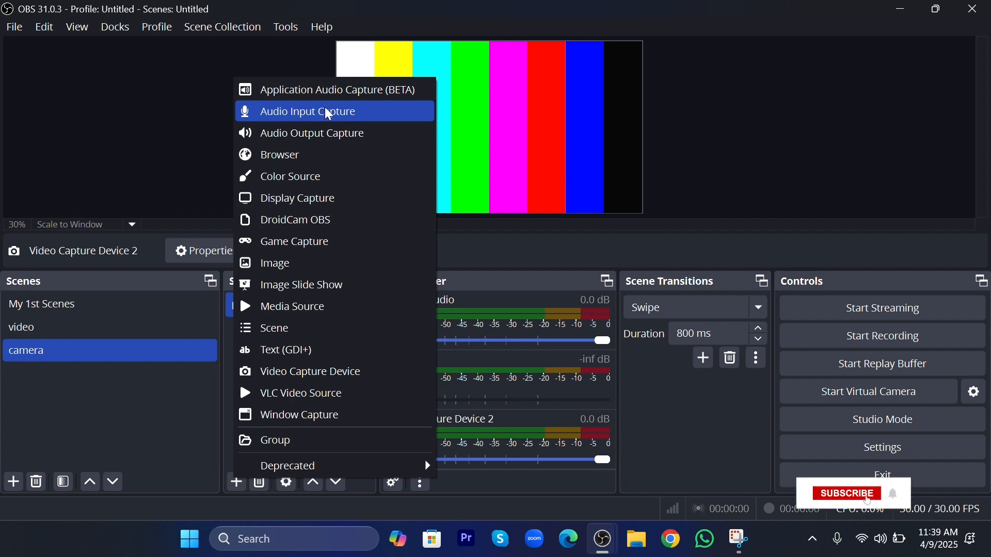
left_click(202, 115)
left_click(201, 115)
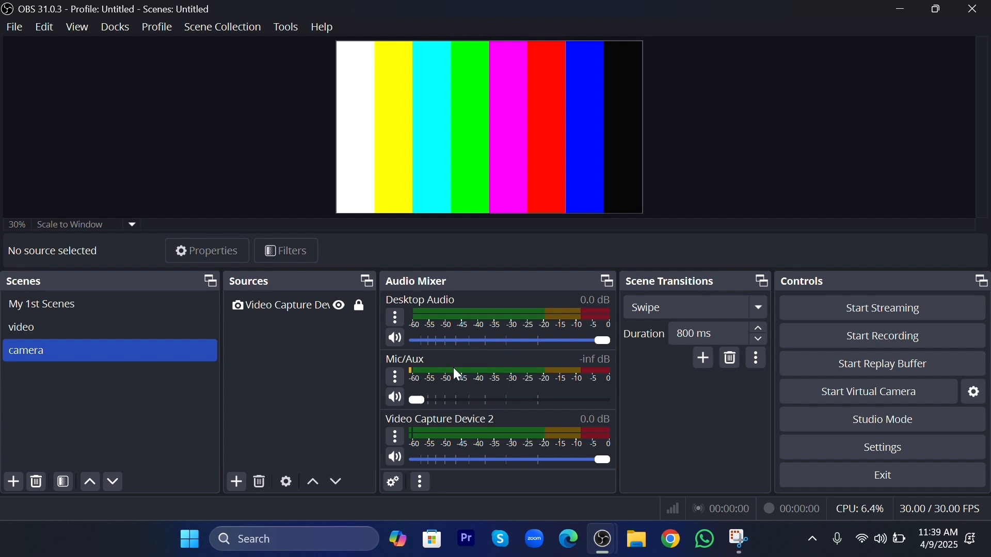
Step: Mute the Desktop Audio, Mic/Aux and Video Capture Device 2 channels
left_click(394, 339)
left_click(395, 401)
left_click(395, 458)
Step: Add an Audio Input Capture source using Digital Audio Interface (2- USB Digital Audio) to the camera scene, and lock it
left_click(238, 483)
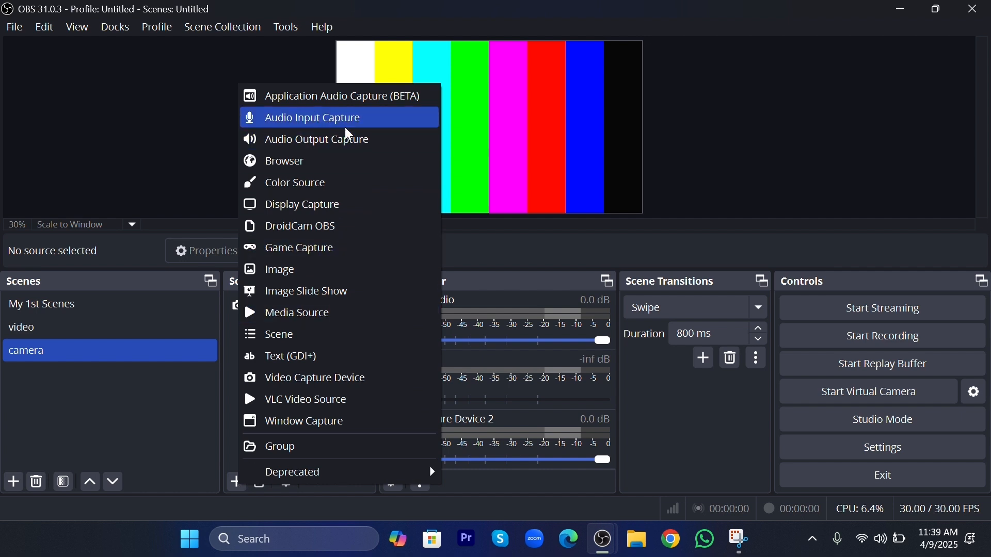
left_click(346, 130)
left_click(531, 361)
left_click(357, 121)
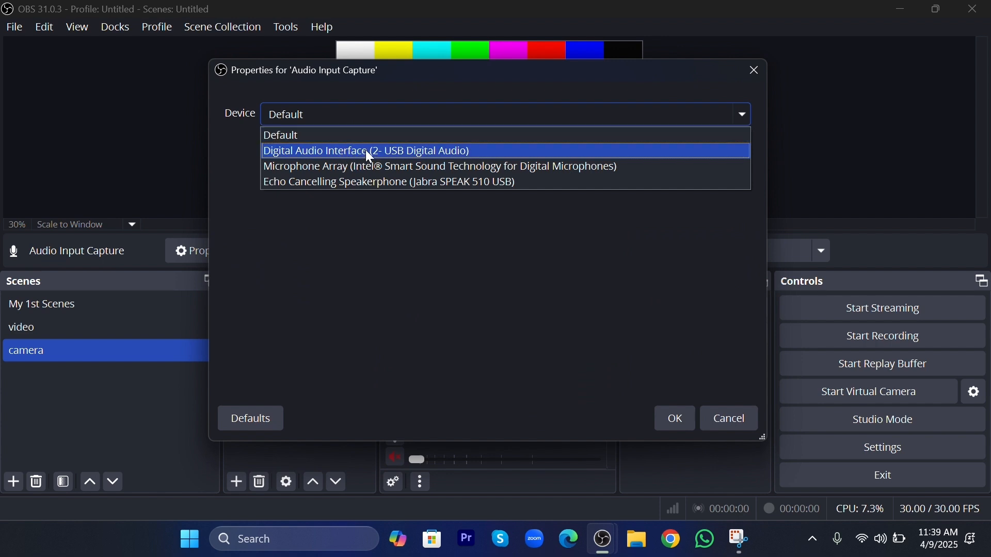
left_click(369, 152)
left_click(674, 419)
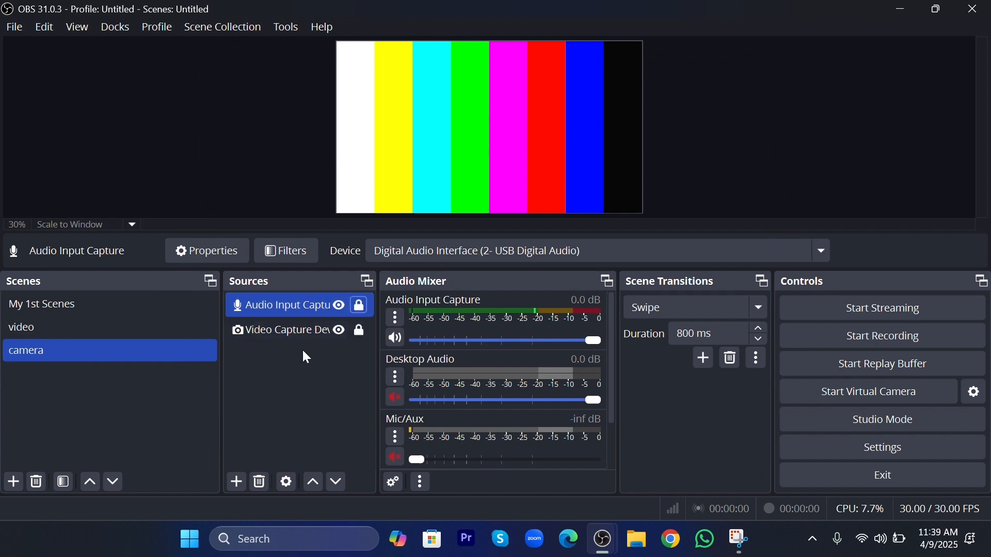
Step: Add an Image source to the camera scene using 2.png from the TechLite logo folder in Downloads
left_click(235, 484)
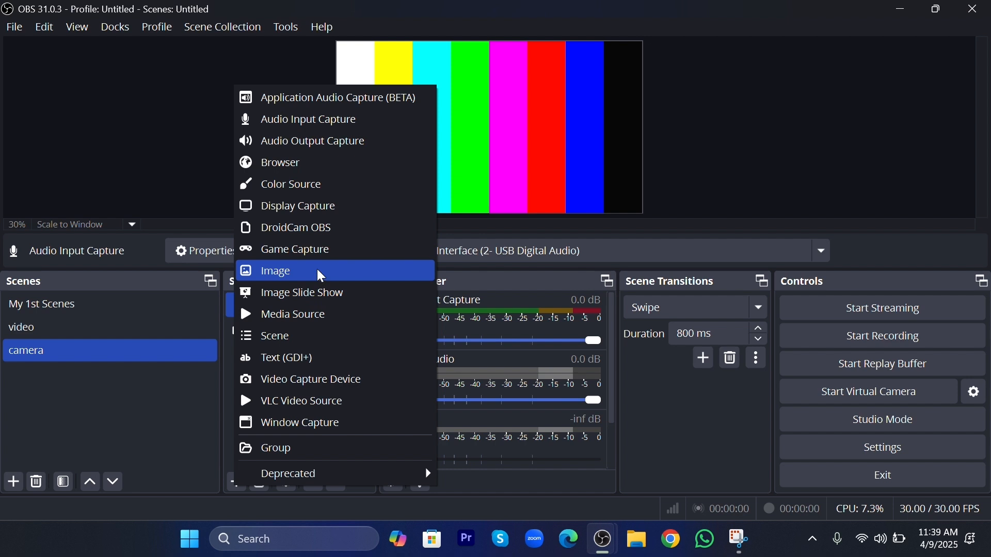
left_click(296, 274)
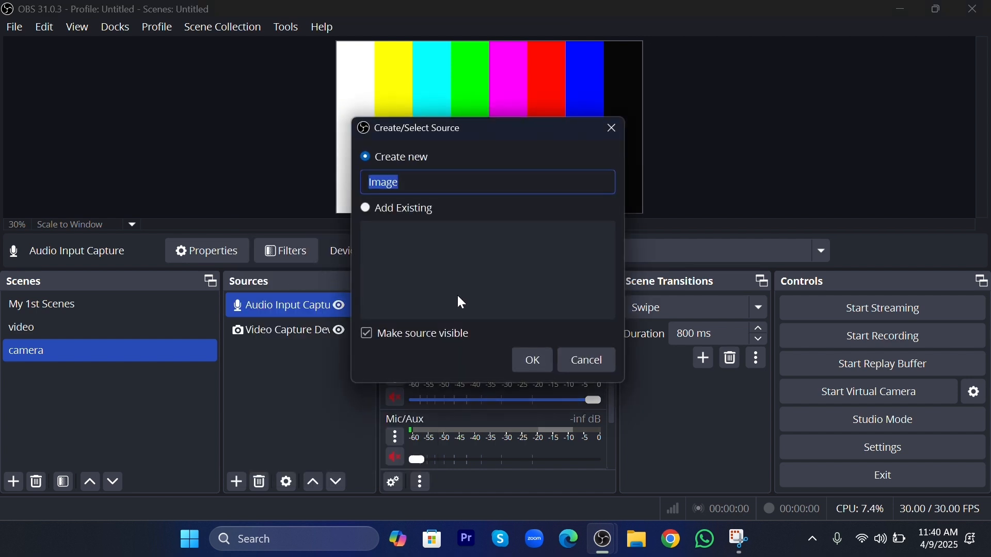
left_click(531, 358)
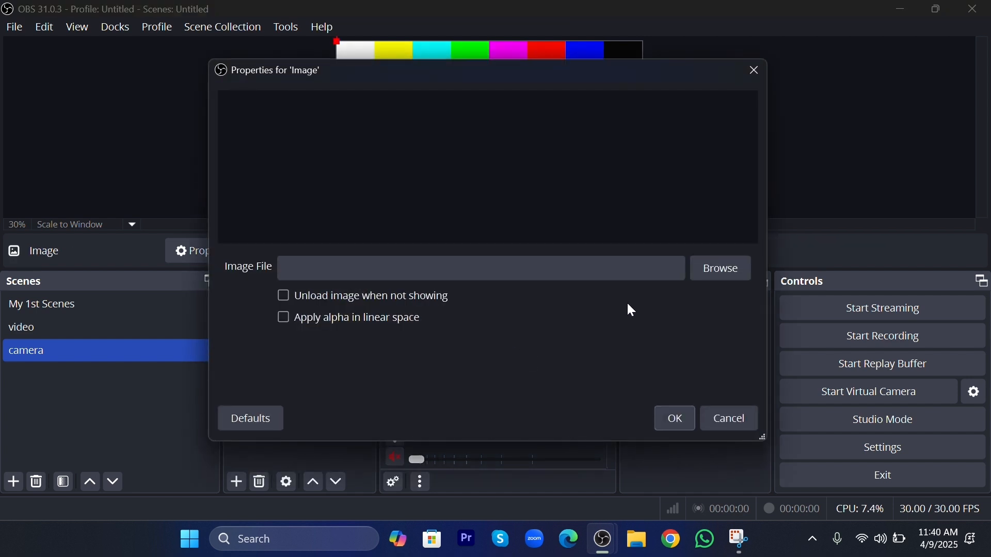
left_click(720, 275)
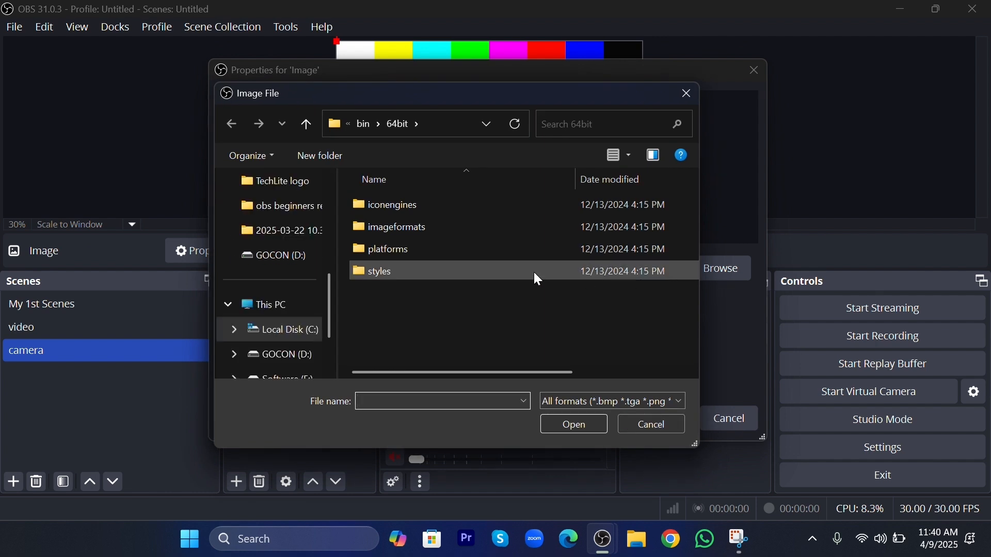
scroll(294, 313, "down", 1)
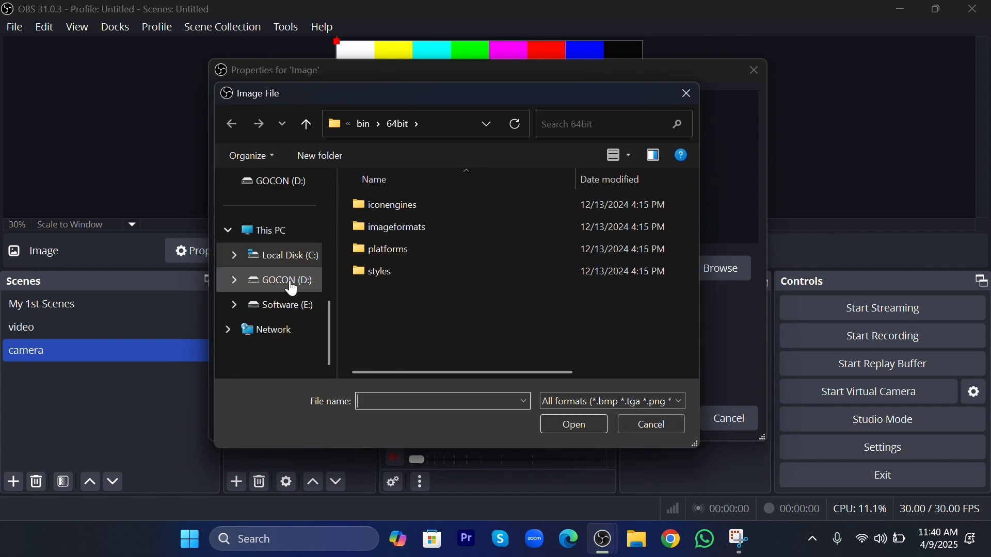
scroll(292, 289, "up", 5)
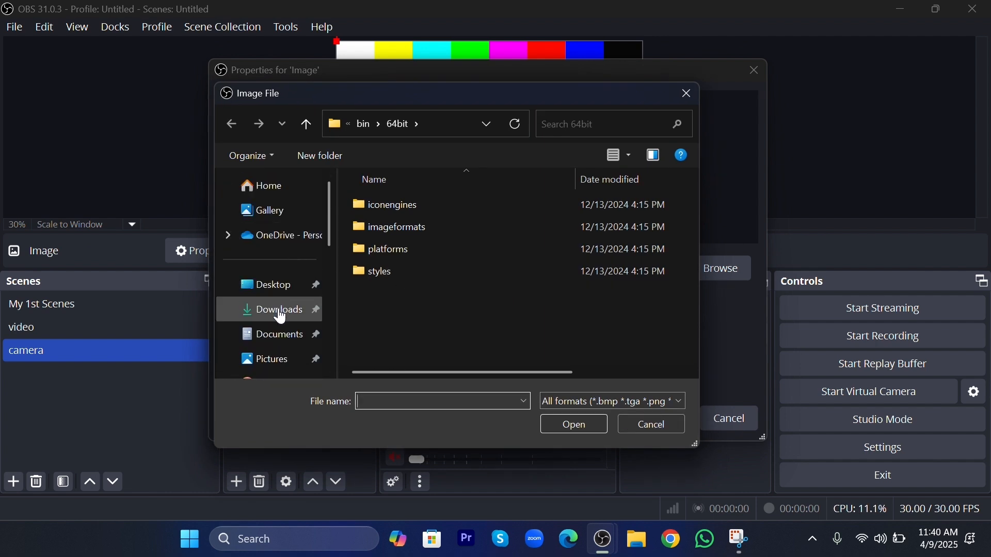
left_click(282, 312)
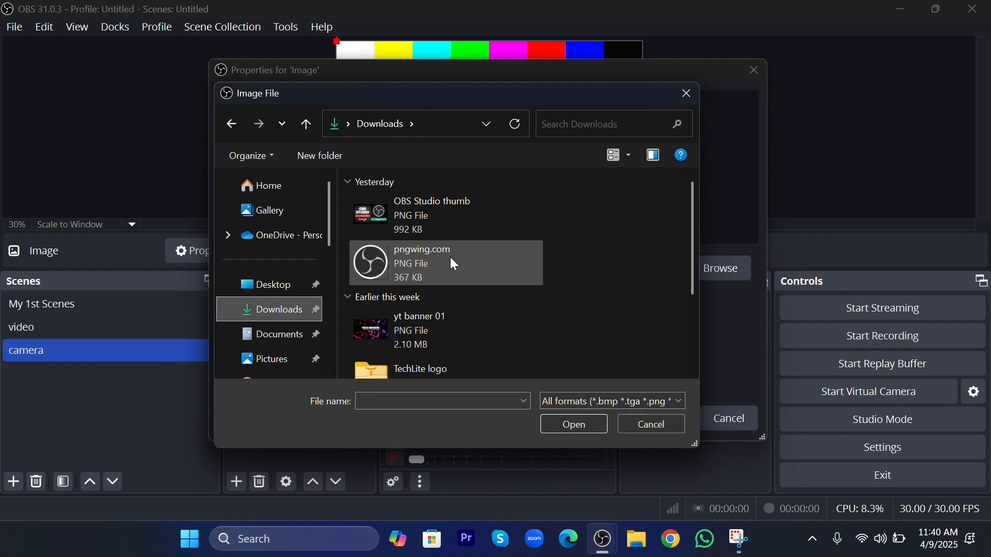
double_click(430, 364)
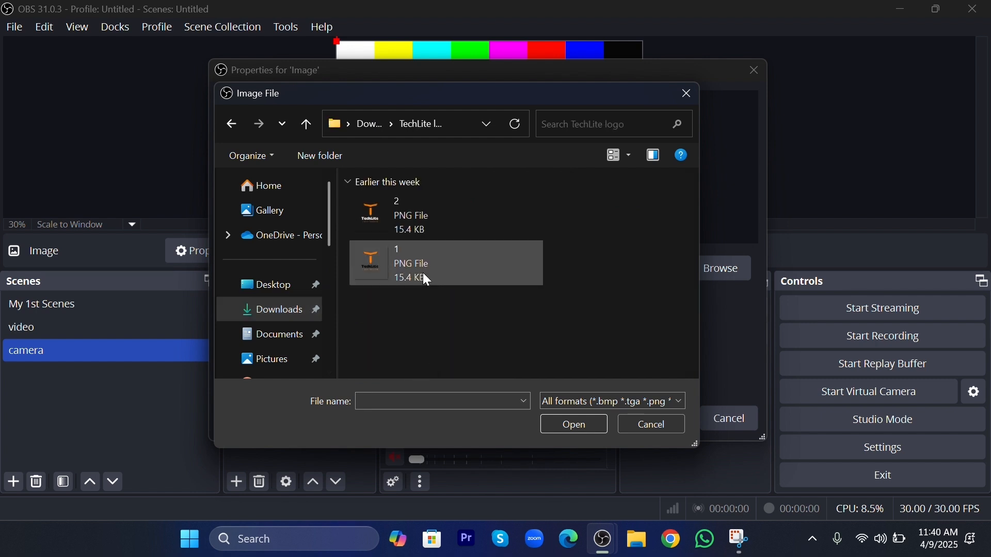
left_click(443, 227)
left_click(589, 428)
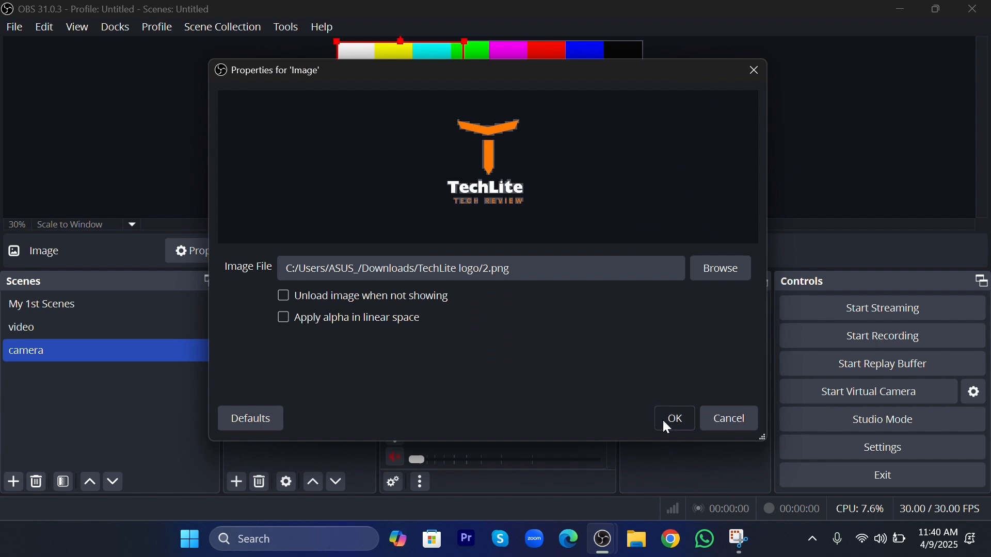
left_click(665, 421)
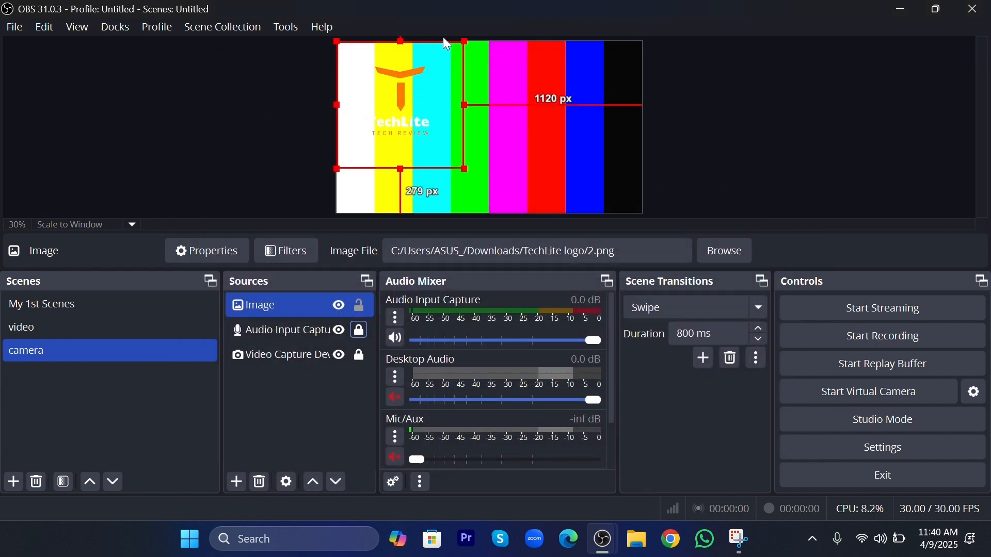
Step: Shrink the logo image into the canvas's upper-right corner, about 1597 px from the left edge and 757 px from the bottom, and lock it
left_click_drag(404, 98, 484, 125)
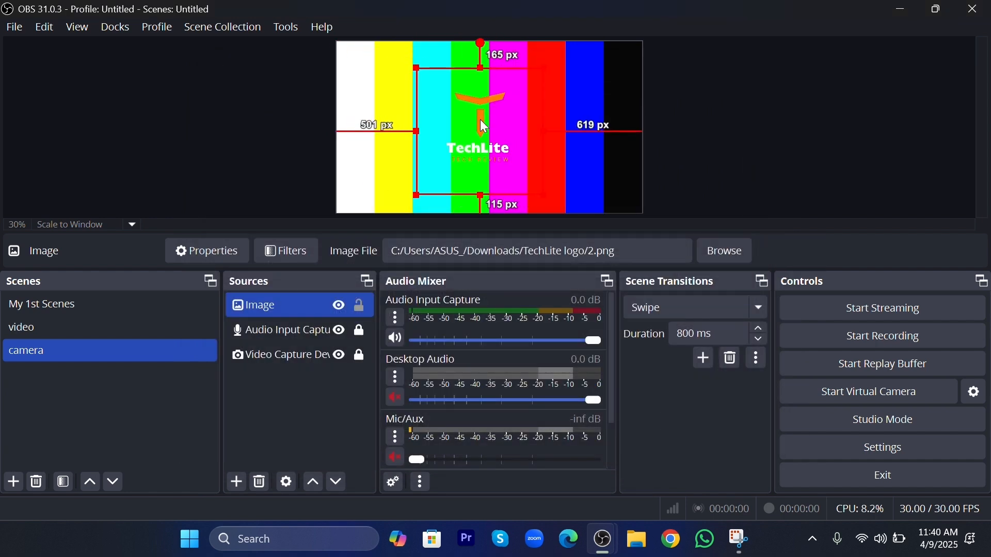
left_click_drag(420, 193, 613, 79)
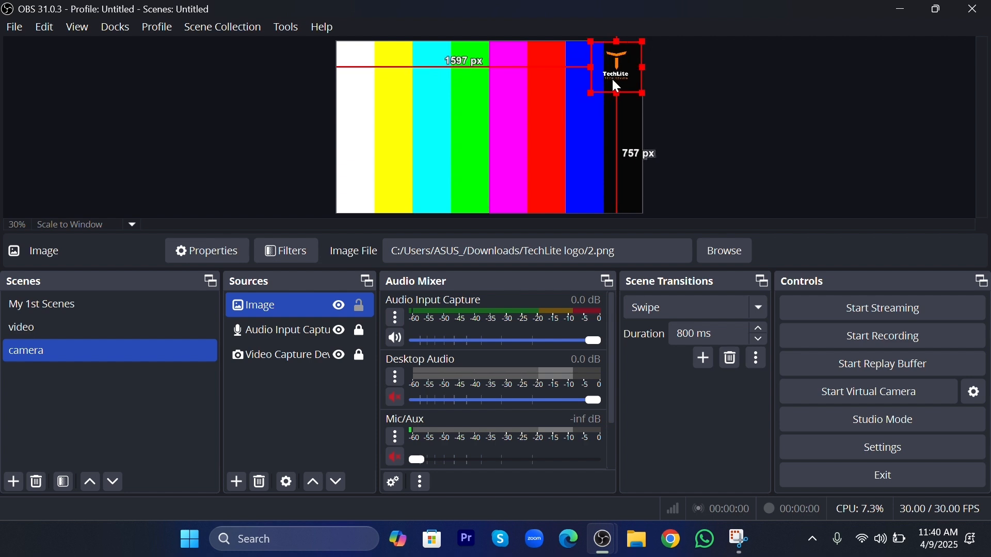
left_click(557, 129)
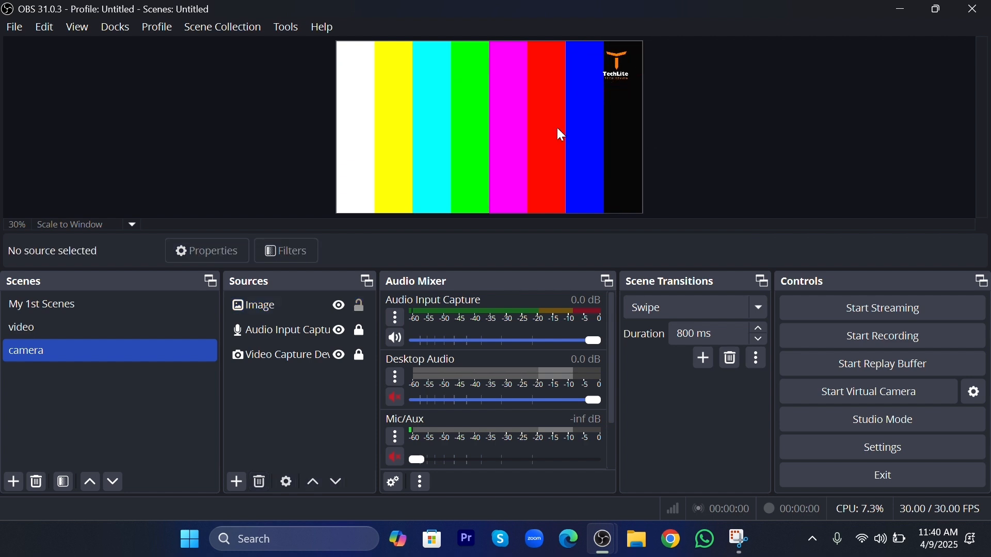
left_click(361, 306)
Step: Add a Text (GDI+) source to the camera scene reading "Welcome to my youtube channel" in Georgia Regular, size 256
left_click(237, 476)
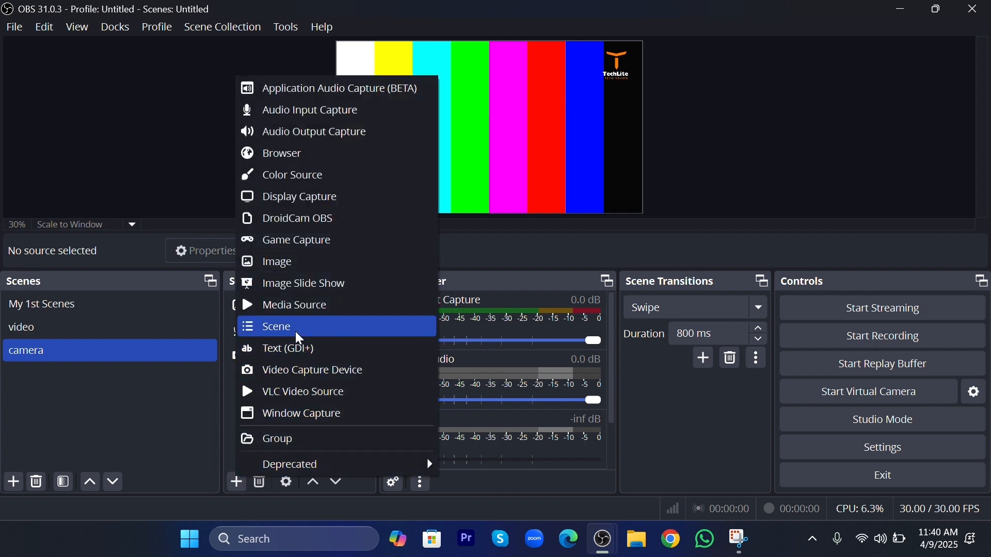
left_click(302, 351)
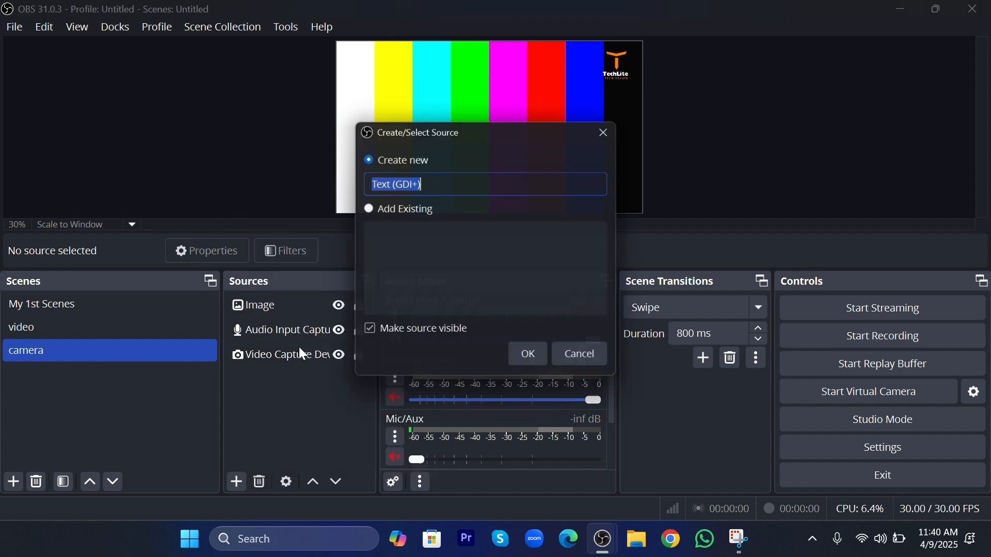
left_click(527, 361)
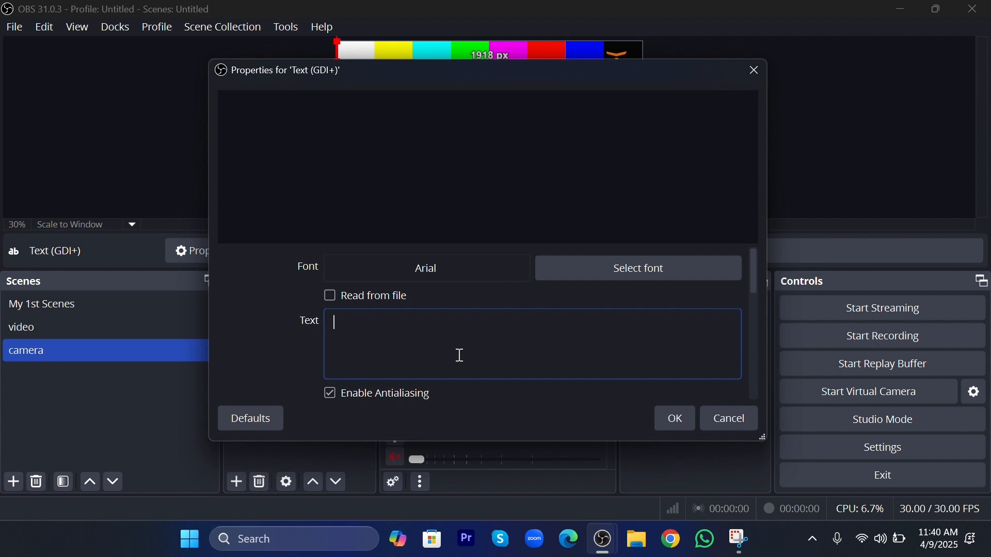
type("Welco")
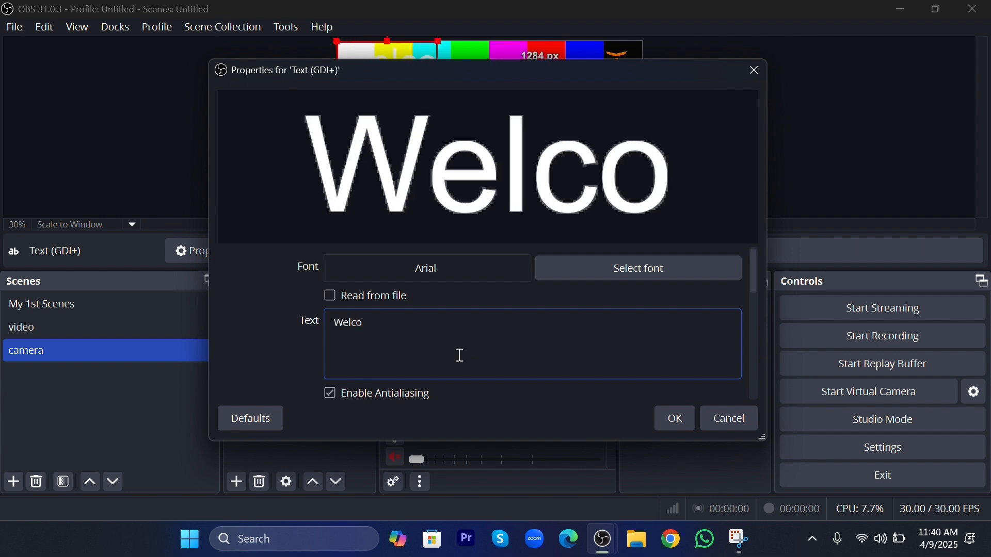
type("me to my")
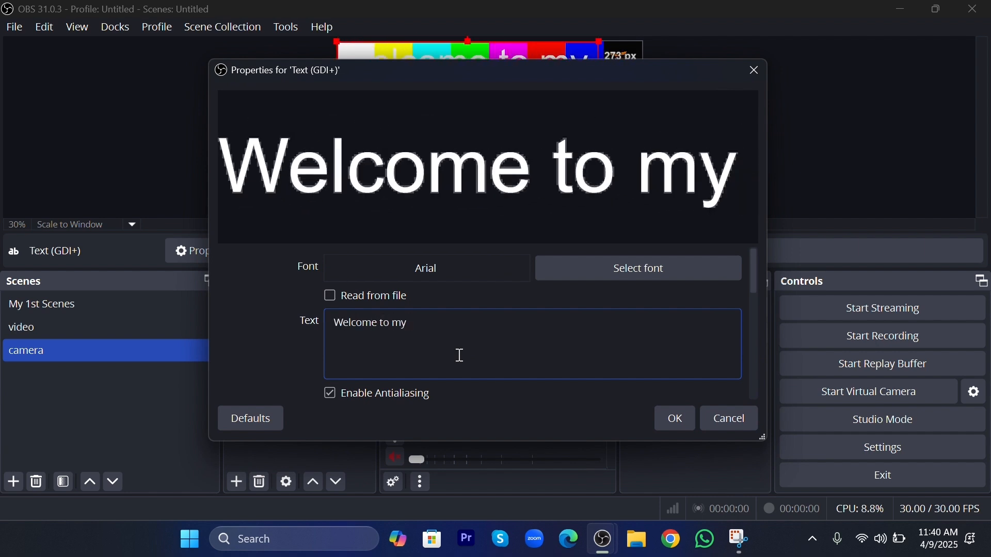
type(" youtube")
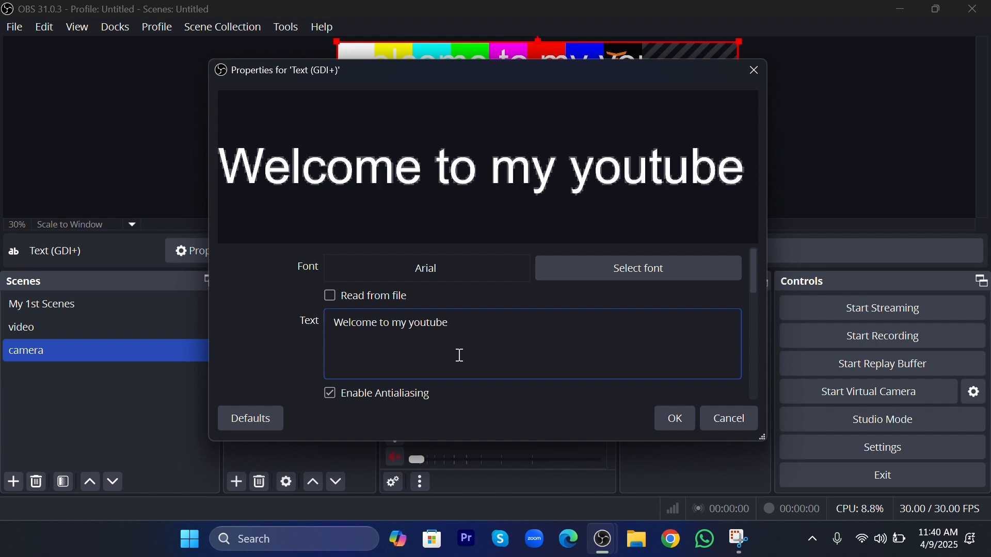
type(" channel")
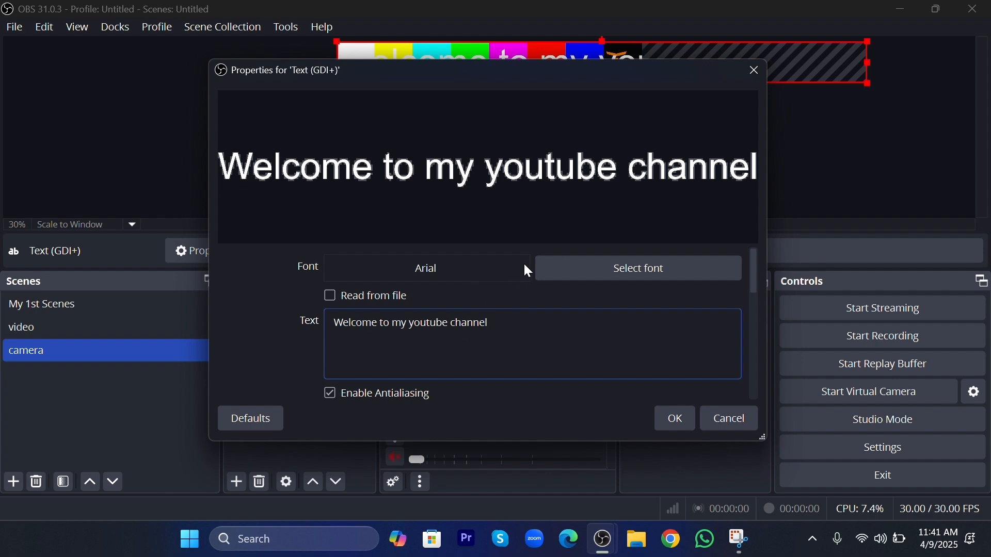
left_click(567, 268)
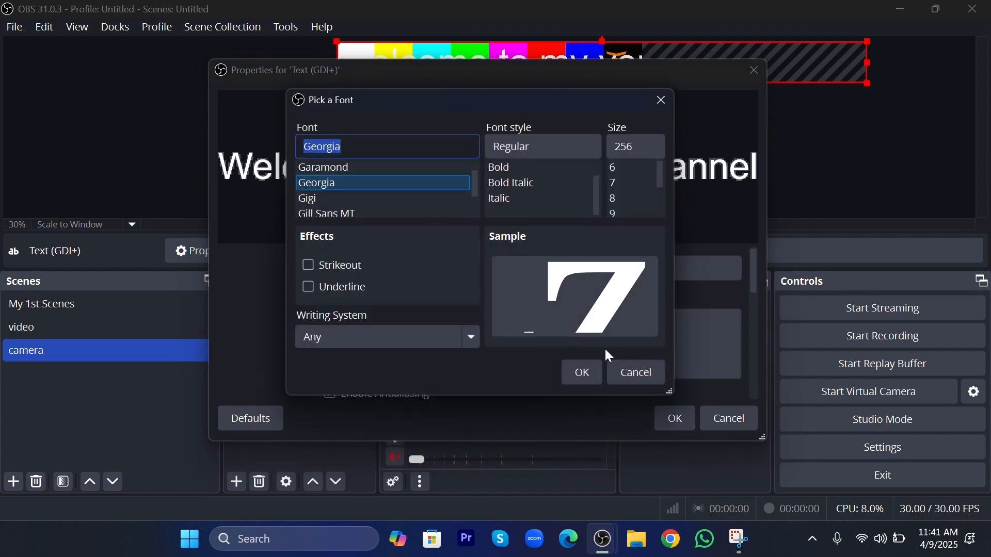
left_click(583, 373)
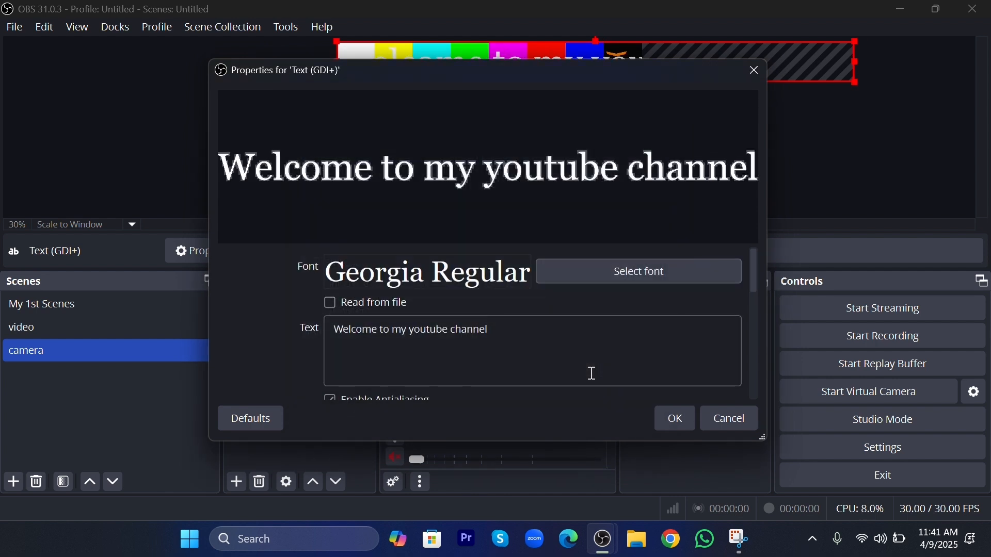
Step: Set the welcome text's color to red, #ff0000
left_click(756, 332)
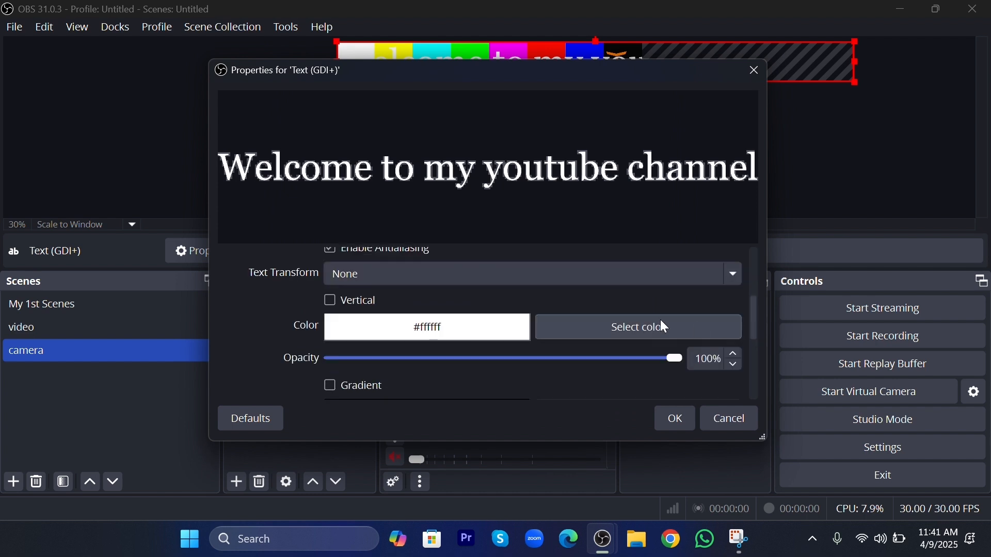
left_click(590, 324)
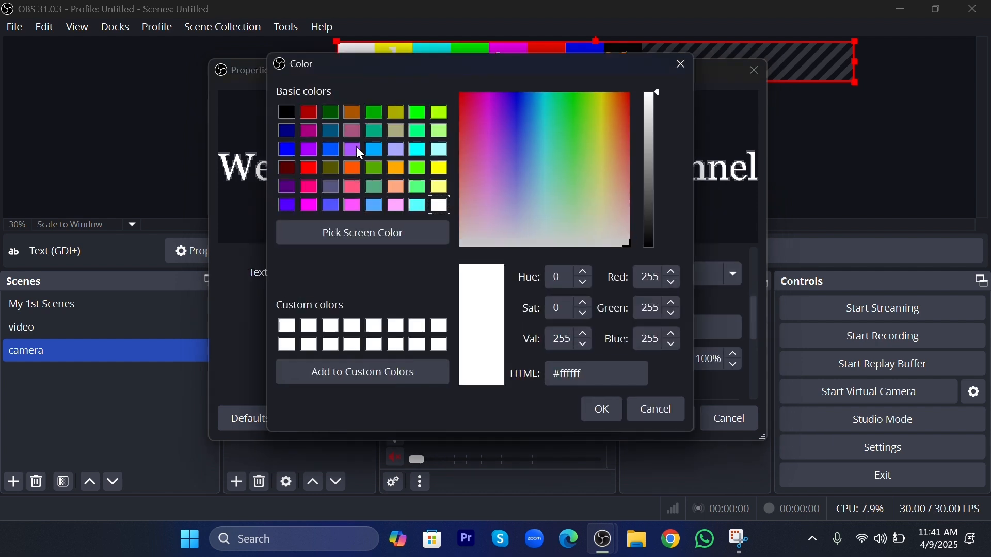
left_click(349, 171)
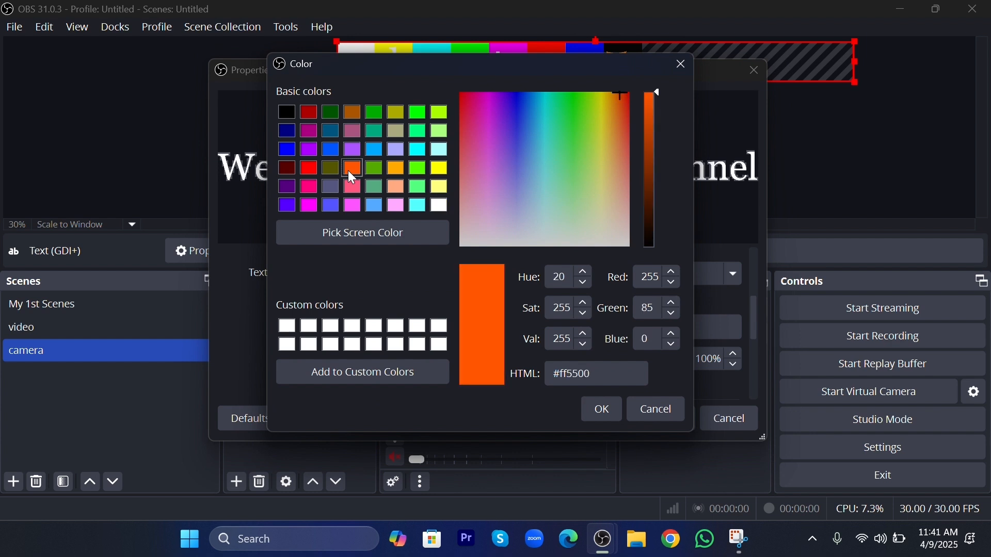
left_click(401, 186)
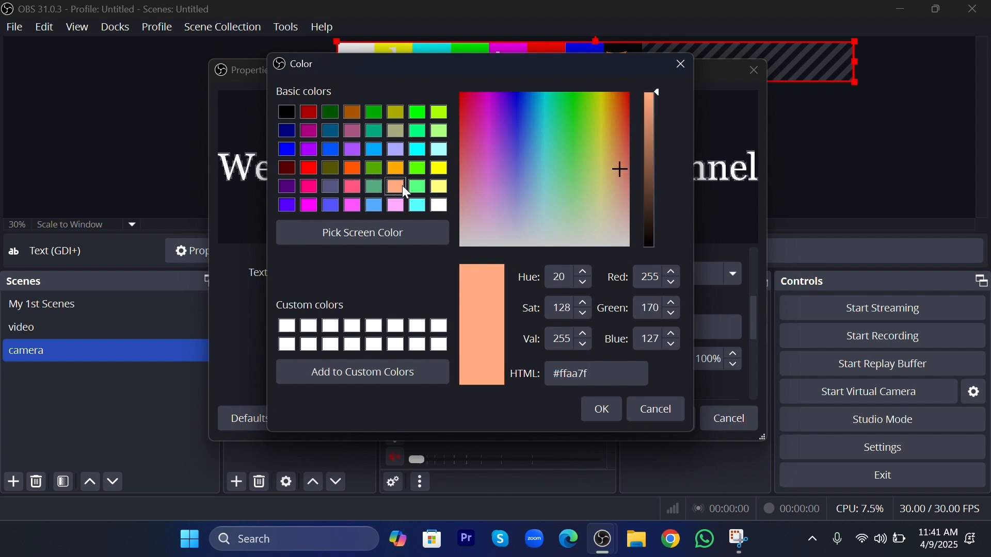
left_click(419, 189)
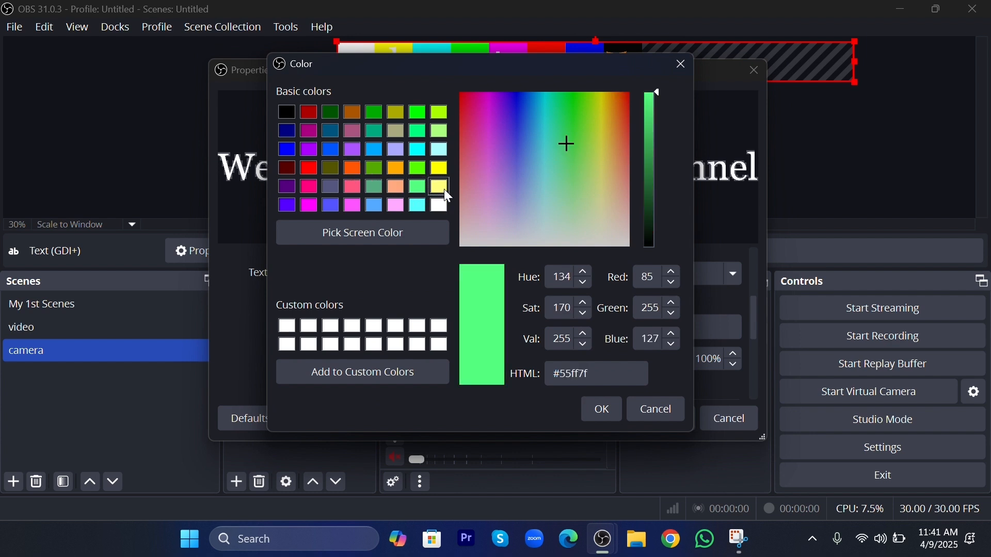
left_click(444, 189)
left_click(293, 151)
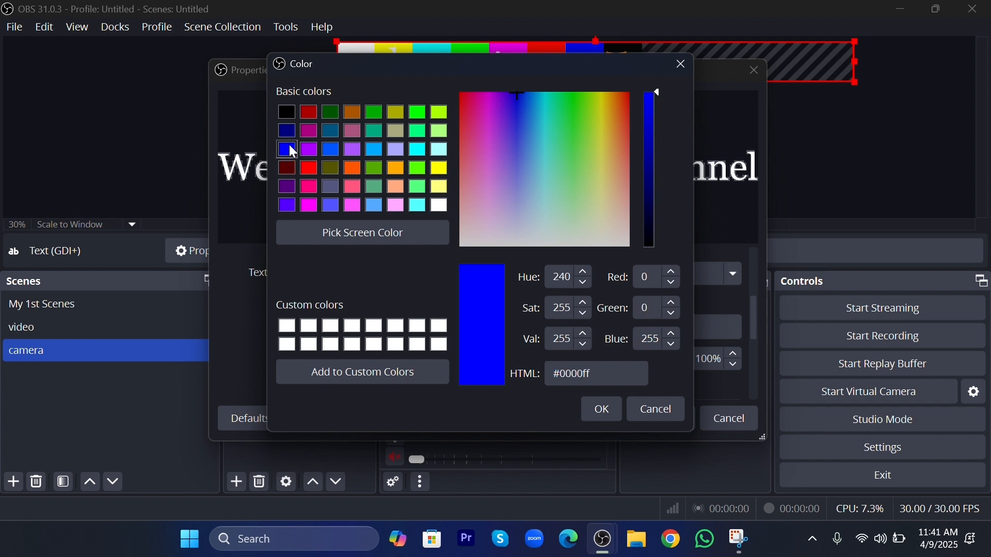
left_click(310, 111)
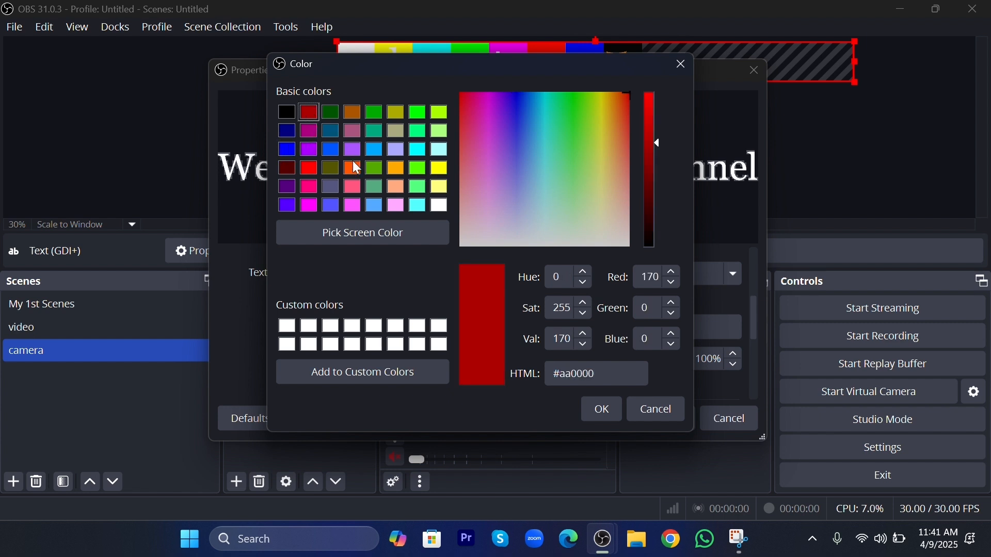
left_click(304, 169)
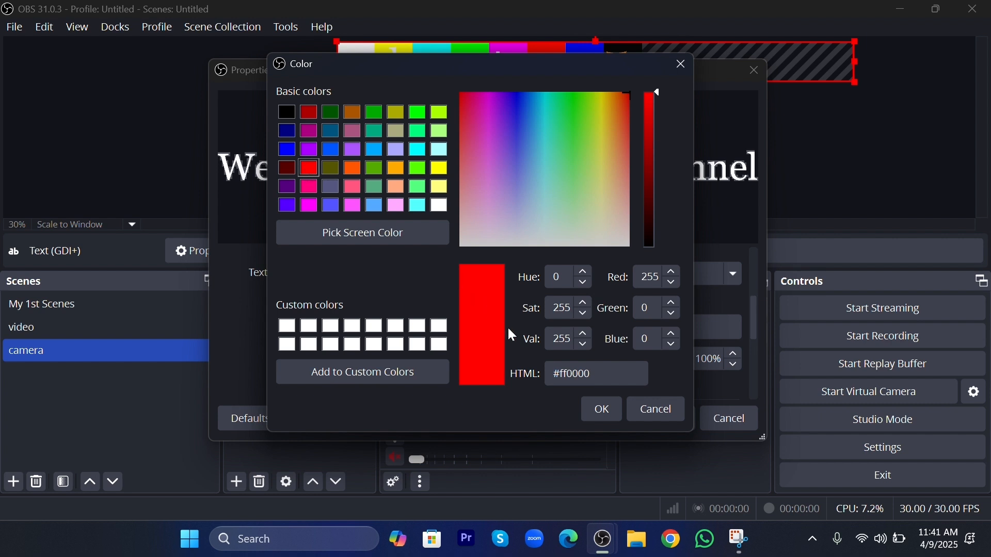
left_click(590, 409)
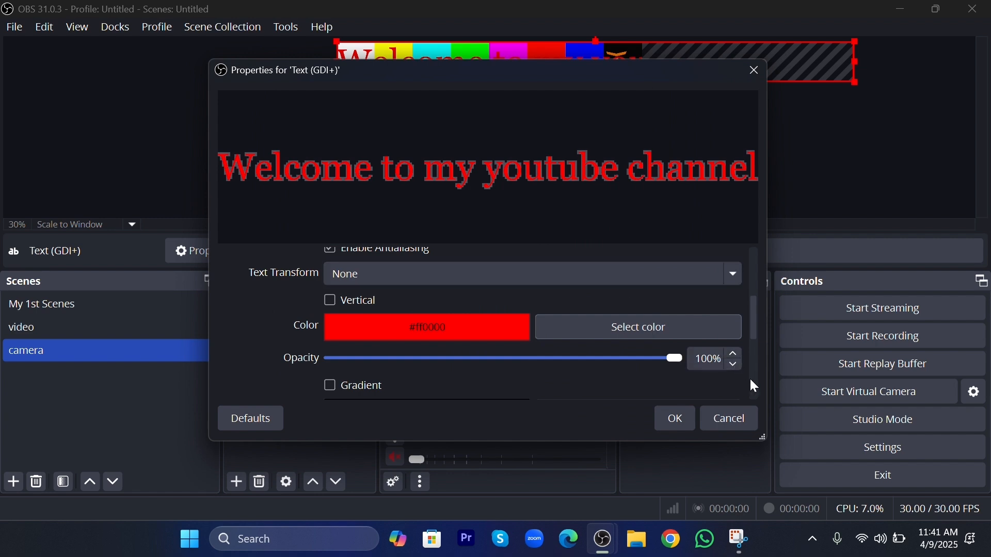
Step: Give the welcome text a white #ffffff background at 62% opacity and accept the source properties
scroll(750, 366, "down", 3)
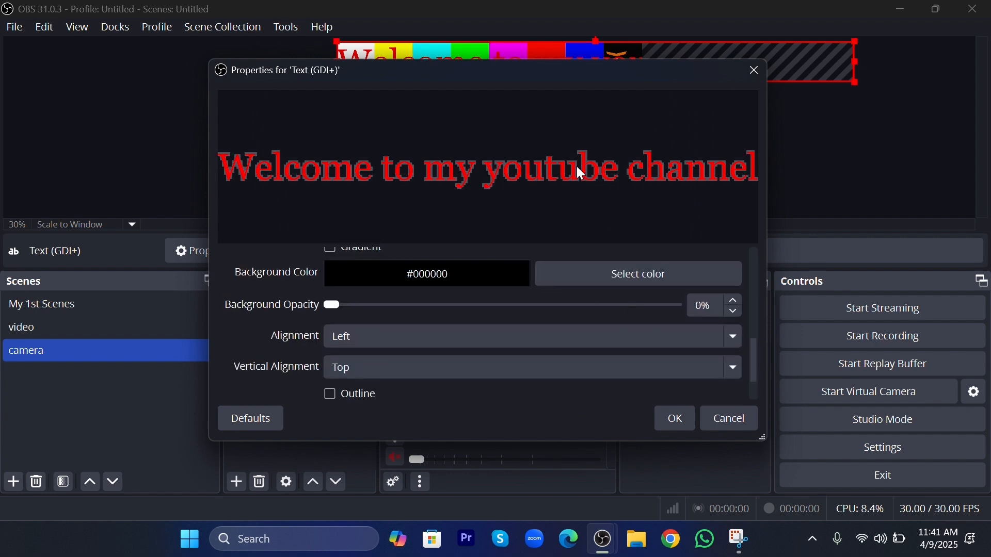
left_click(632, 277)
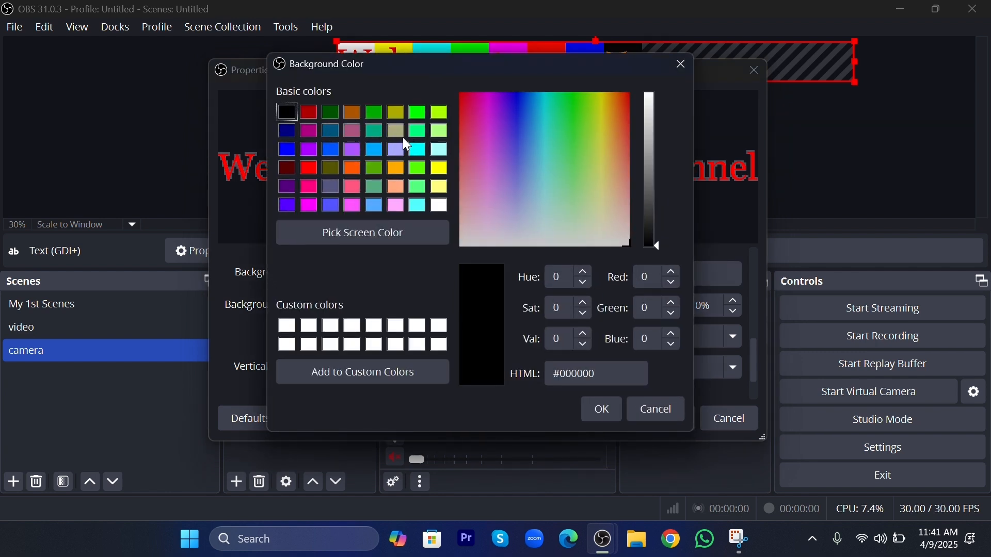
left_click(311, 327)
left_click(589, 414)
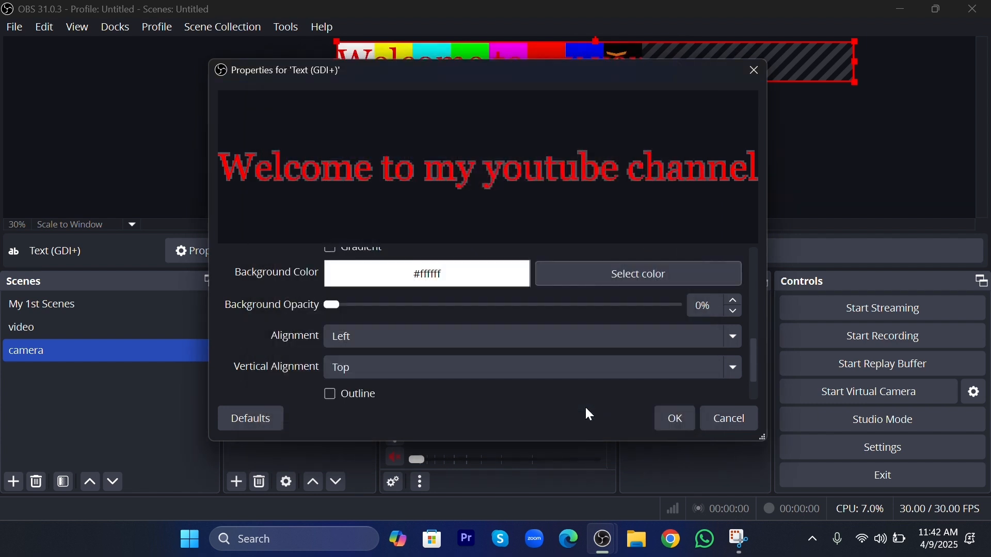
left_click_drag(331, 307, 503, 306)
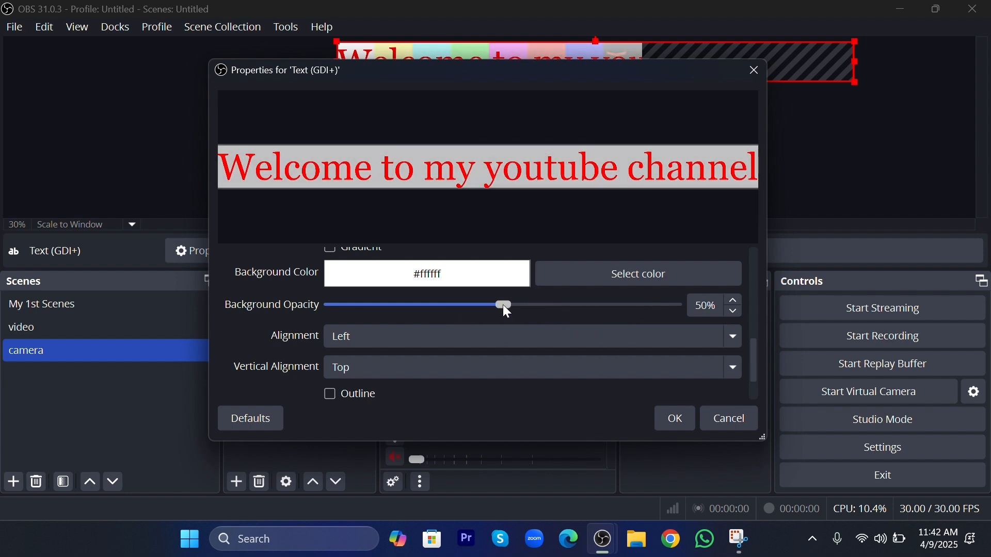
left_click_drag(494, 74, 492, 161)
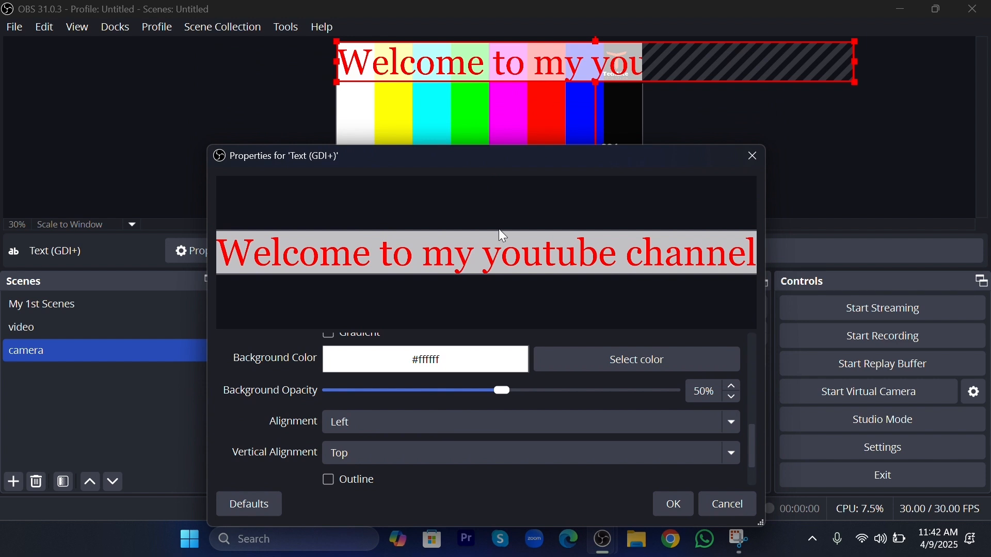
left_click_drag(505, 397, 546, 391)
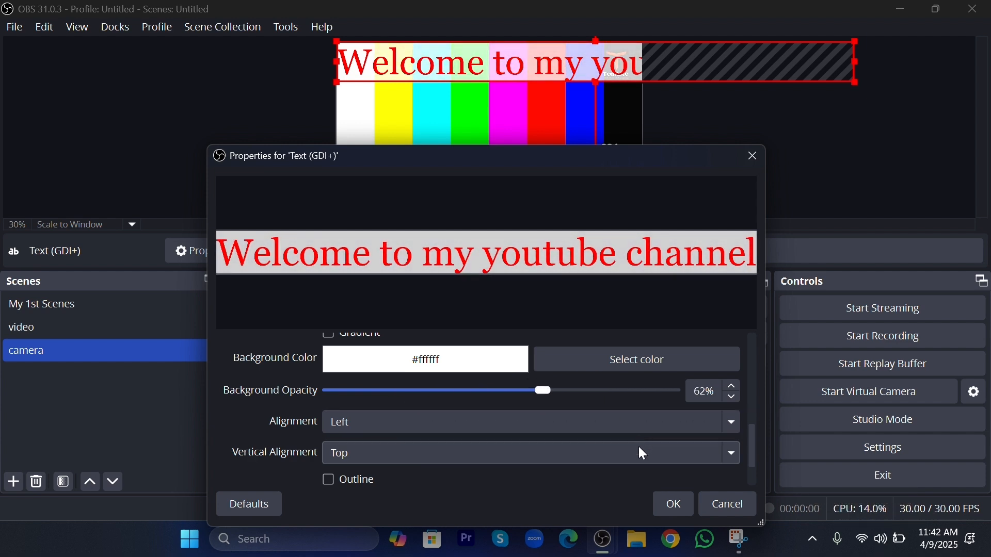
left_click(677, 508)
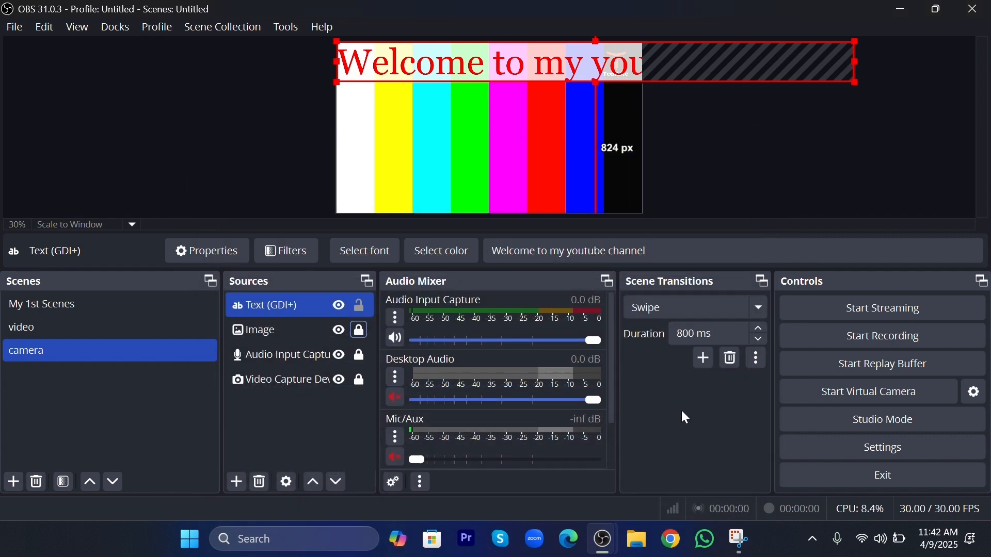
Step: Fit the text to the canvas width, shrink it into a strip along the bottom edge about 926 px from the top, and lock it
left_click_drag(627, 70, 558, 114)
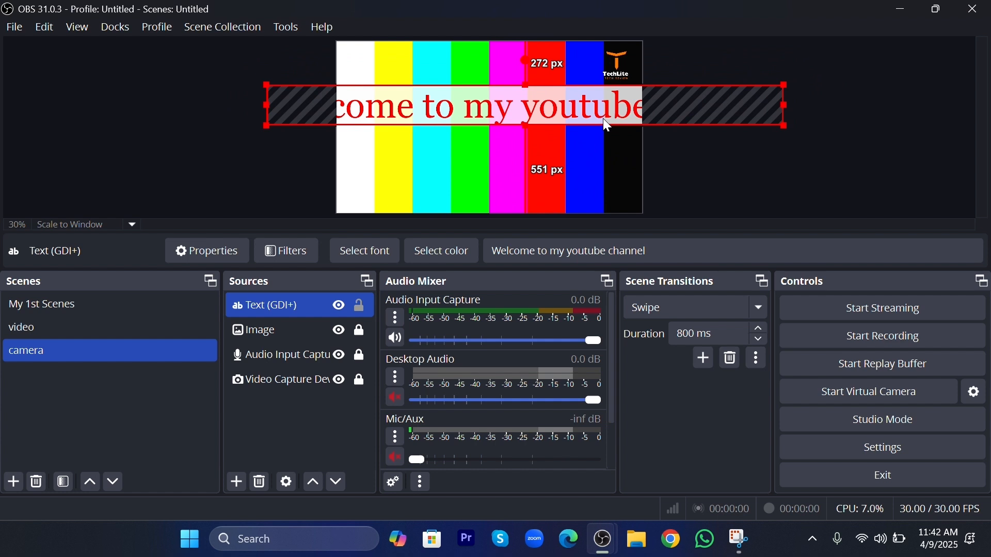
key("ctrl+f")
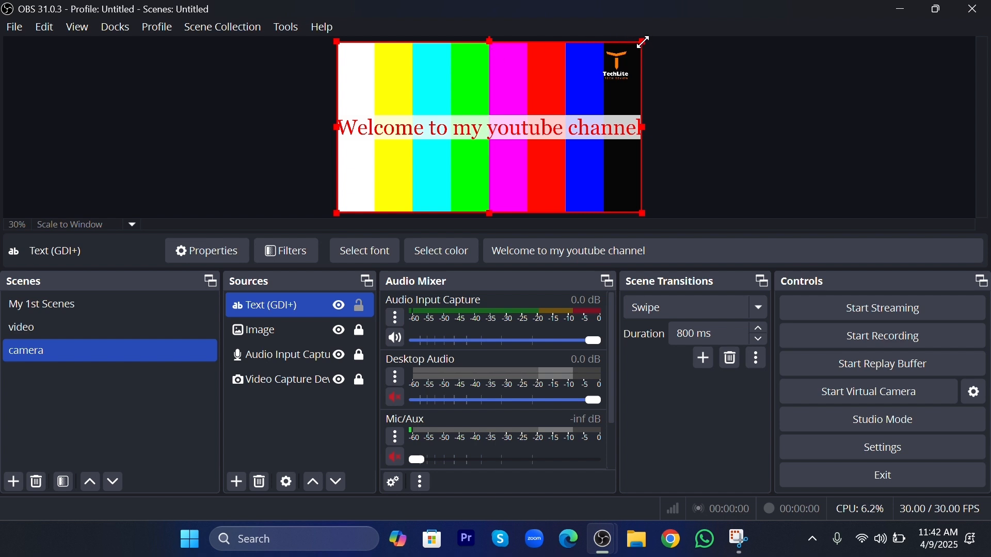
left_click_drag(642, 41, 645, 188)
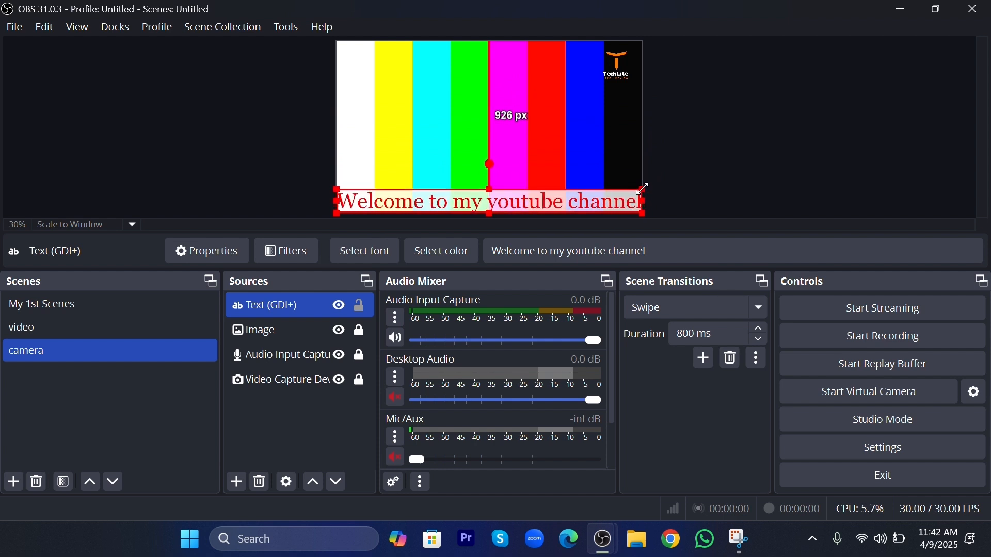
left_click(688, 170)
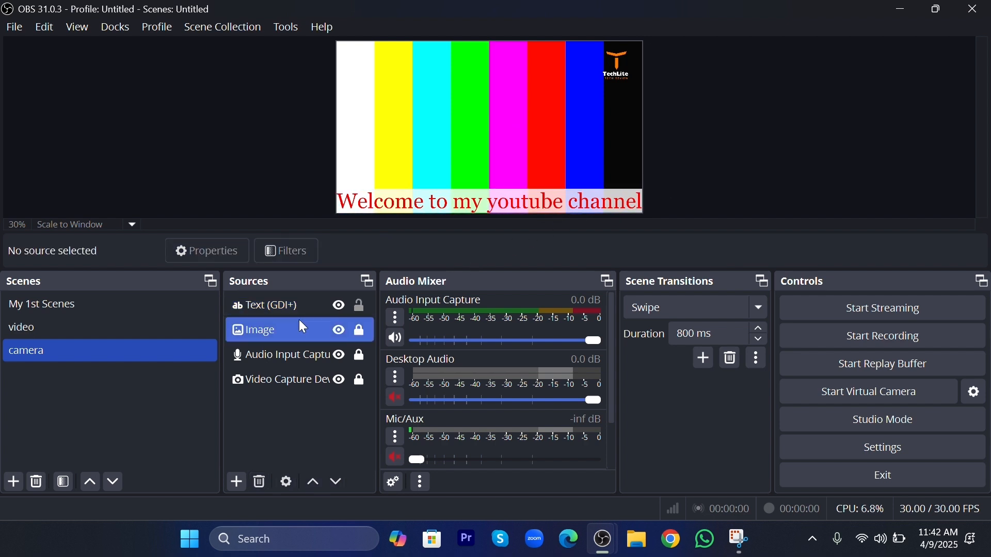
left_click(332, 311)
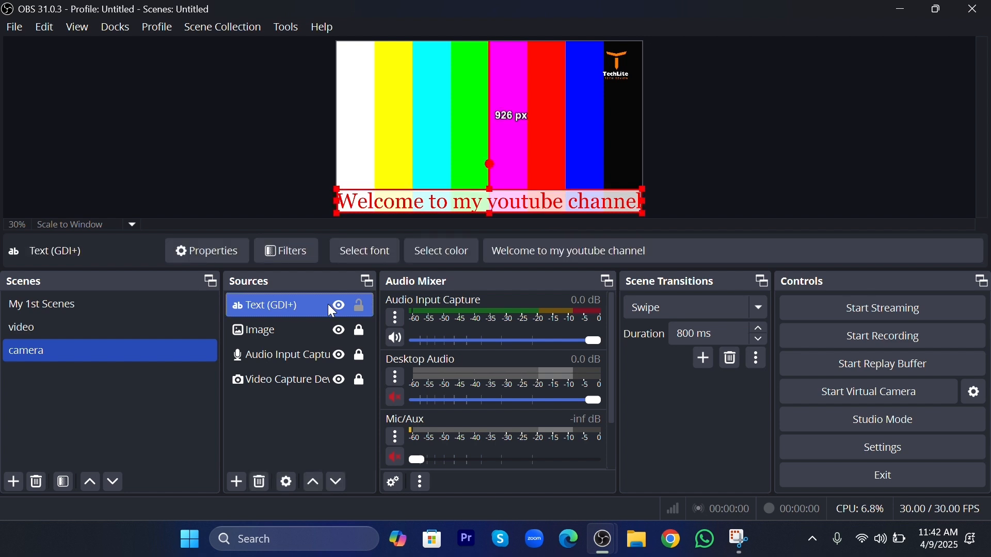
left_click(361, 306)
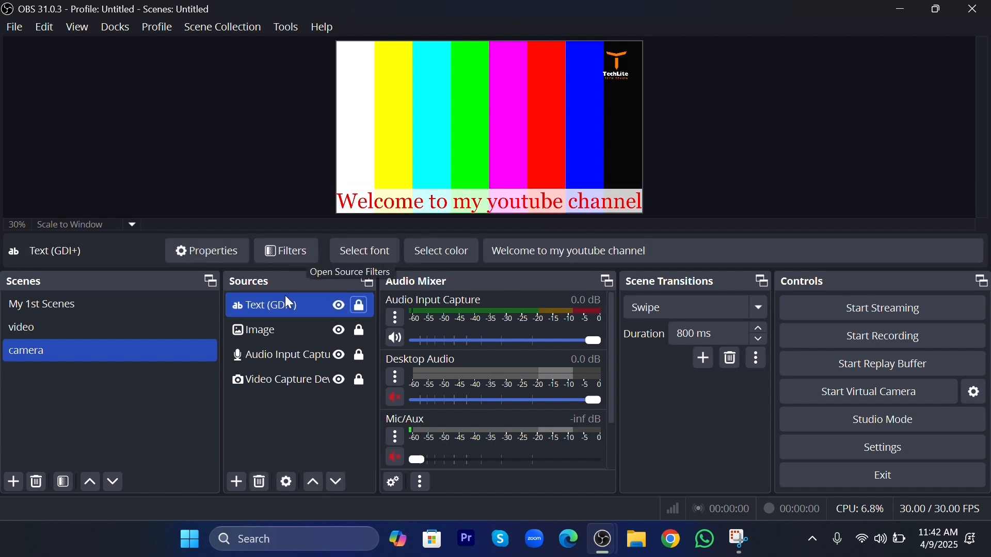
Step: Add a Scroll filter to the welcome text source, keeping the default filter name
left_click(290, 416)
left_click(291, 311)
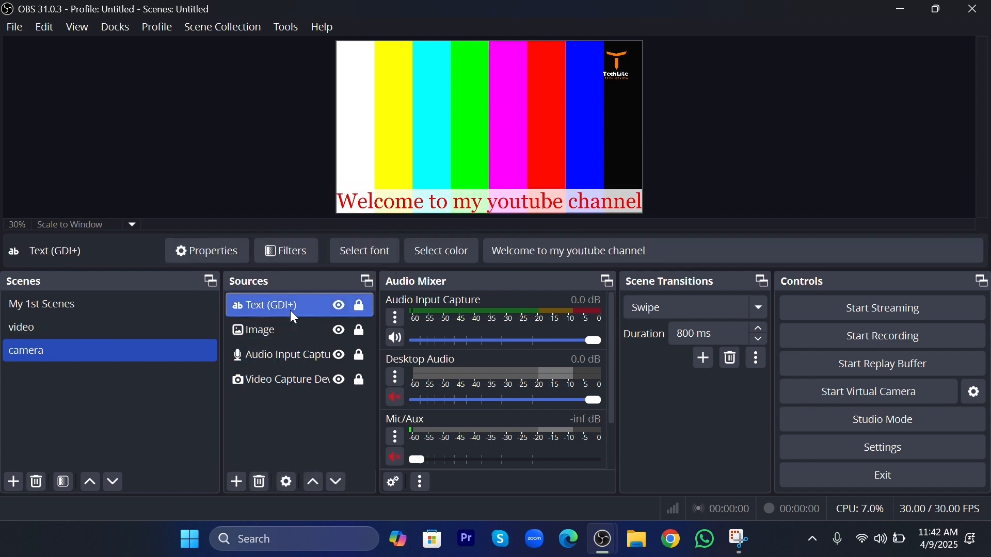
left_click(283, 253)
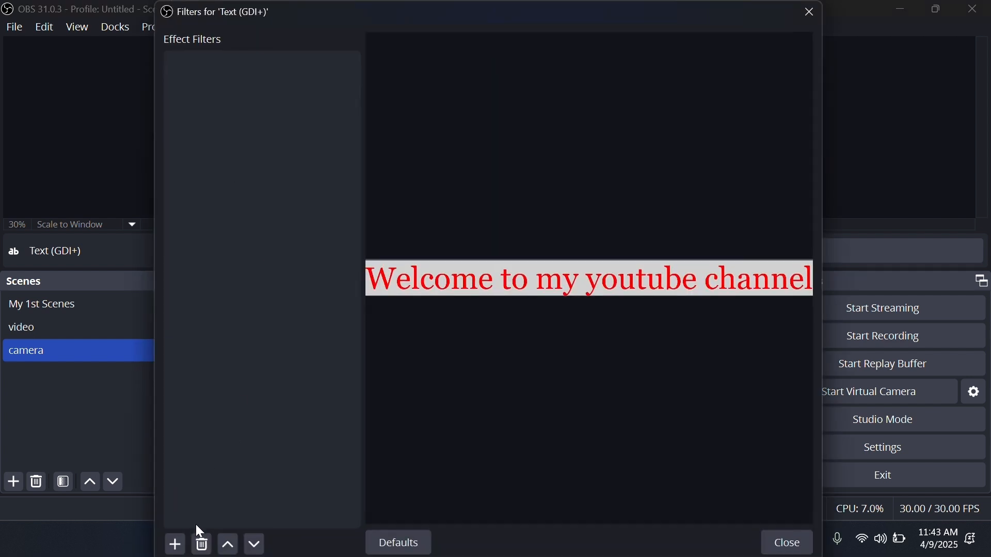
left_click(175, 545)
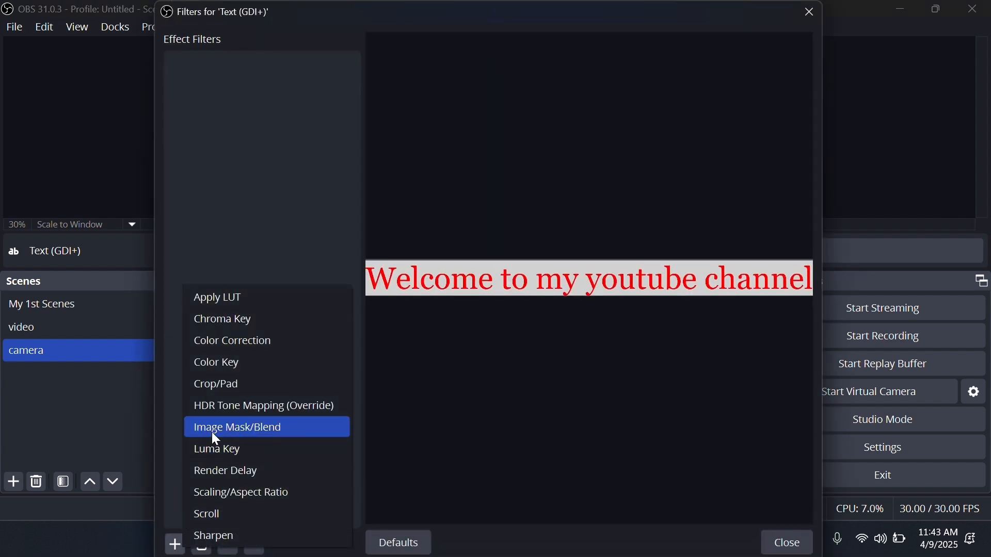
left_click(236, 511)
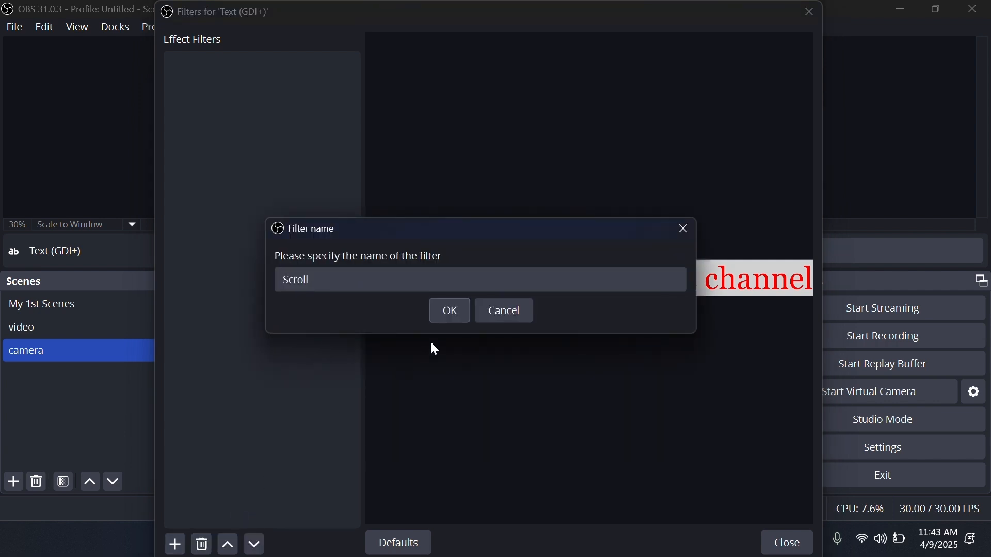
left_click(447, 323)
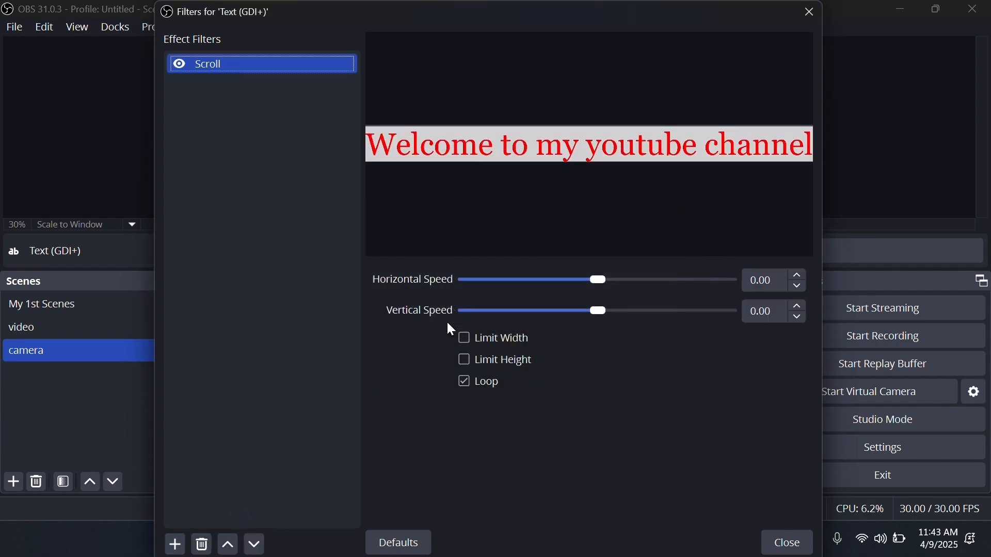
Step: Set the Scroll filter's horizontal speed to 250, close the filters, and append trailing spaces to the welcome text to separate its scrolling repeats
left_click(752, 281)
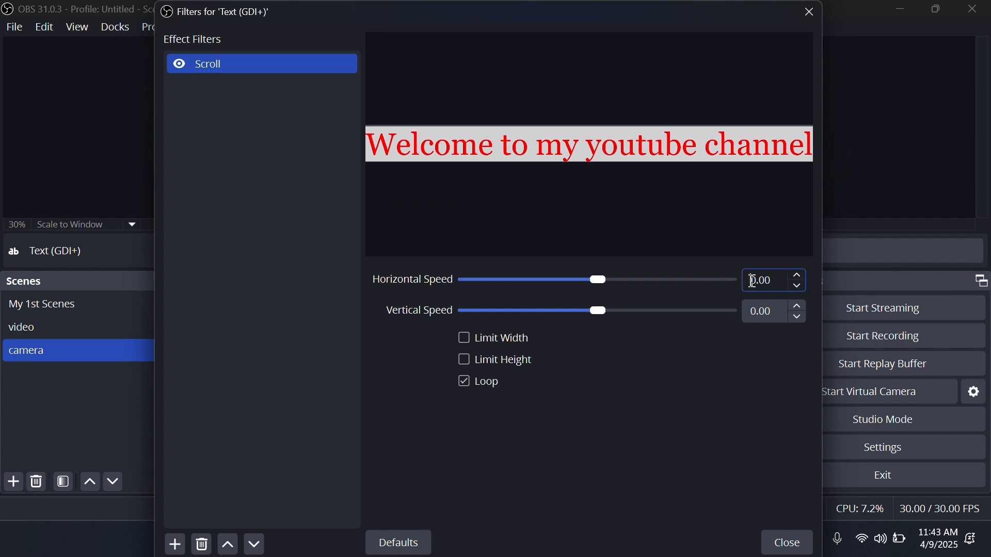
type("20")
key("BackSpace")
type("5")
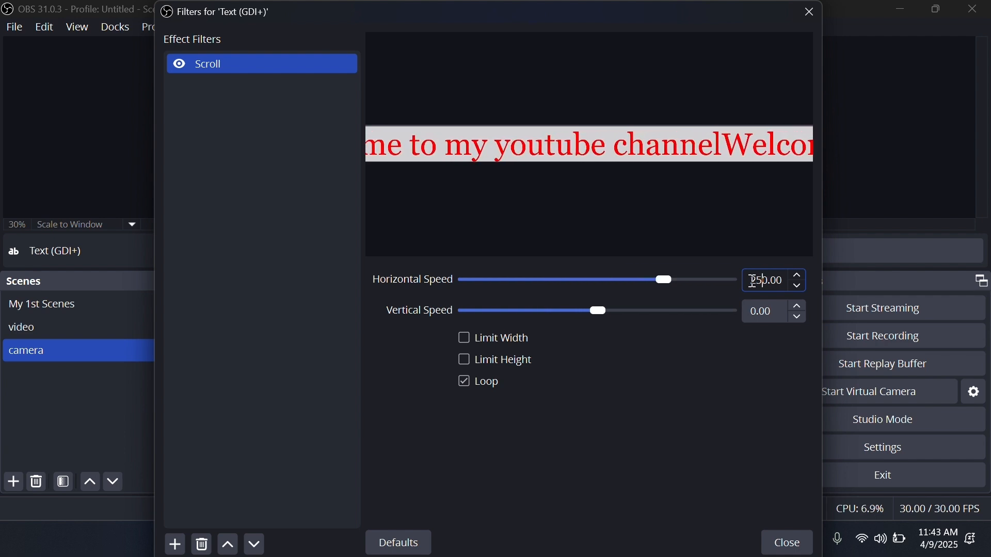
left_click(788, 542)
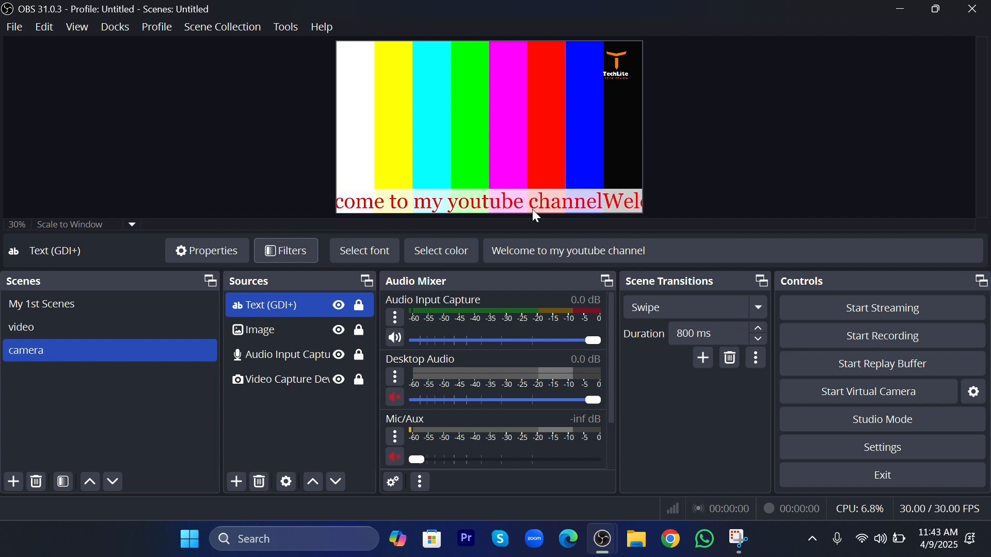
left_click(653, 249)
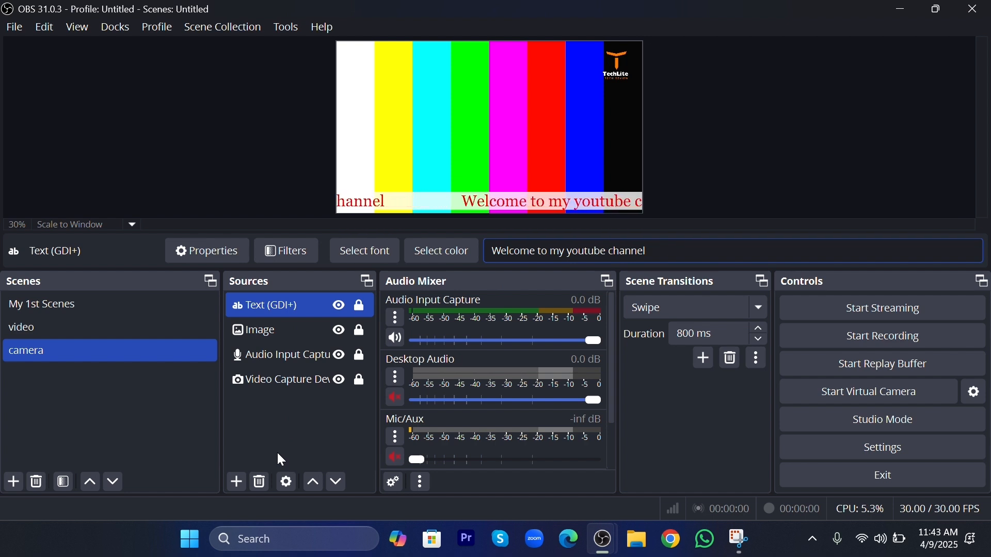
Step: Clear the source selection in the camera scene and switch to the video scene
left_click(297, 340)
left_click(298, 360)
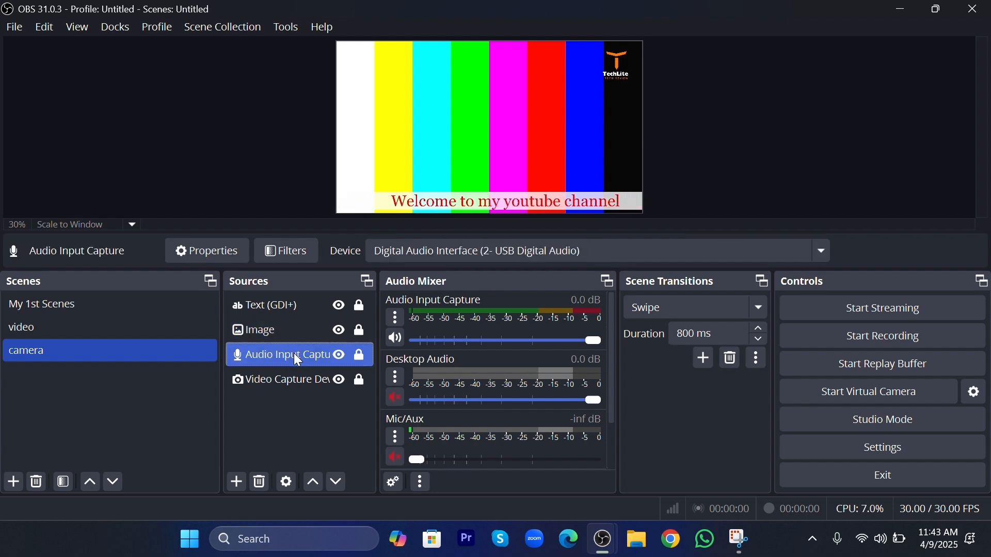
left_click(297, 381)
left_click(292, 421)
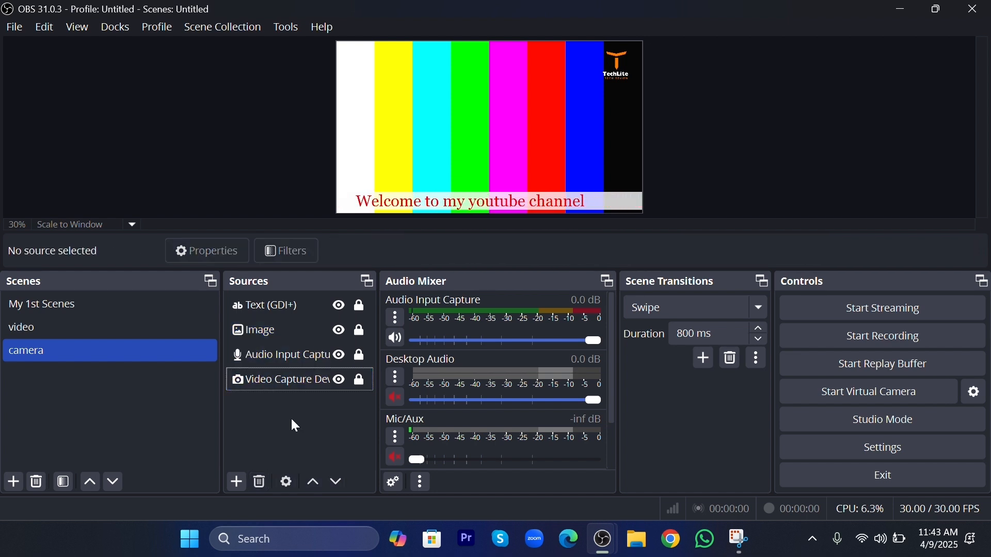
left_click(31, 327)
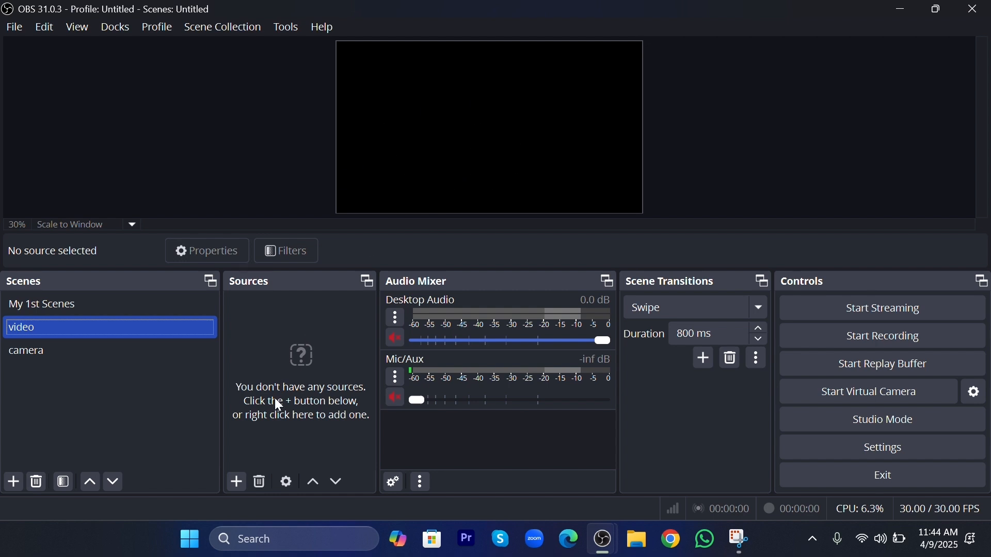
left_click(237, 483)
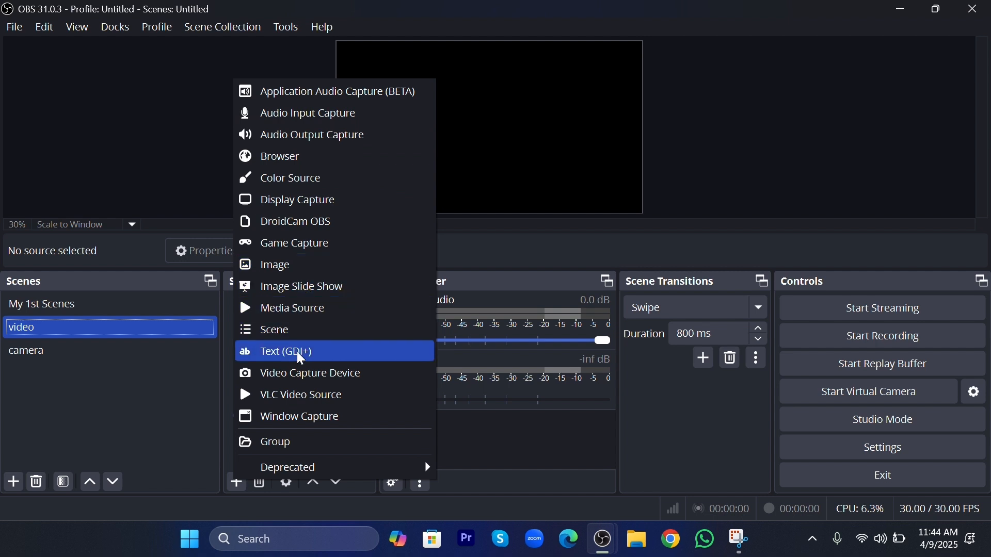
left_click(318, 316)
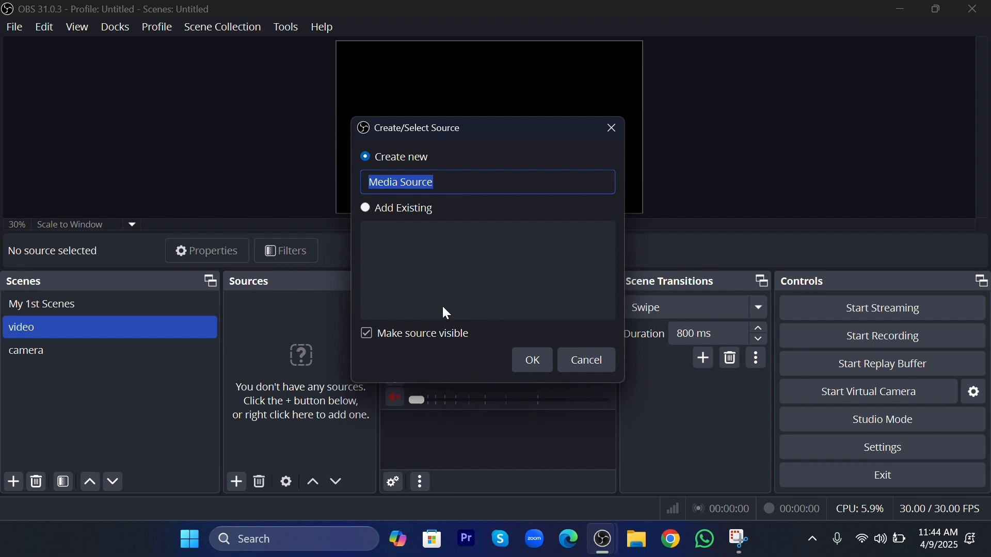
left_click(619, 131)
Step: Add a new Media Source to the video scene using the local file 18069166-uhd_3840_2160_24fps from the Downloads folder
left_click(236, 481)
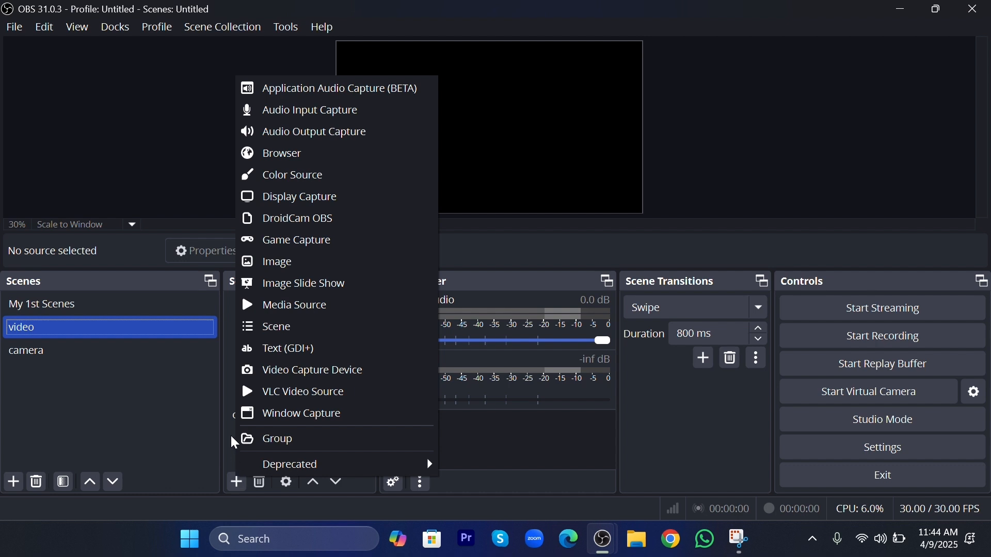
left_click(303, 305)
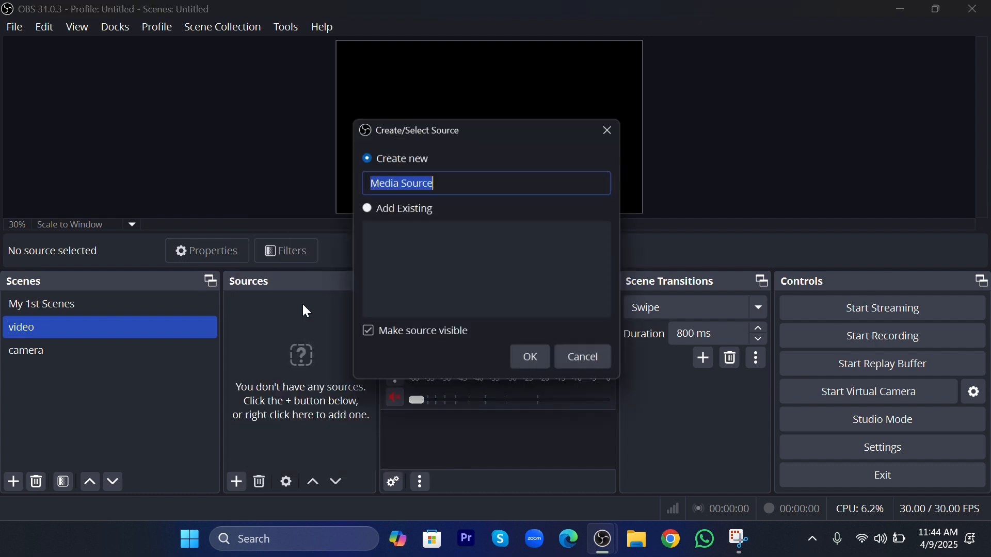
left_click(535, 364)
left_click(720, 296)
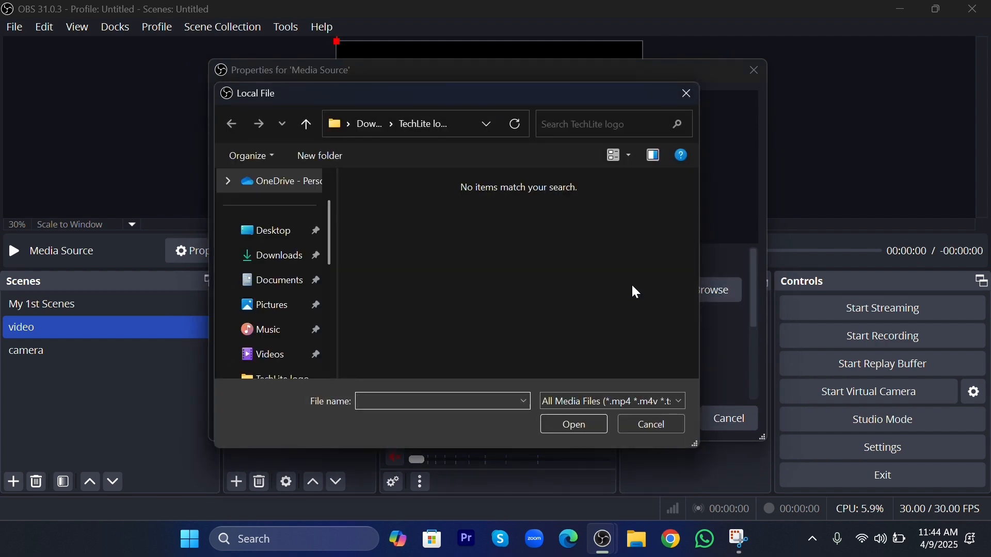
left_click(282, 260)
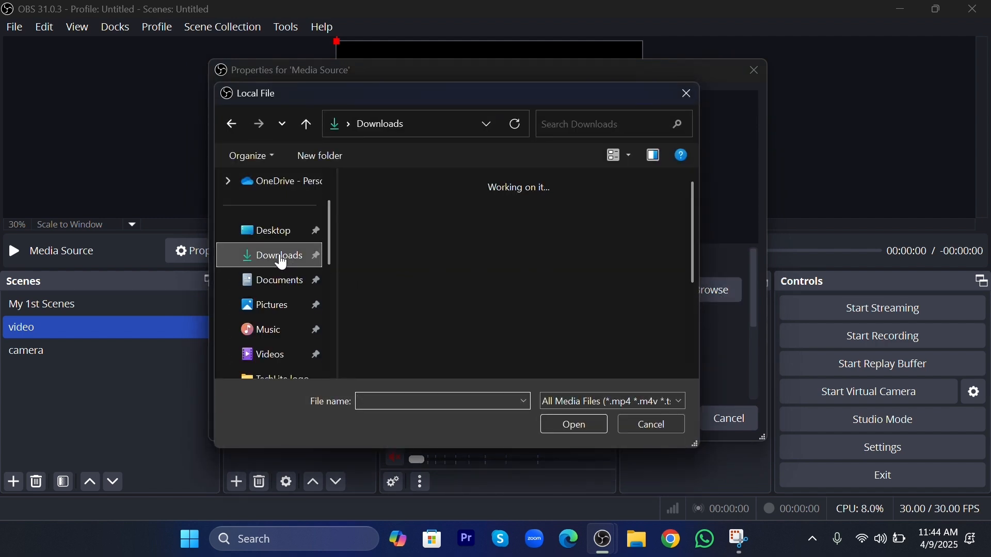
scroll(413, 232, "up", 5)
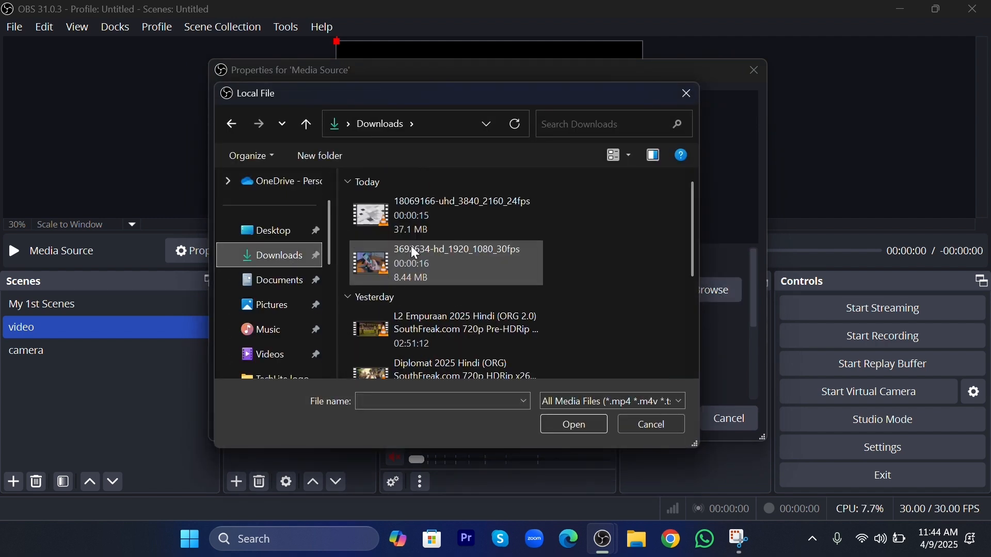
left_click(445, 236)
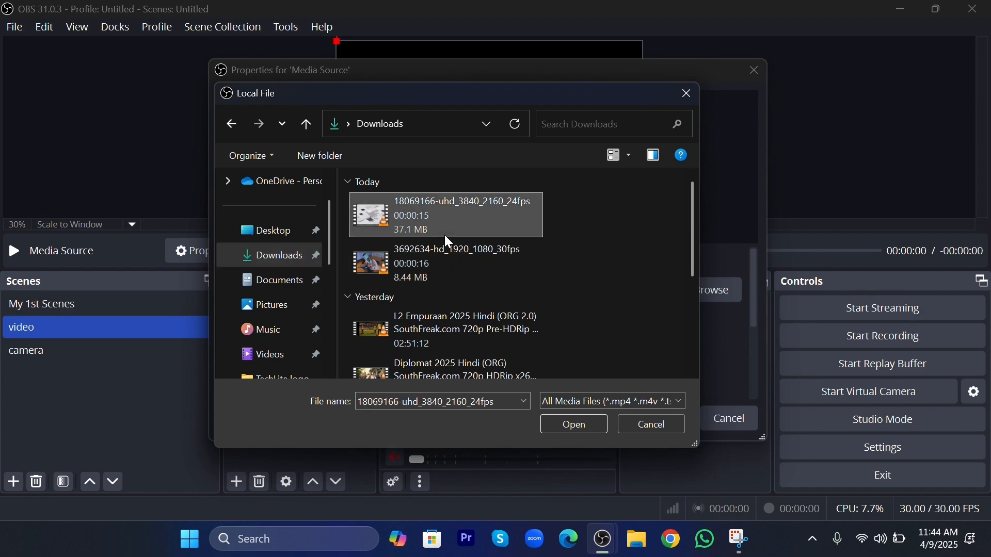
left_click(586, 422)
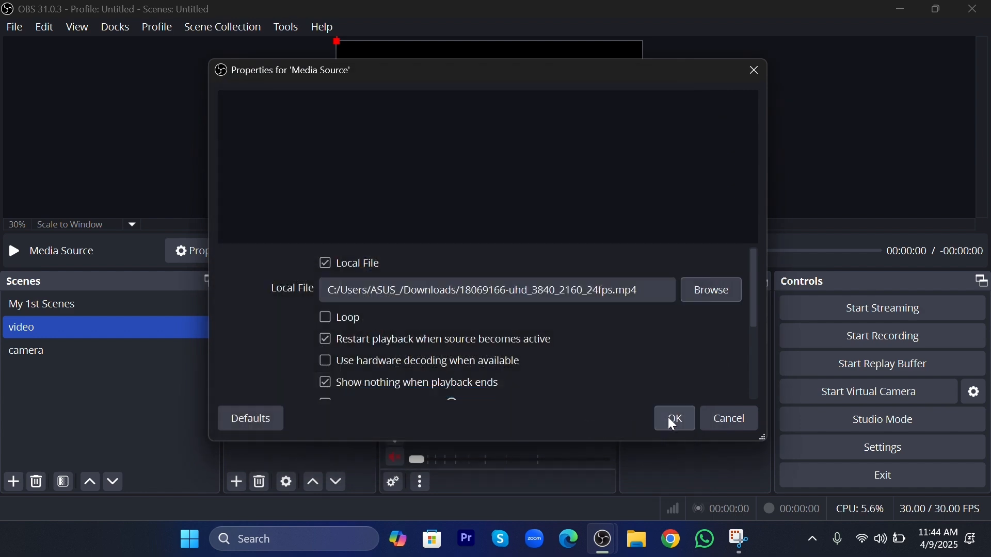
left_click(671, 417)
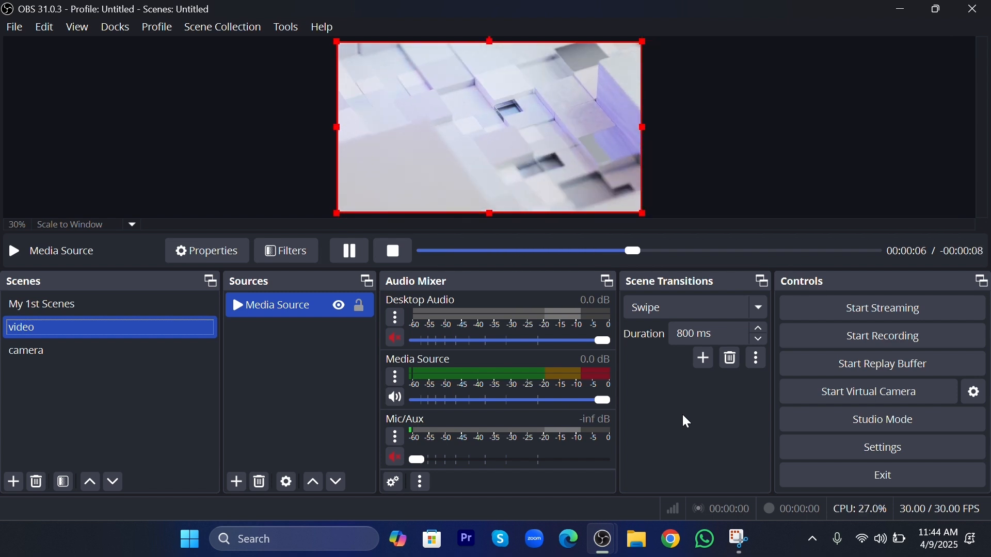
Step: Lock the video scene's media source and enable Loop in its properties
left_click(361, 305)
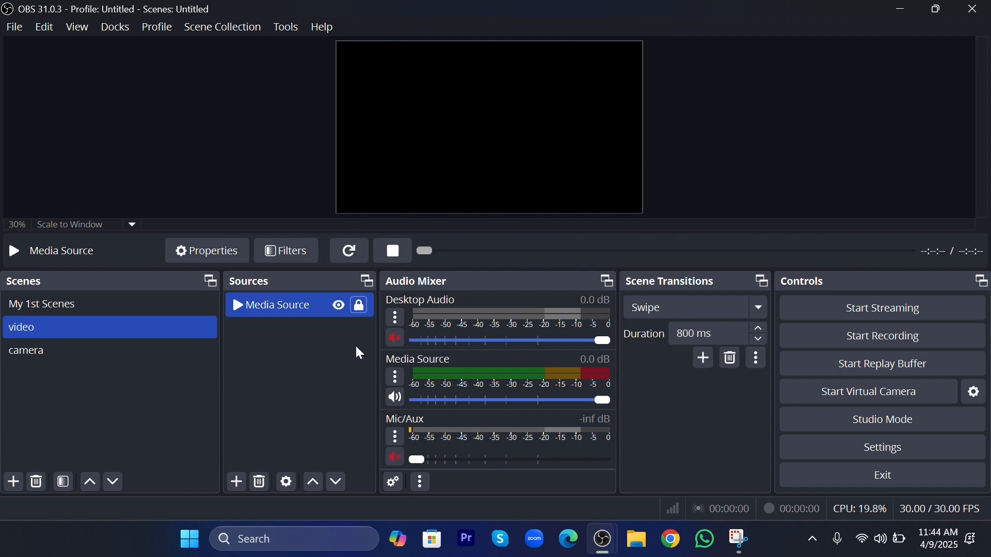
left_click(305, 365)
left_click(289, 308)
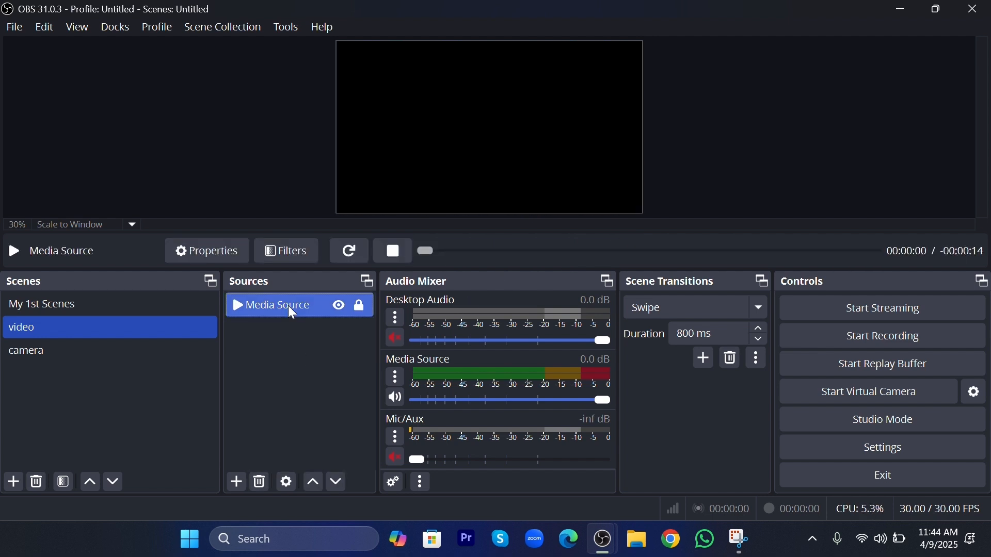
left_click(233, 267)
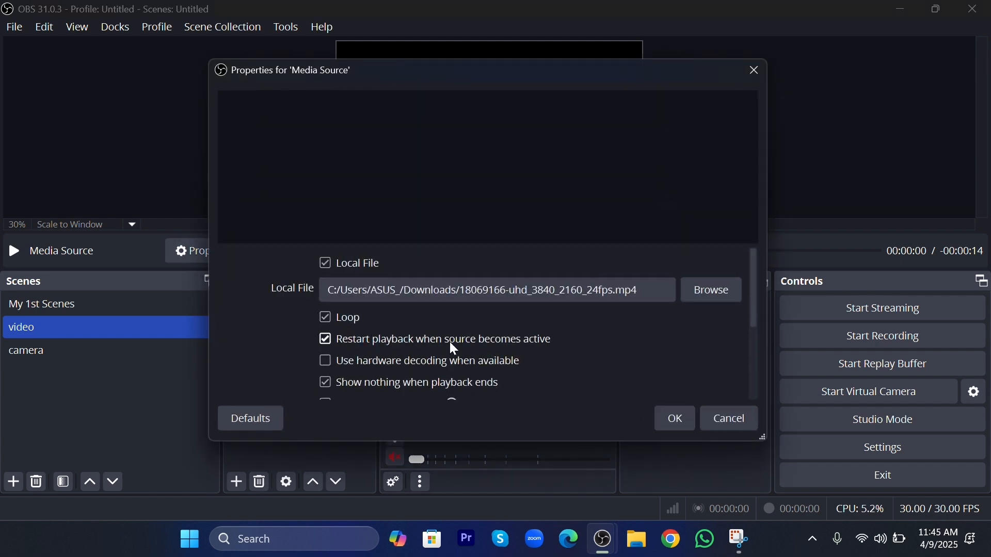
left_click(667, 419)
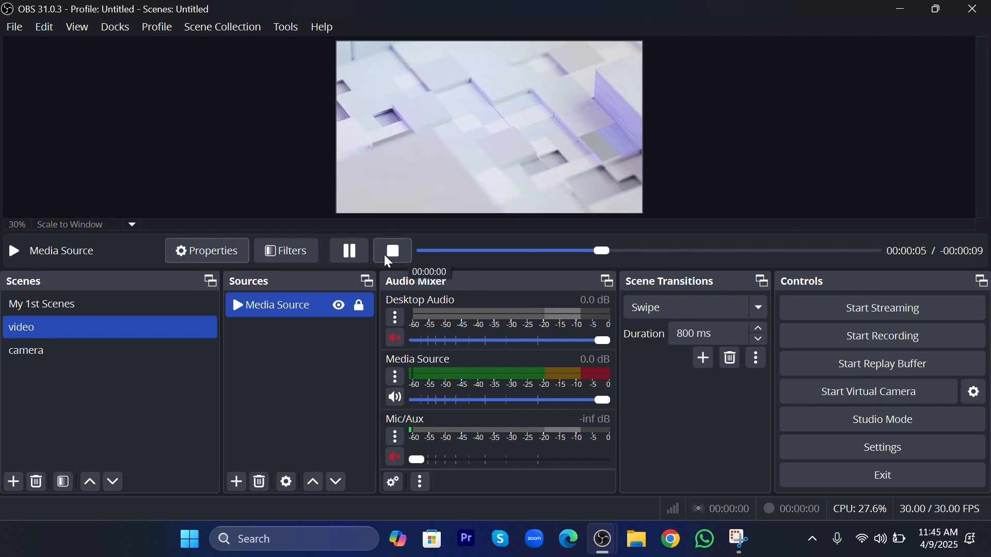
Step: Add a new Media Source to My 1st Scenes using the local file 3692634-hd_1920_1080_30fps from the Downloads folder
left_click(55, 306)
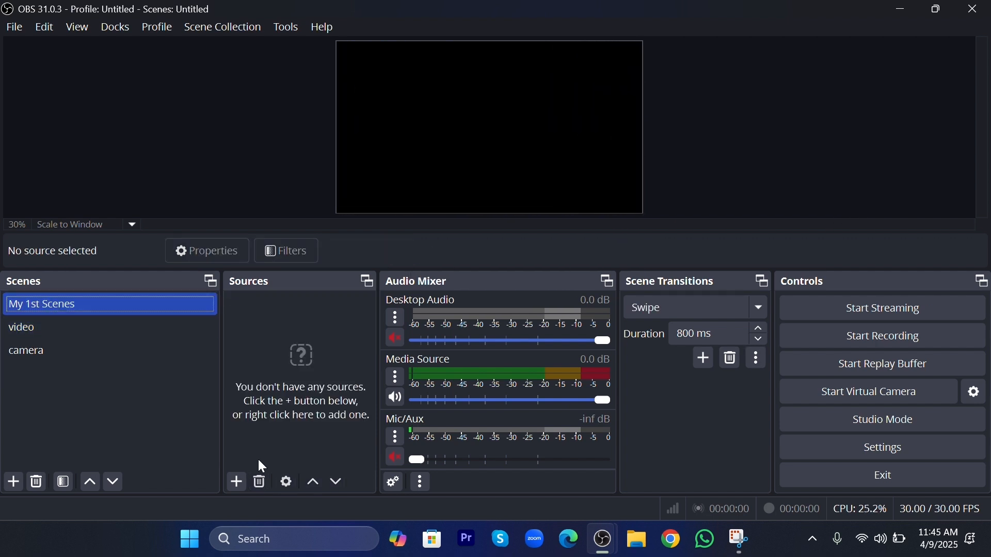
left_click(237, 482)
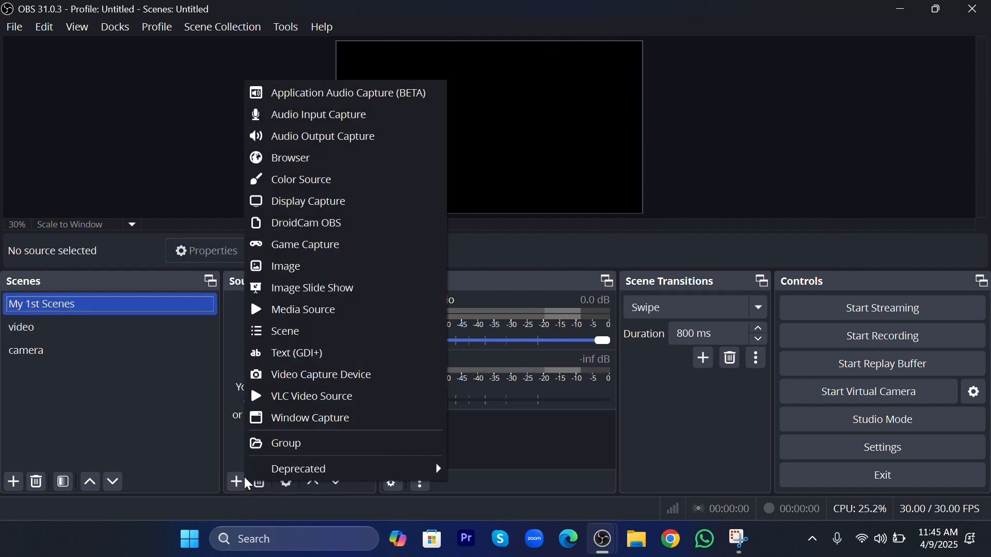
left_click(325, 311)
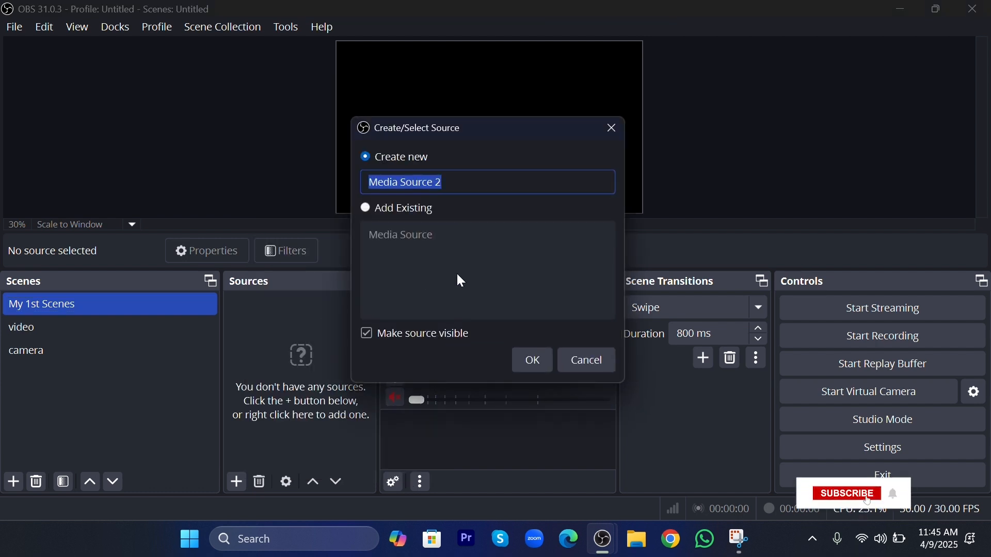
left_click(530, 353)
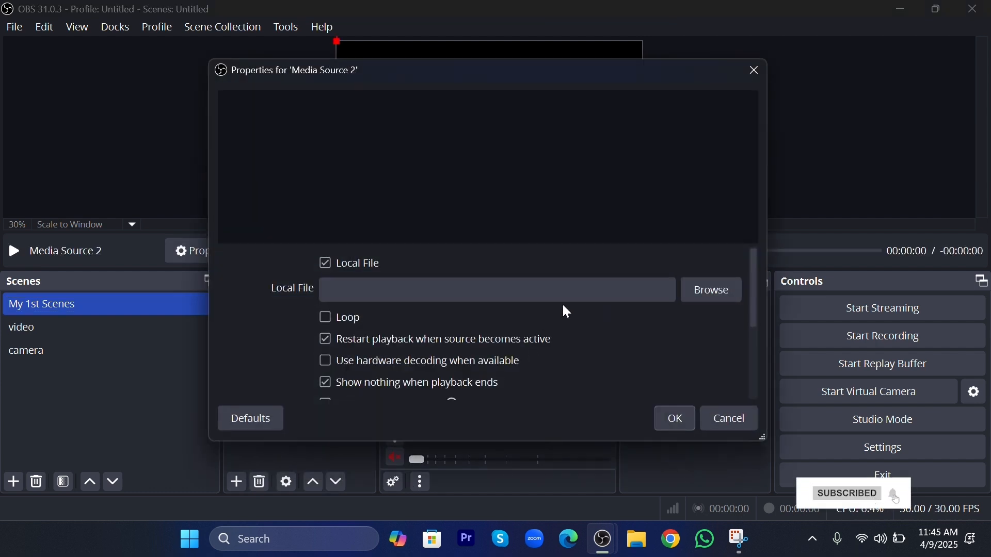
left_click(713, 294)
left_click(450, 255)
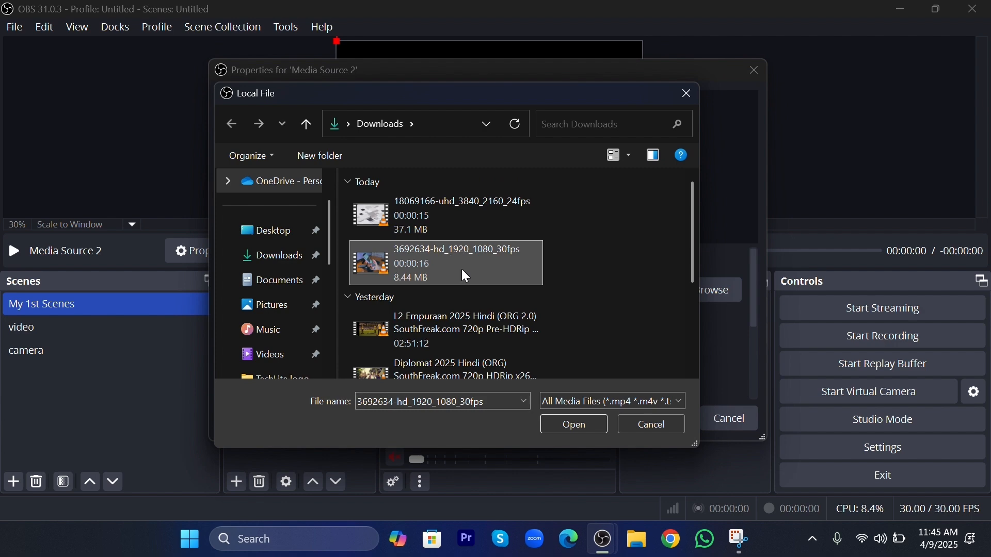
left_click(568, 426)
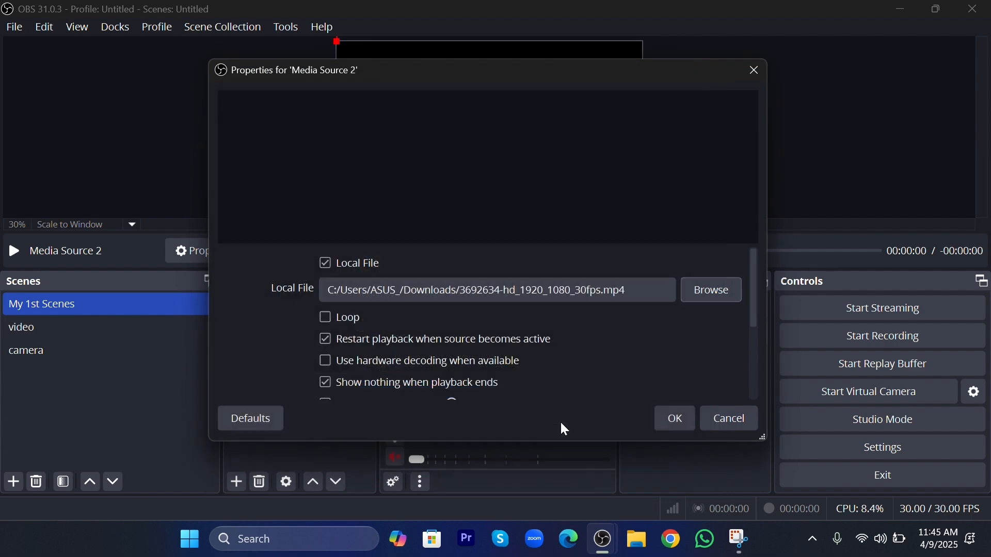
left_click(666, 416)
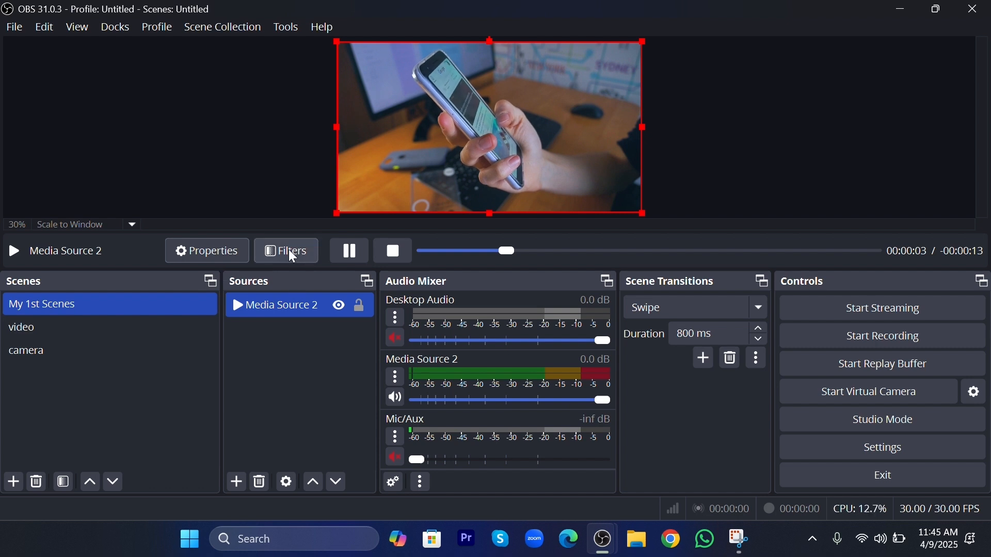
Step: Enable Loop for the media source in My 1st Scenes and accept its properties
left_click(217, 251)
left_click(325, 317)
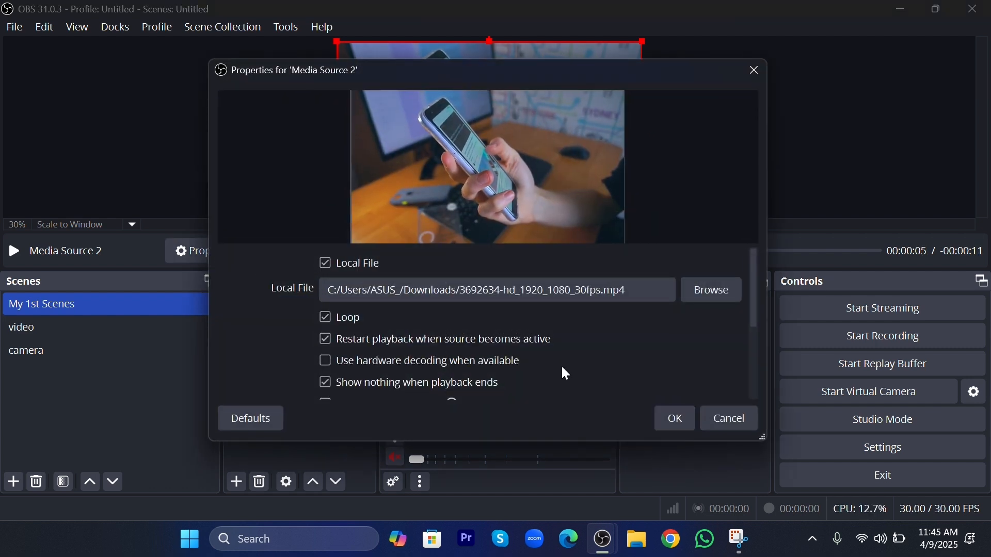
left_click(676, 419)
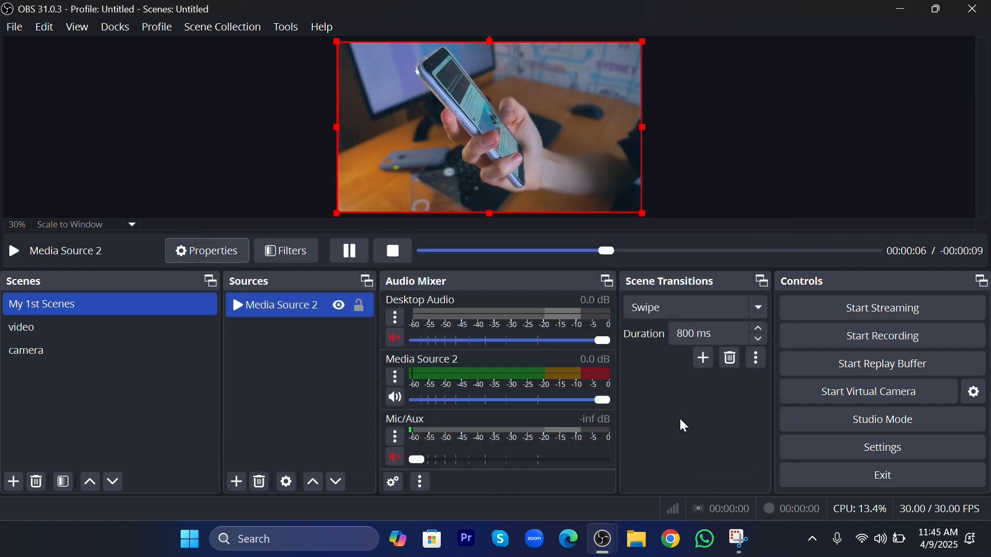
Step: Lock the media source in My 1st Scenes, and review the video and camera scenes with the camera scene's sources
left_click(357, 306)
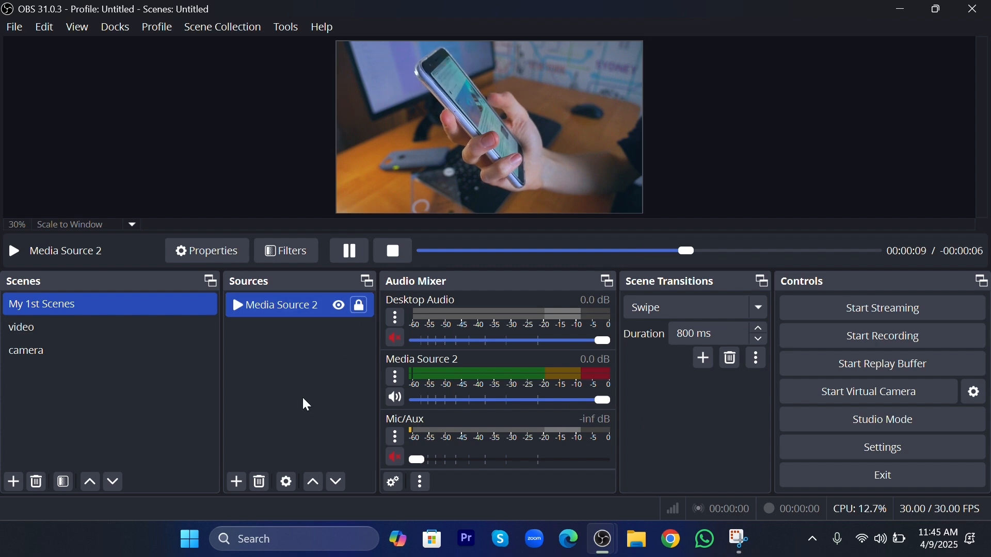
left_click(98, 351)
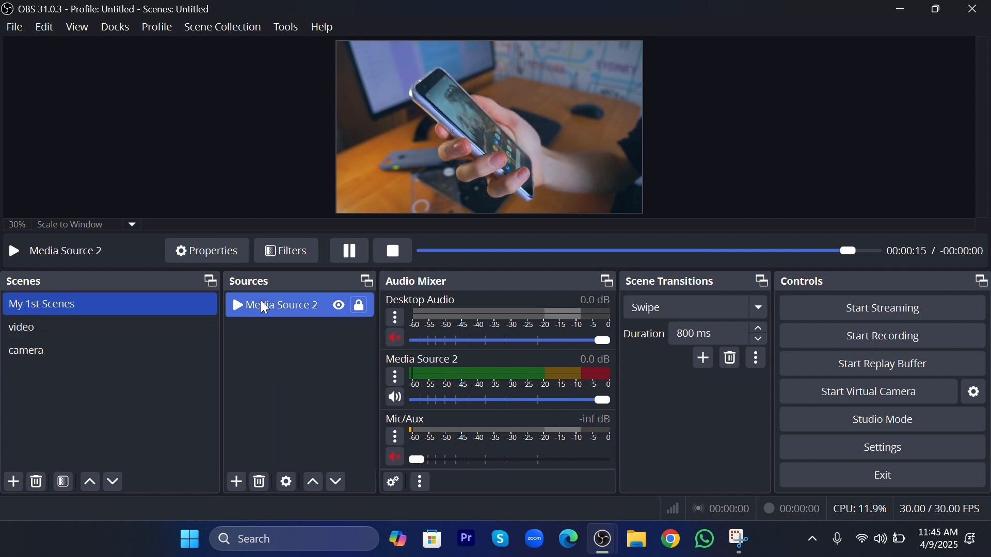
left_click(143, 326)
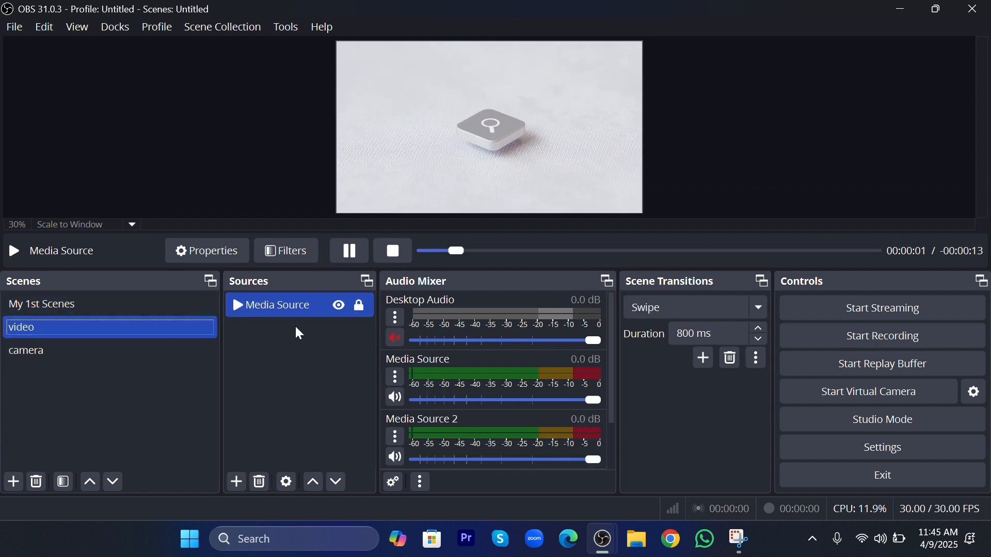
left_click(113, 350)
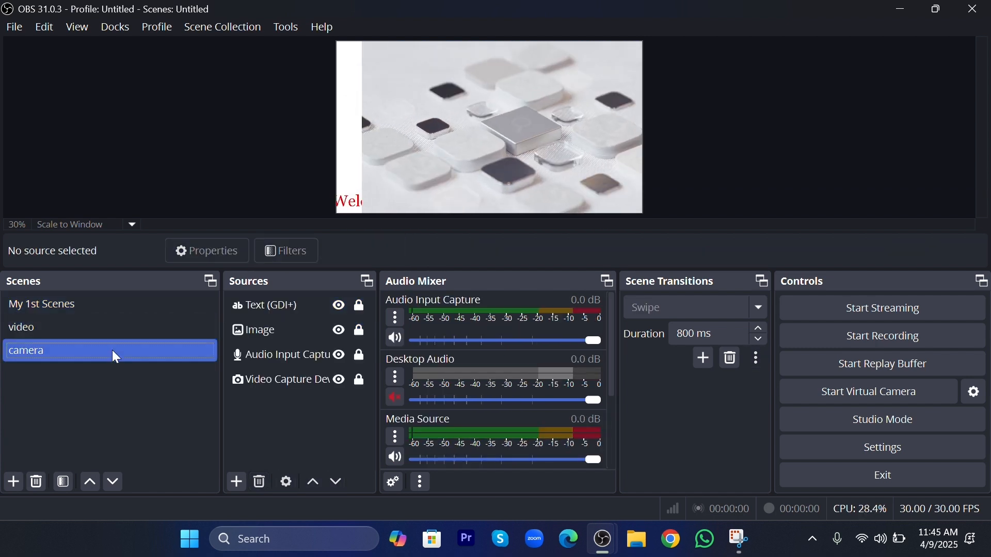
left_click(294, 325)
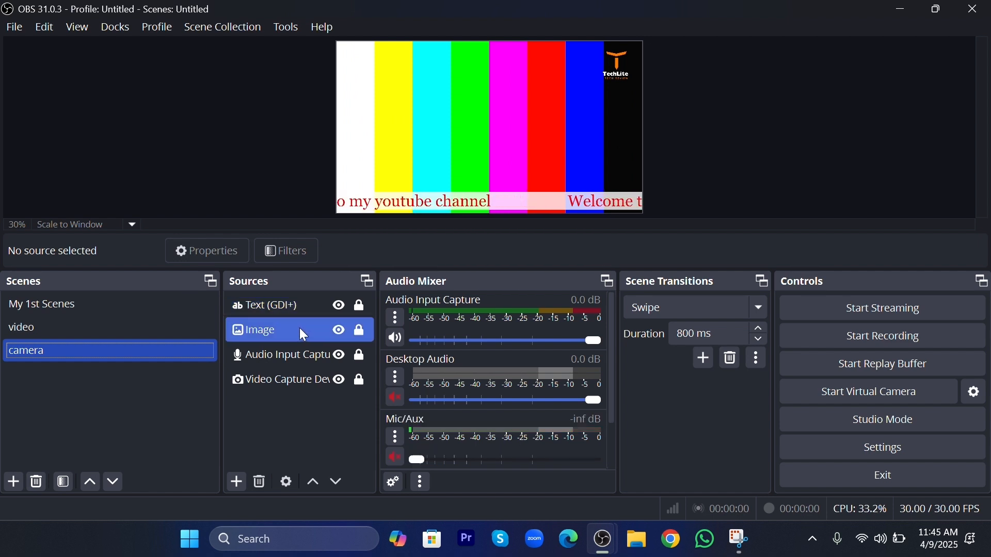
left_click(299, 353)
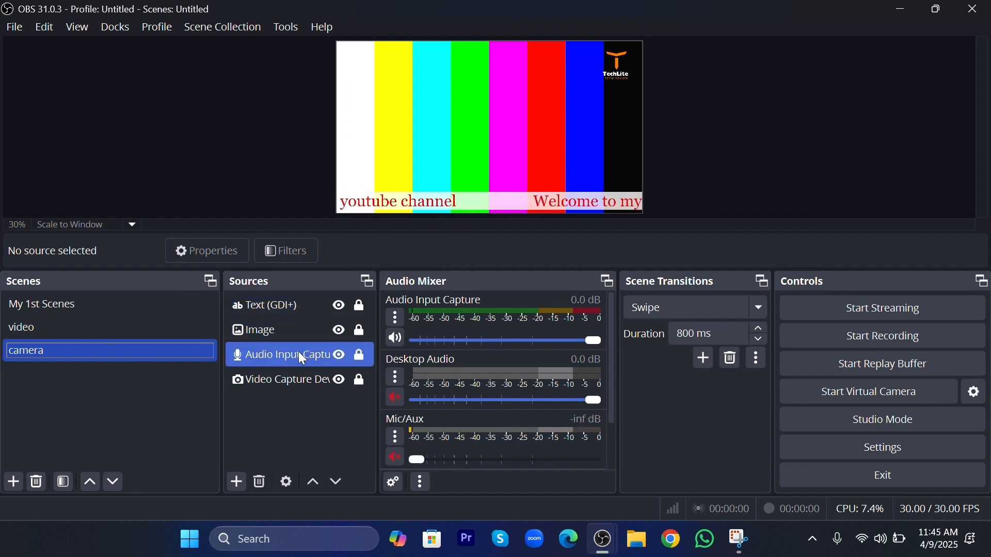
left_click(296, 382)
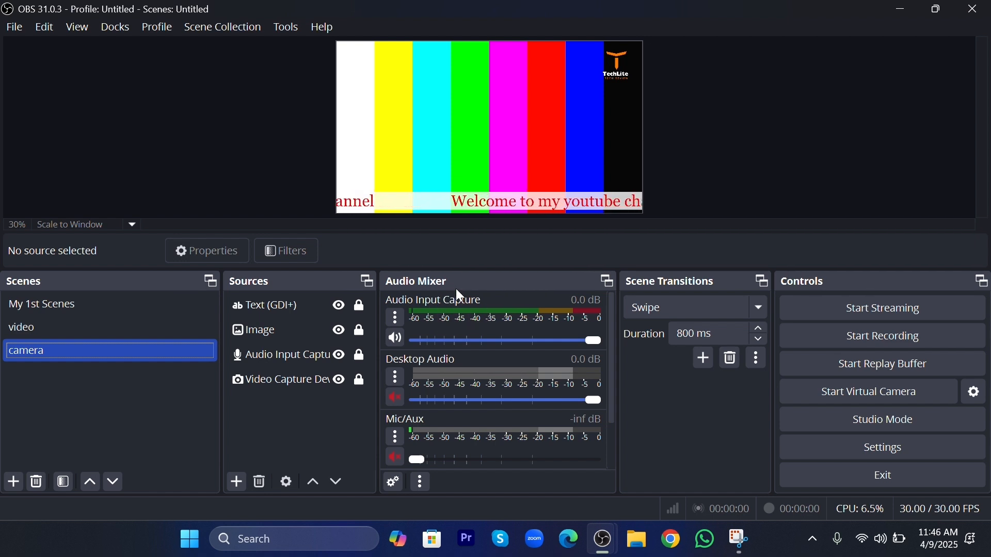
Step: Set the sync offset of Audio Input Capture to 22 ms in Advanced Audio Properties and close the dialog
left_click(397, 320)
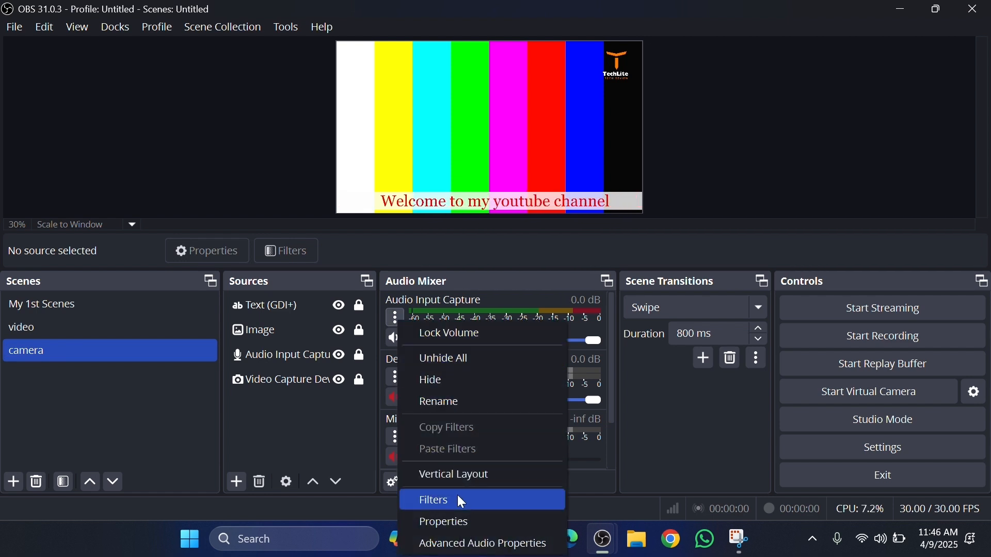
left_click(463, 540)
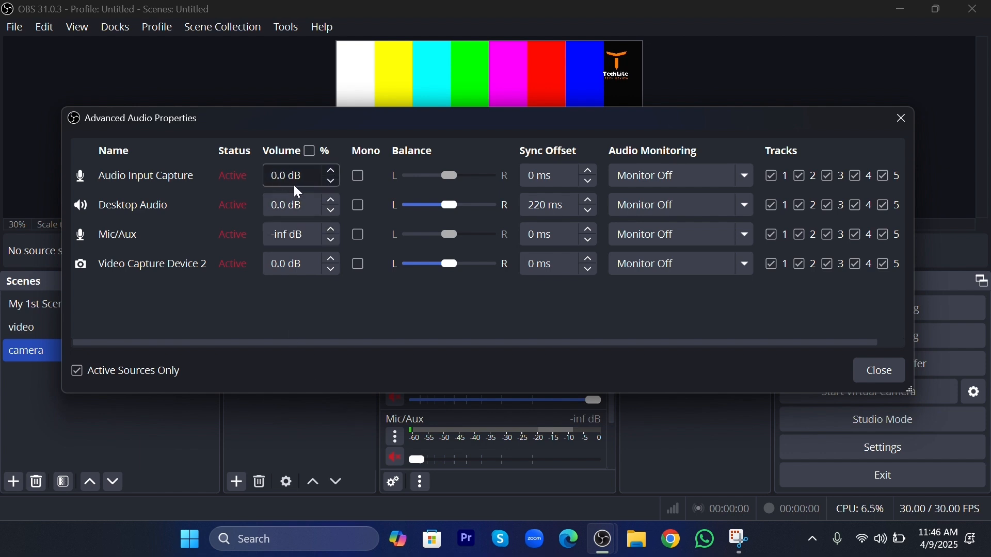
left_click(532, 176)
type("22")
key("Escape")
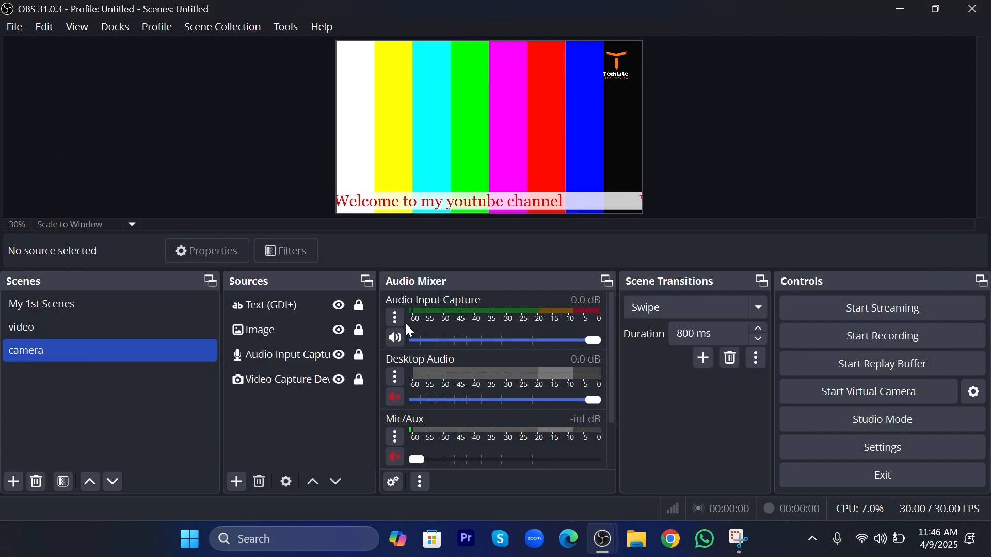
Step: Add a Noise Suppression filter with its default name to the Audio Input Capture source
left_click(396, 318)
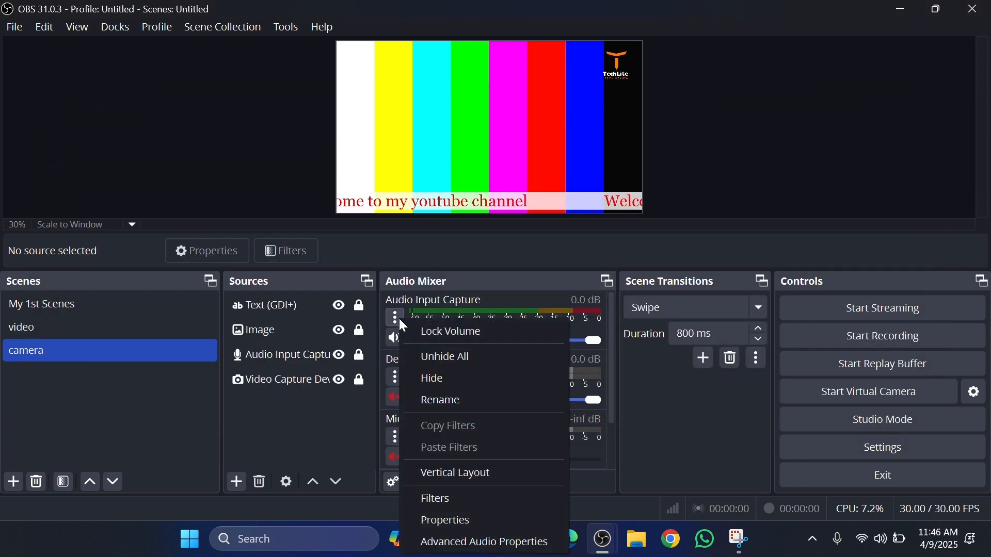
left_click(462, 498)
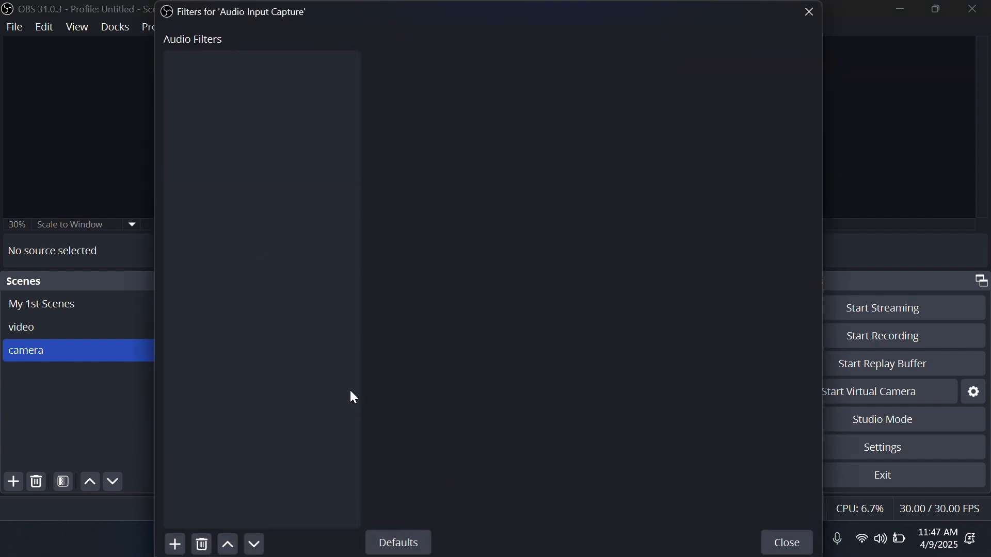
left_click_drag(263, 4, 284, 47)
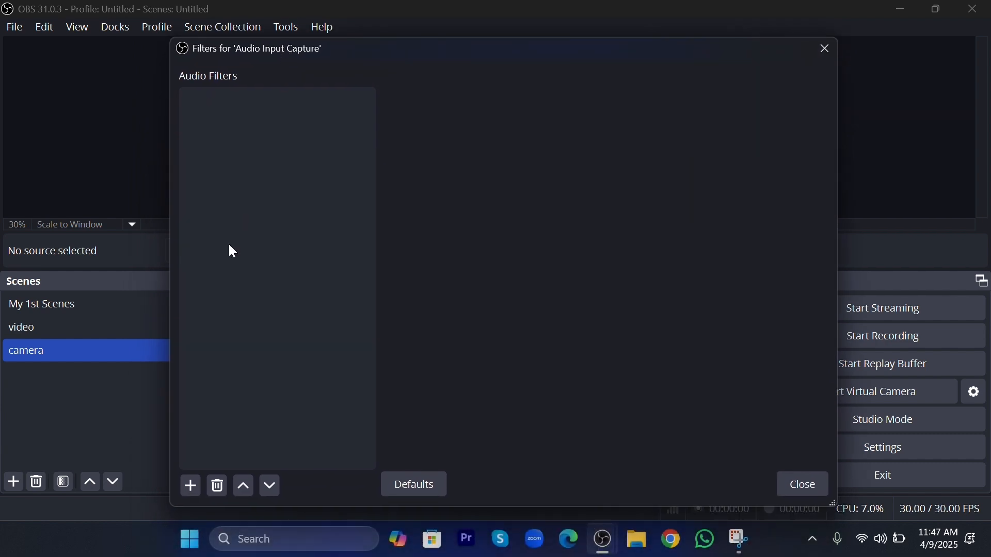
left_click(191, 482)
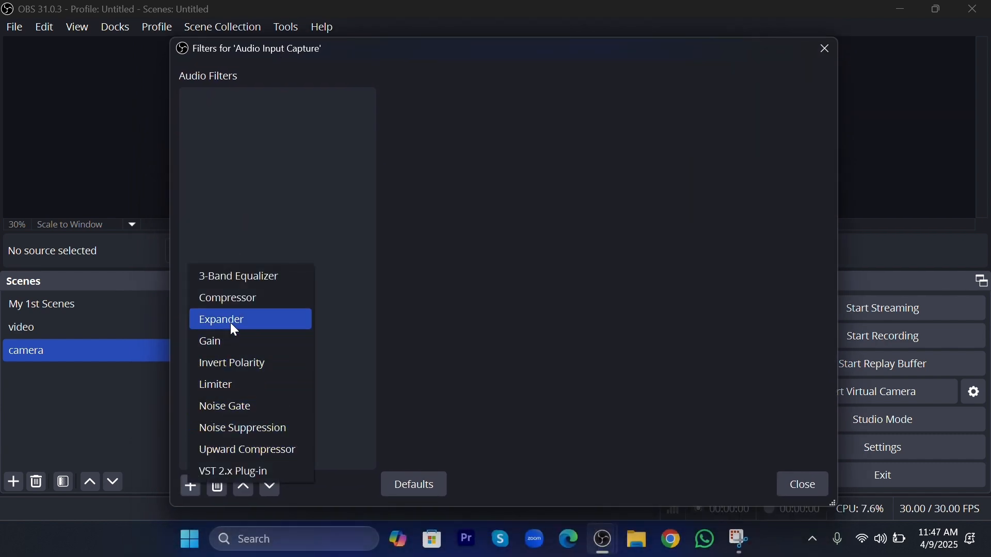
left_click(239, 429)
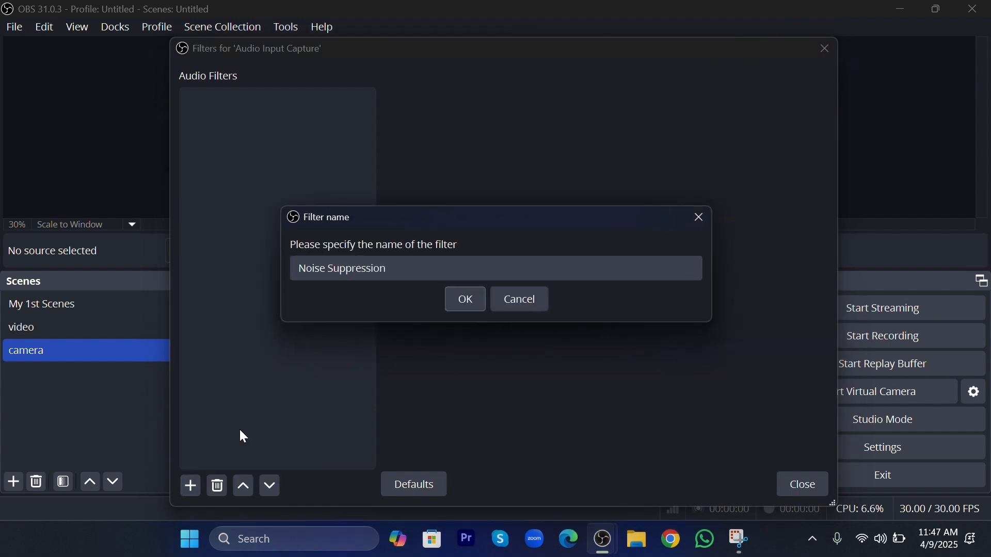
left_click(463, 299)
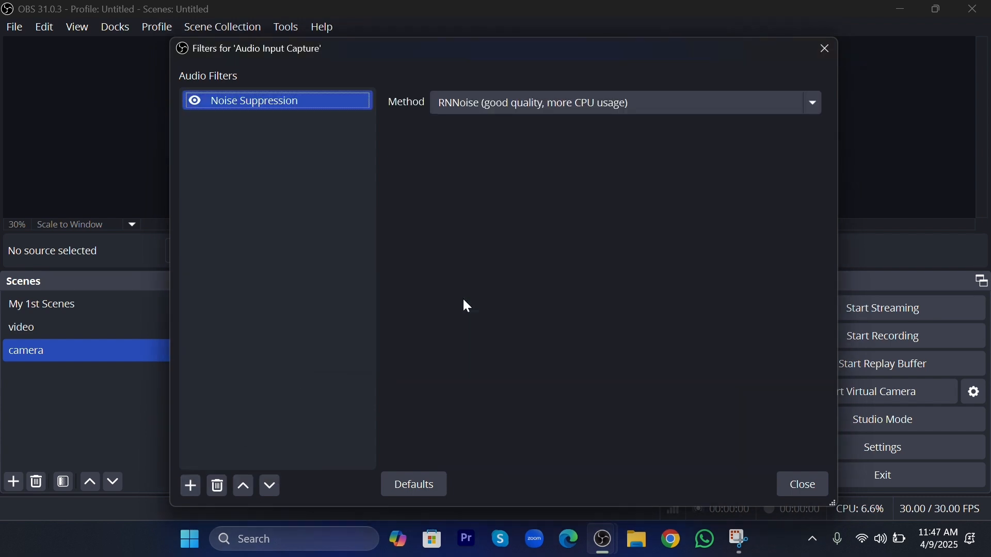
Step: Set the Noise Suppression filter's method to Speex (low CPU usage, low quality)
left_click(549, 100)
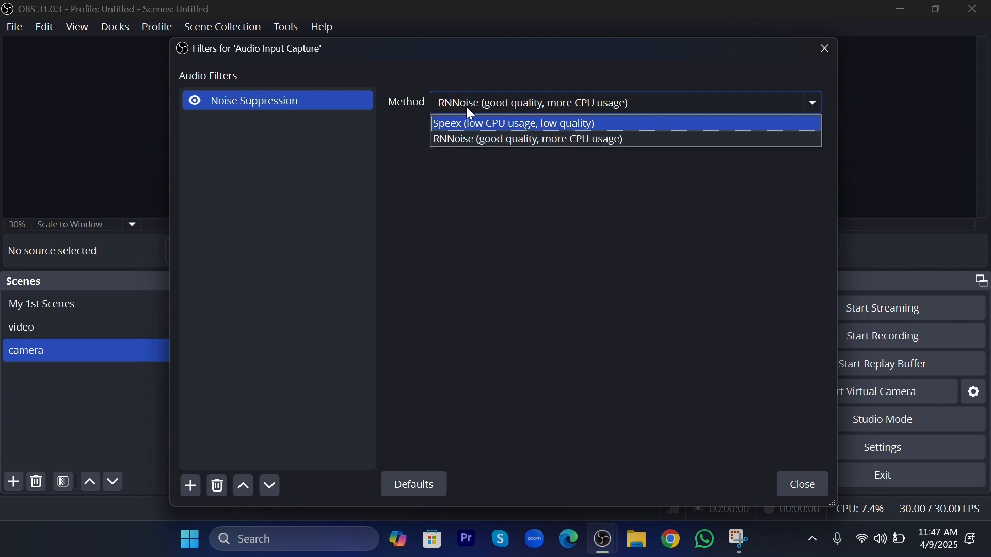
left_click(490, 126)
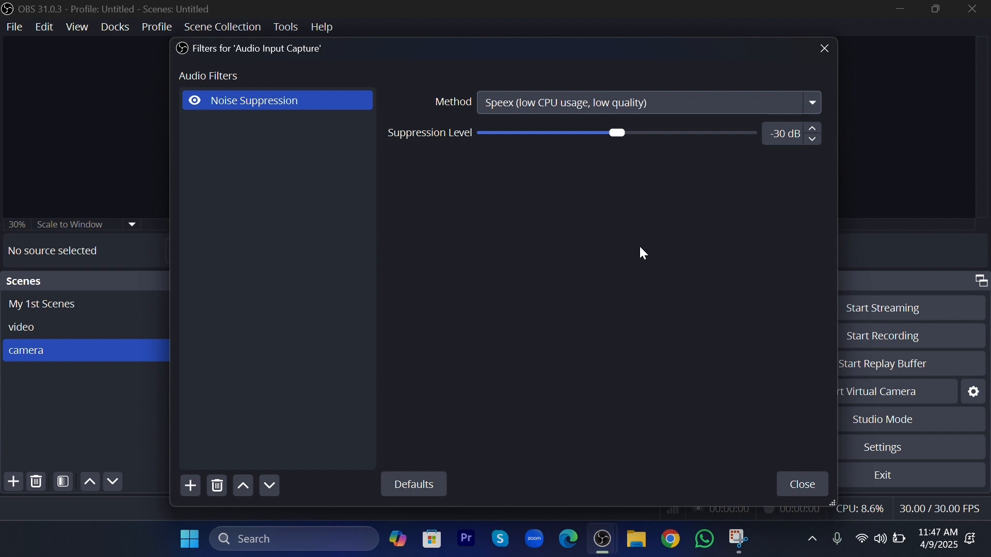
left_click(264, 195)
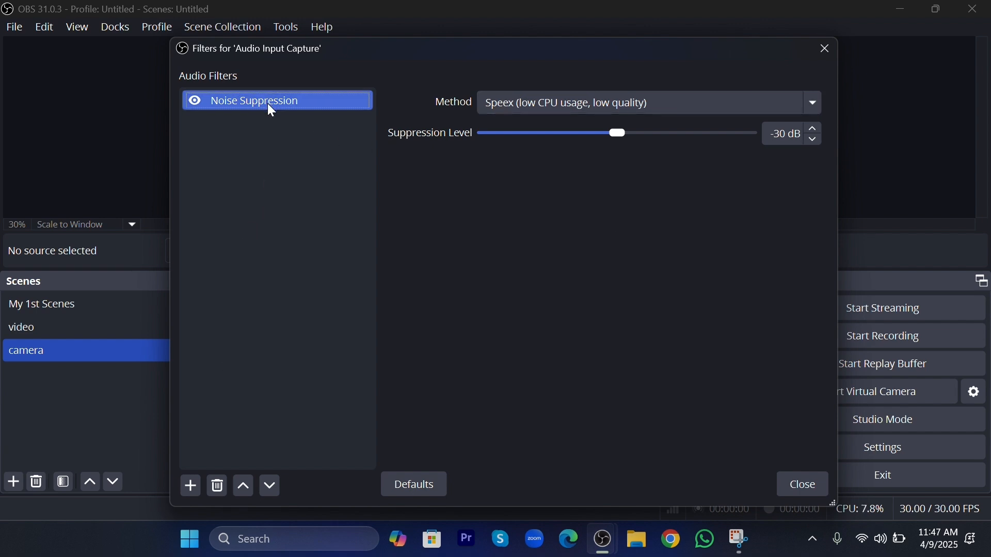
Step: Remove the Noise Suppression filter from Audio Input Capture and close the filters dialog
left_click(191, 487)
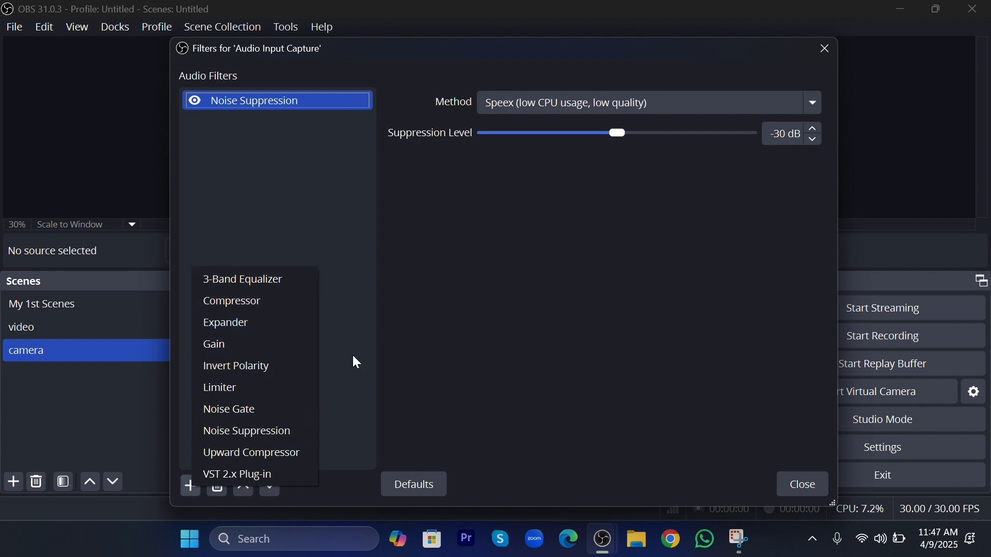
left_click(281, 203)
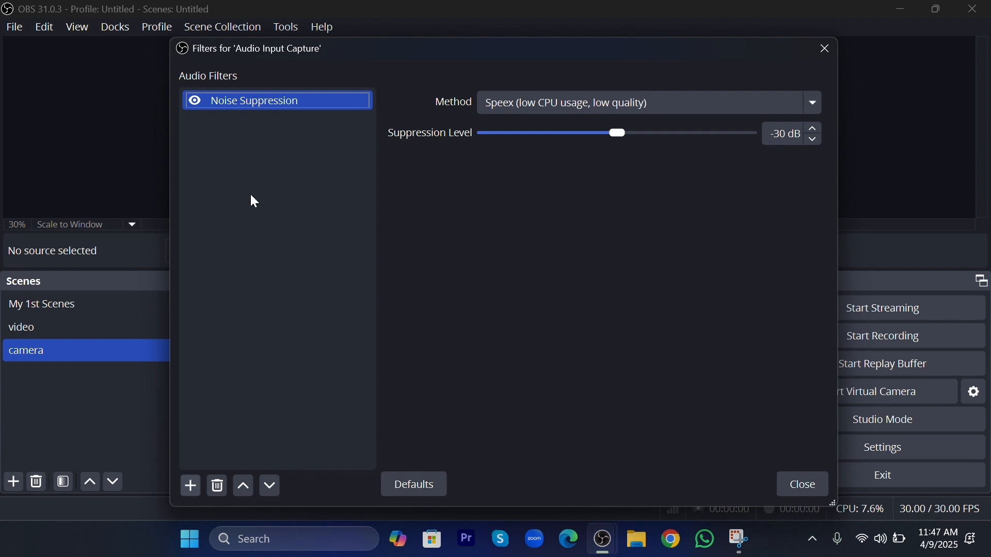
key("Delete")
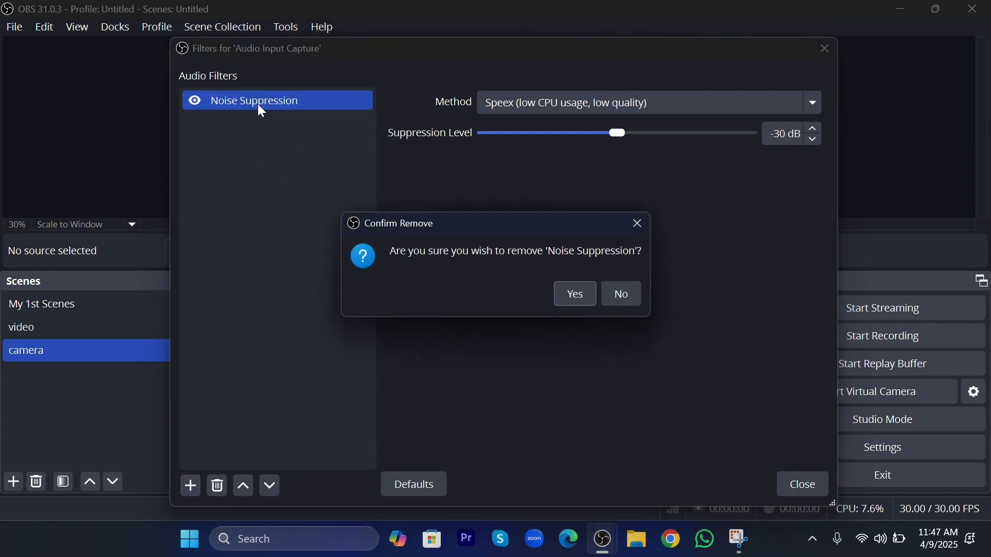
left_click(583, 291)
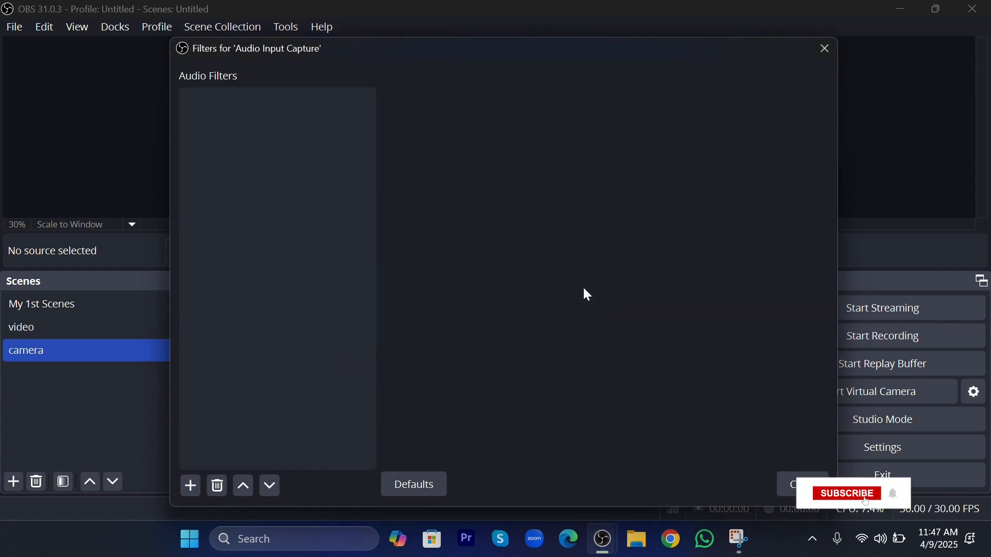
left_click(789, 485)
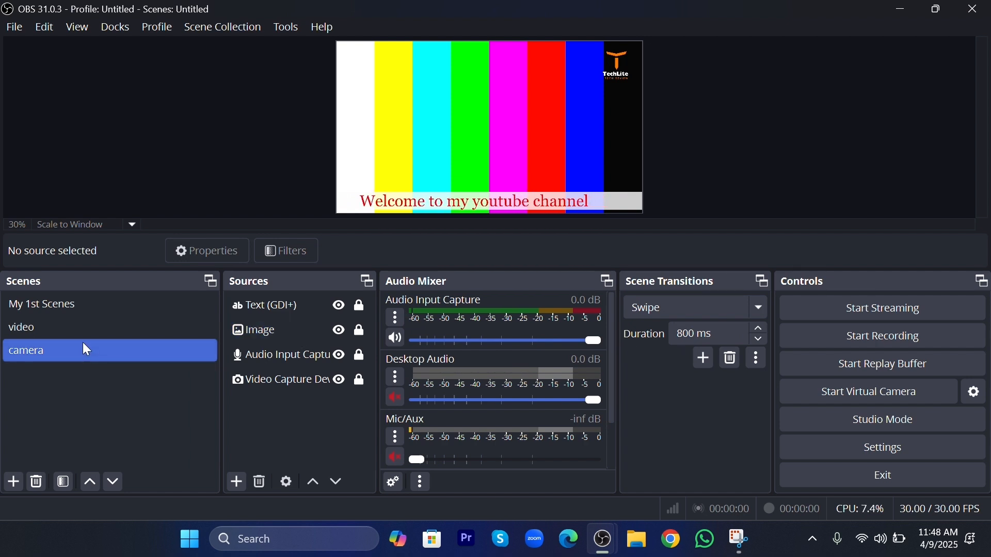
Step: Preview the Swipe transition by switching between My 1st Scenes, video and camera, ending on video
left_click(89, 325)
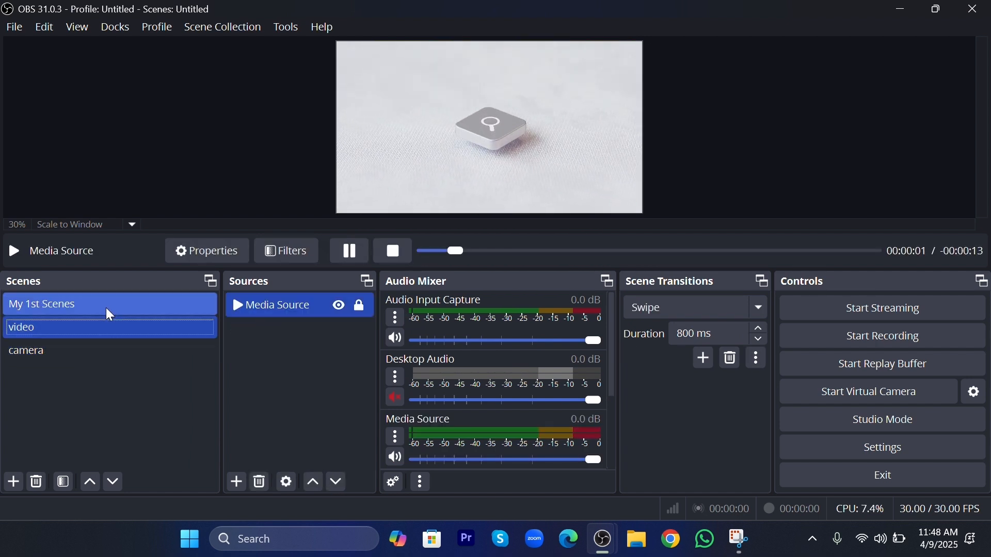
left_click(107, 306)
left_click(107, 325)
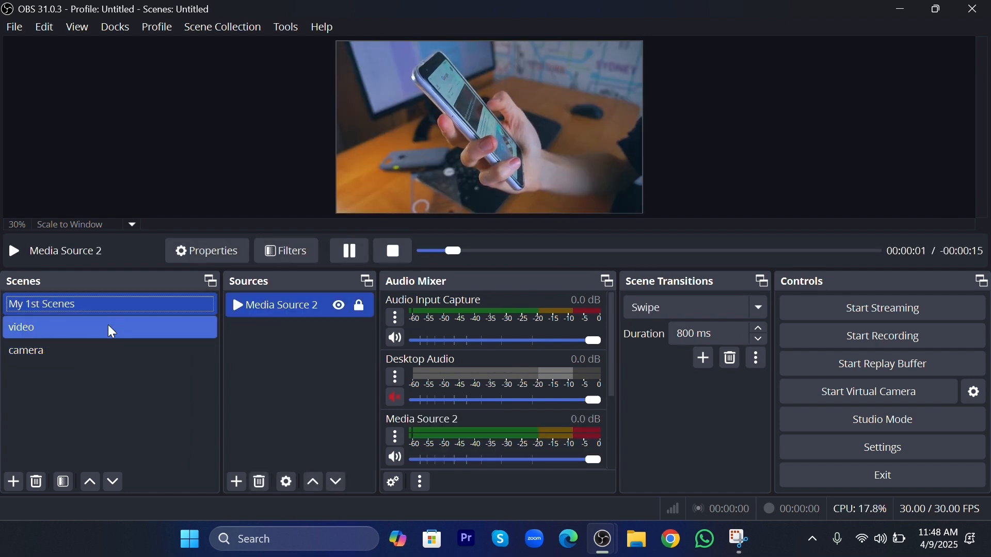
left_click(109, 353)
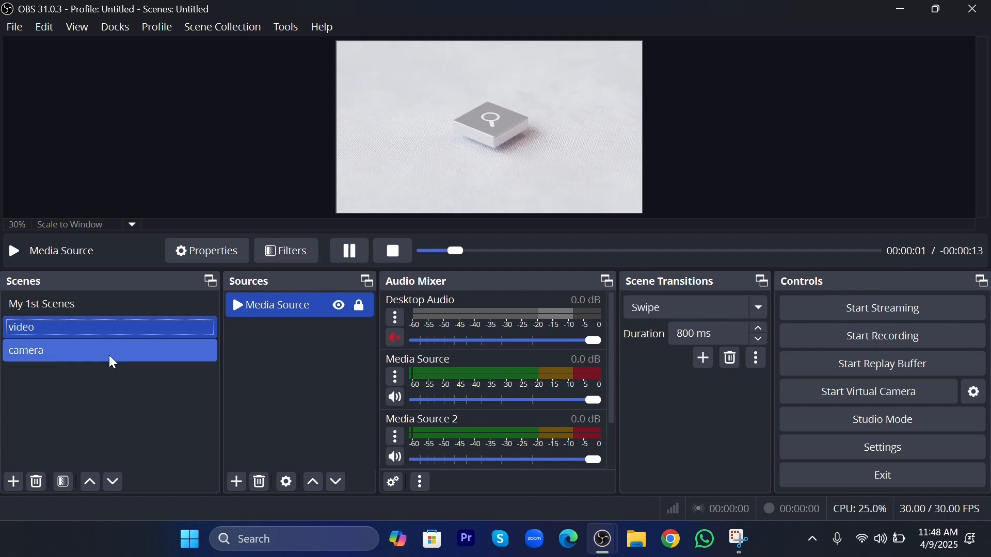
left_click(124, 333)
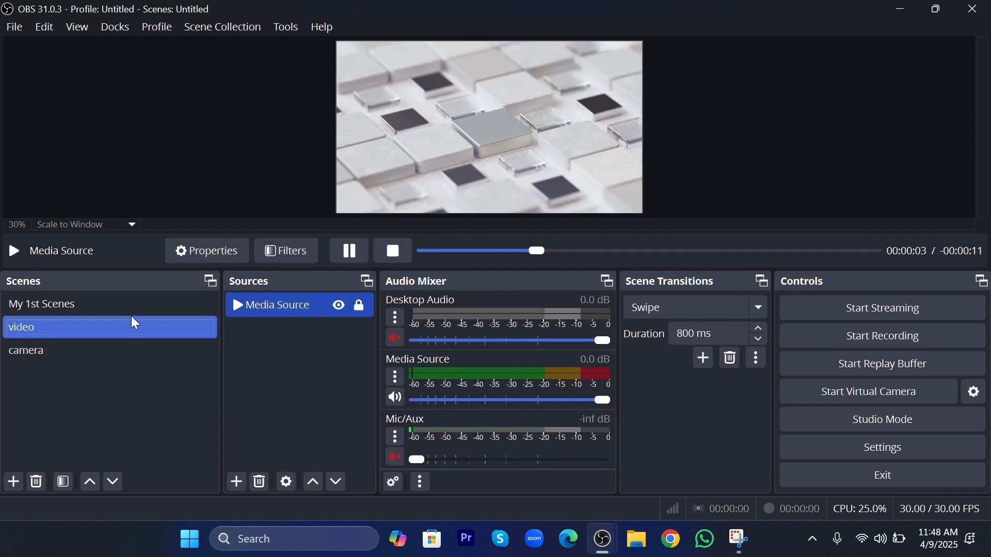
Step: Set the scene transition to Fade and preview it by switching through all three scenes, ending on My 1st Scenes
left_click(648, 307)
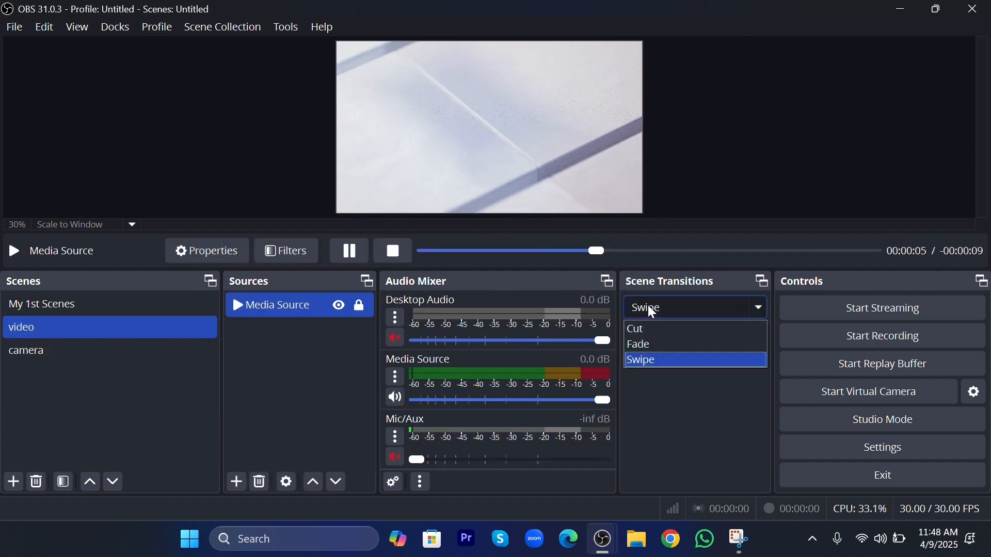
left_click(655, 343)
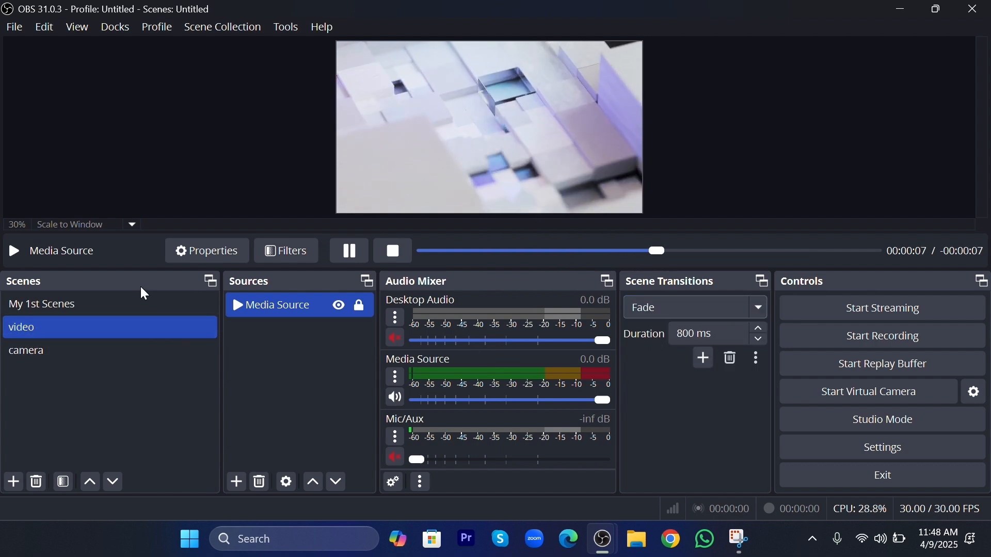
left_click(140, 302)
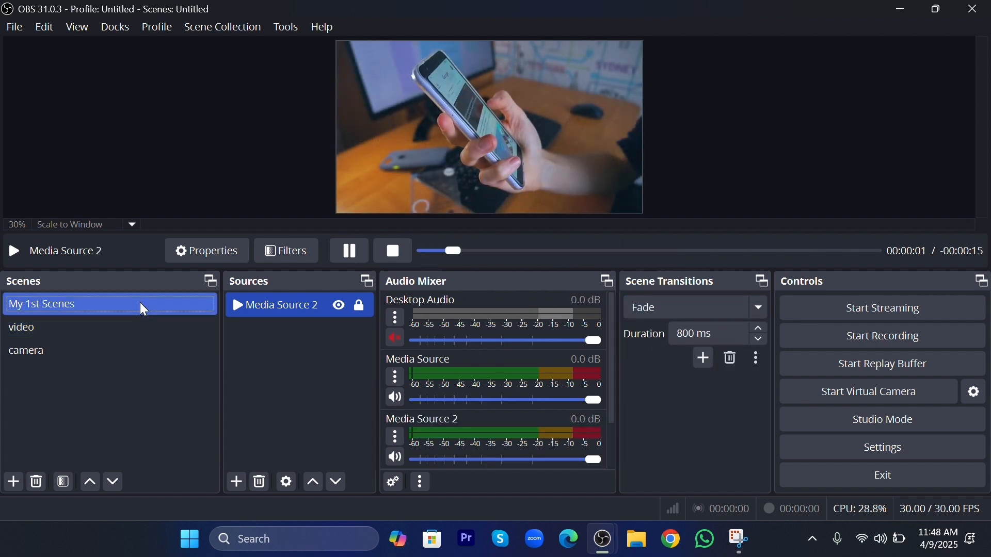
left_click(138, 325)
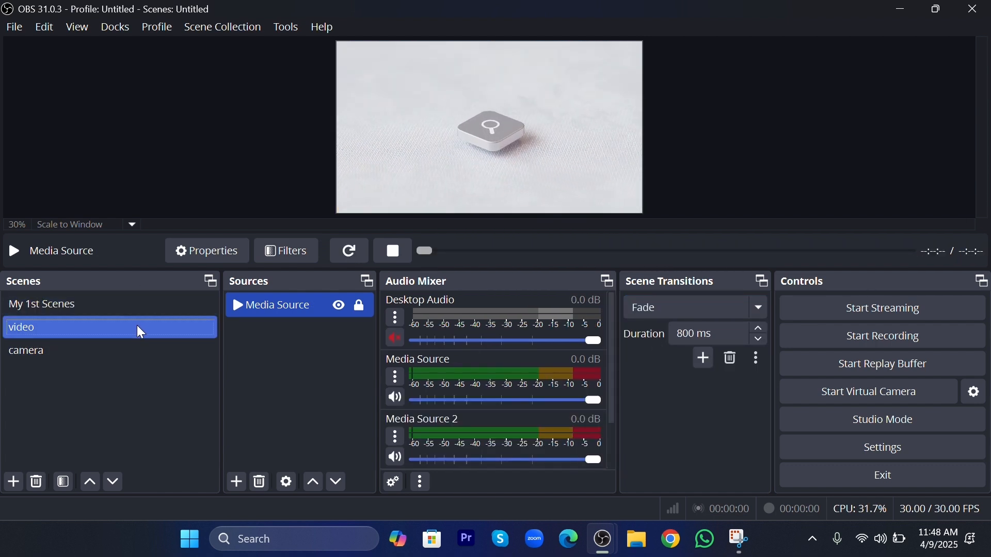
left_click(139, 346)
left_click(154, 305)
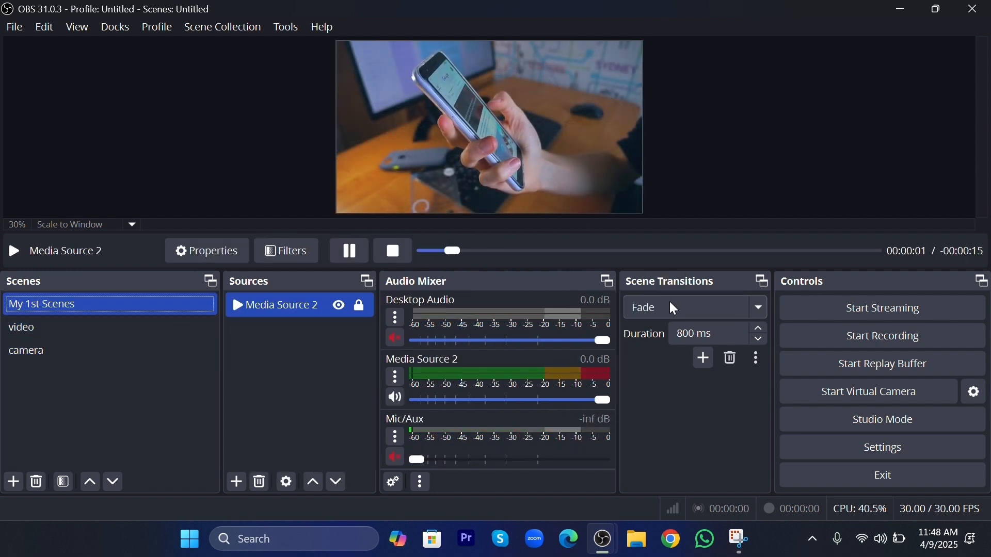
Step: Add a Luma Wipe scene transition using the Linear Horizontal image and preview it by switching between video and My 1st Scenes
left_click(671, 307)
left_click(675, 403)
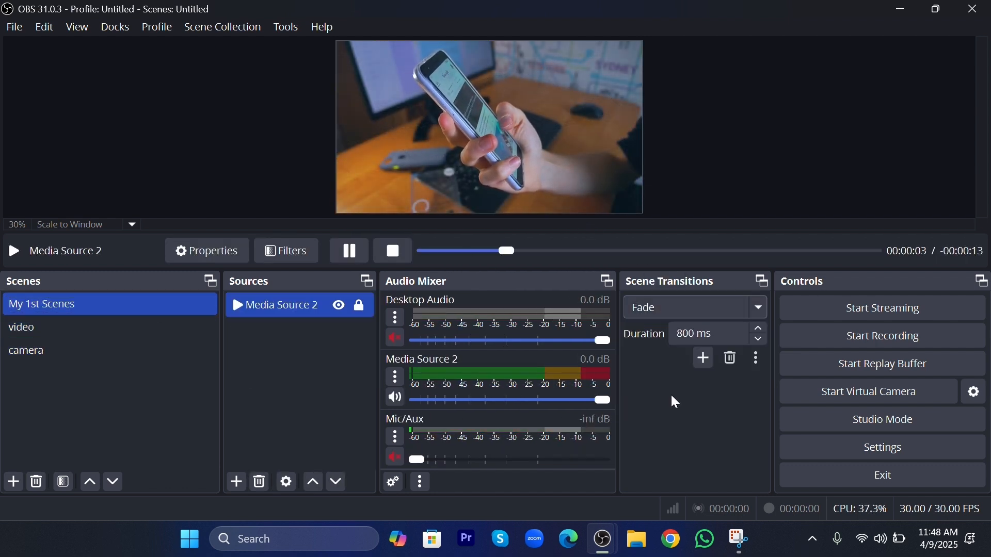
left_click(706, 359)
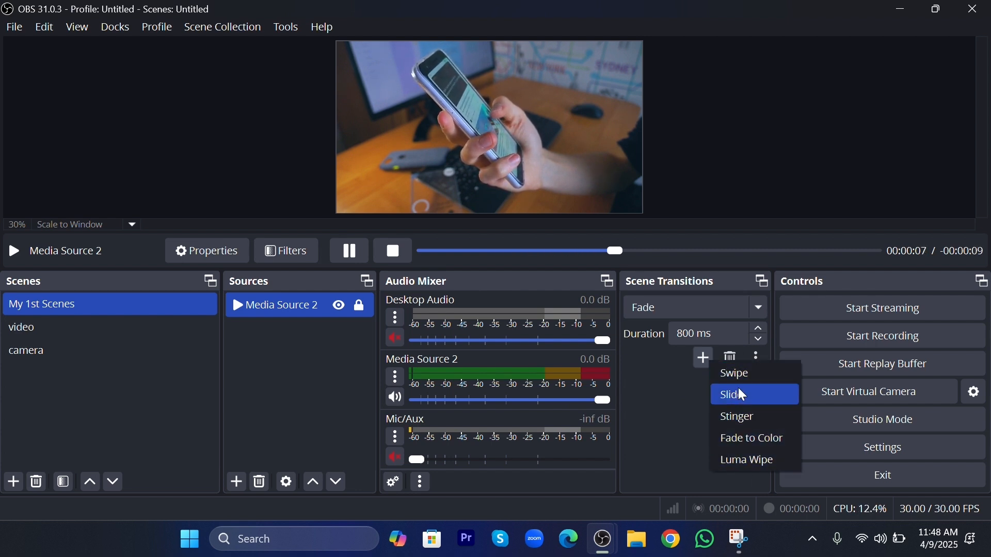
left_click(732, 462)
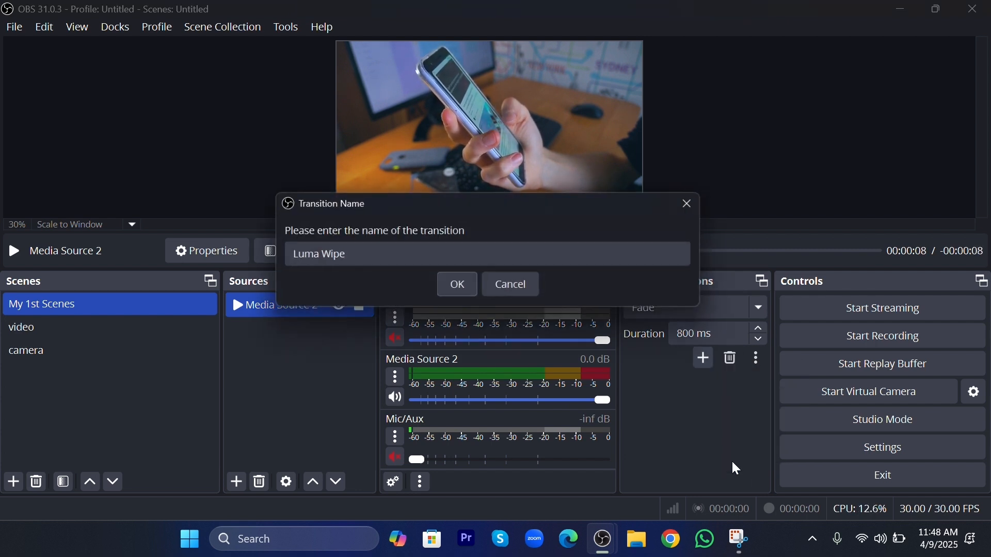
left_click(457, 286)
left_click(367, 351)
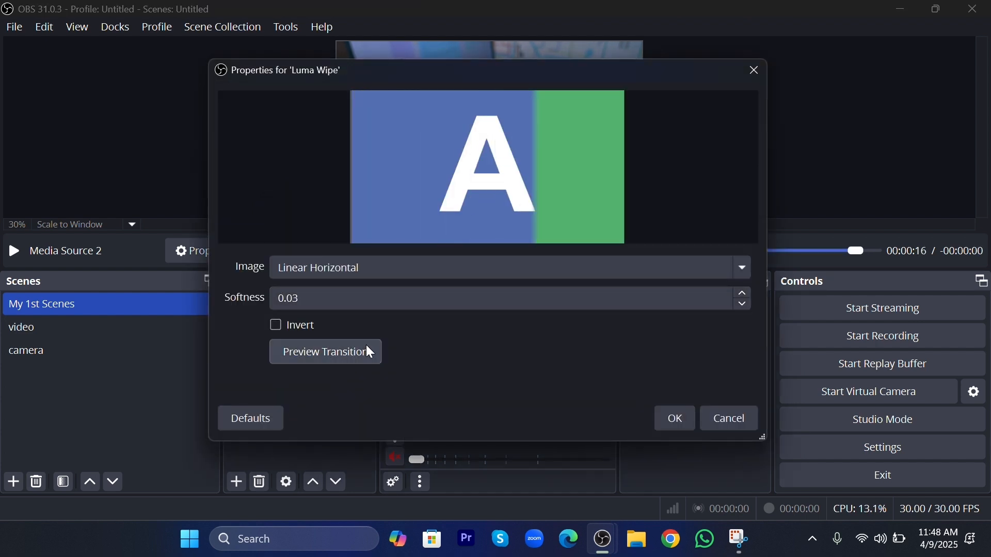
left_click(676, 420)
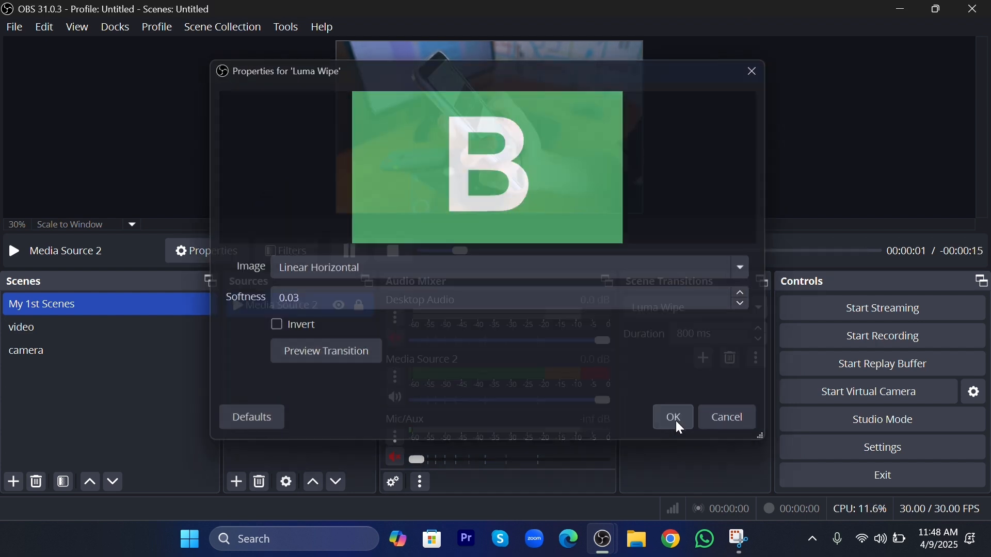
left_click(83, 333)
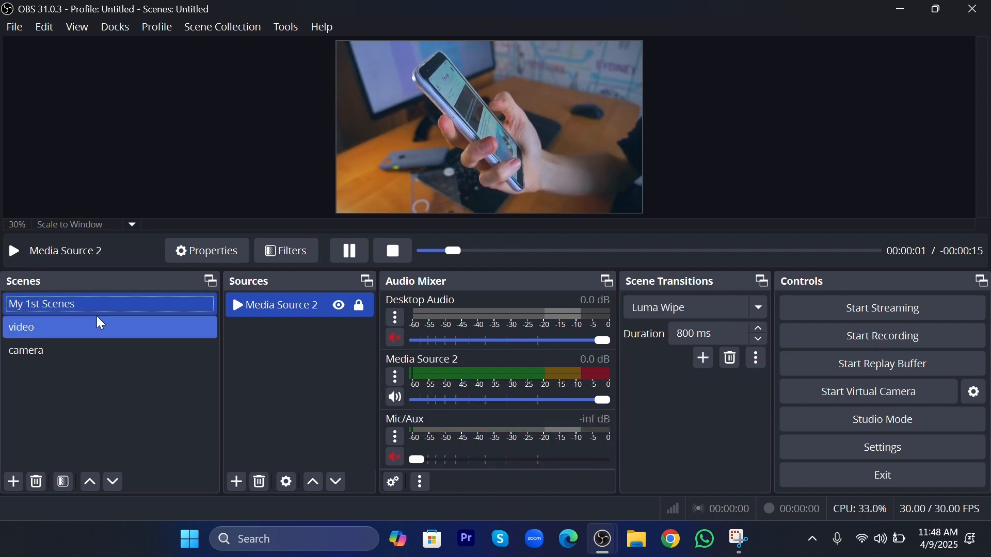
left_click(98, 318)
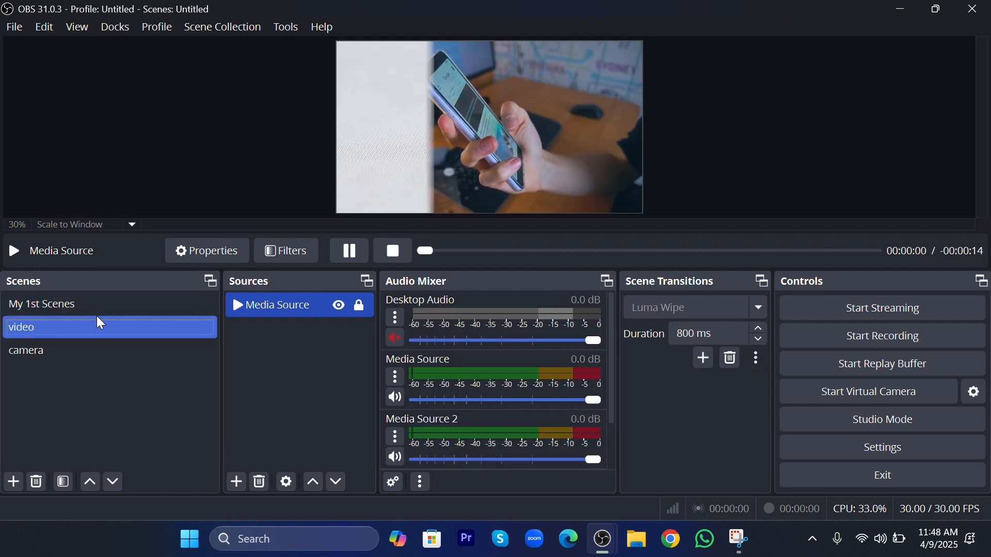
Step: Set the Luma Wipe duration to 1500 ms and preview it by switching through My 1st Scenes, video and camera
left_click(690, 332)
key("BackSpace")
key("BackSpace")
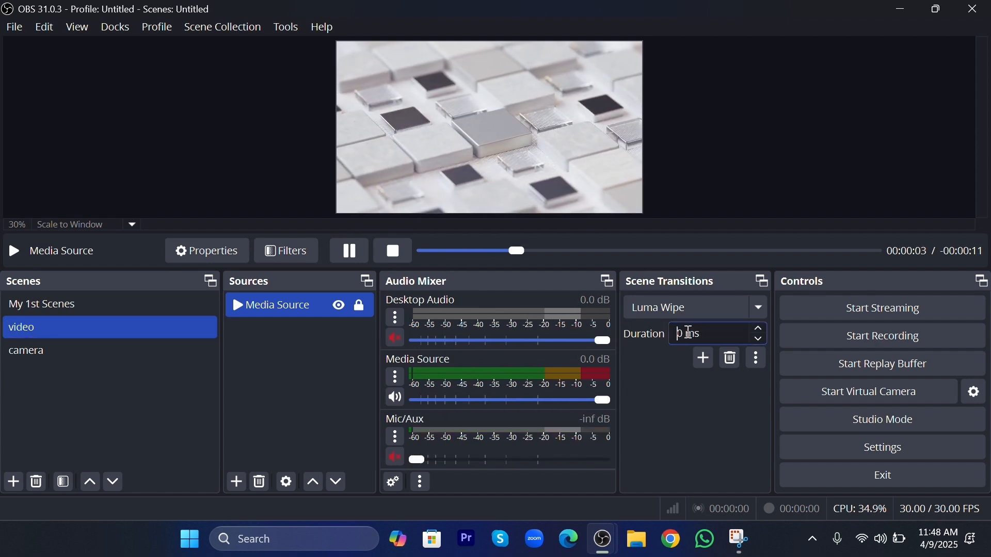
type("150")
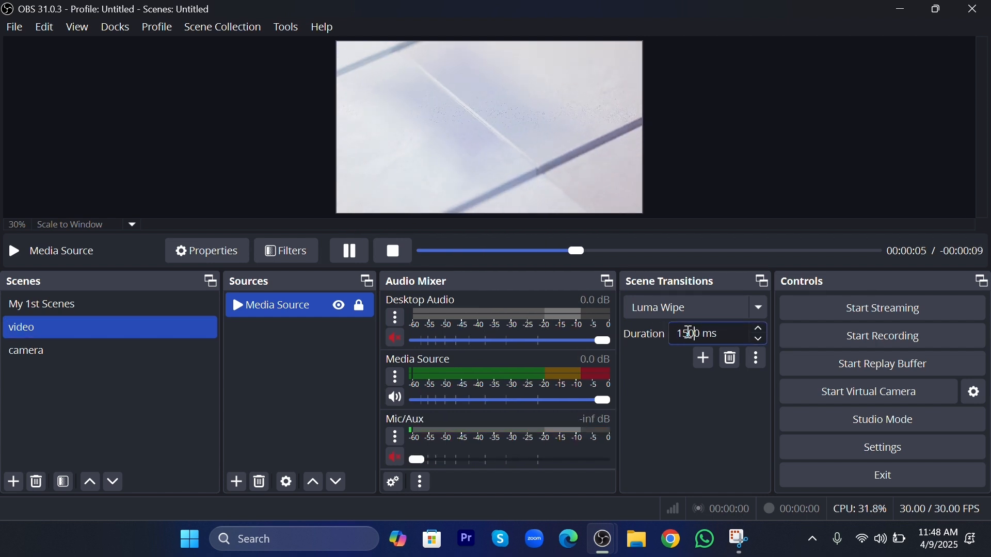
left_click(132, 298)
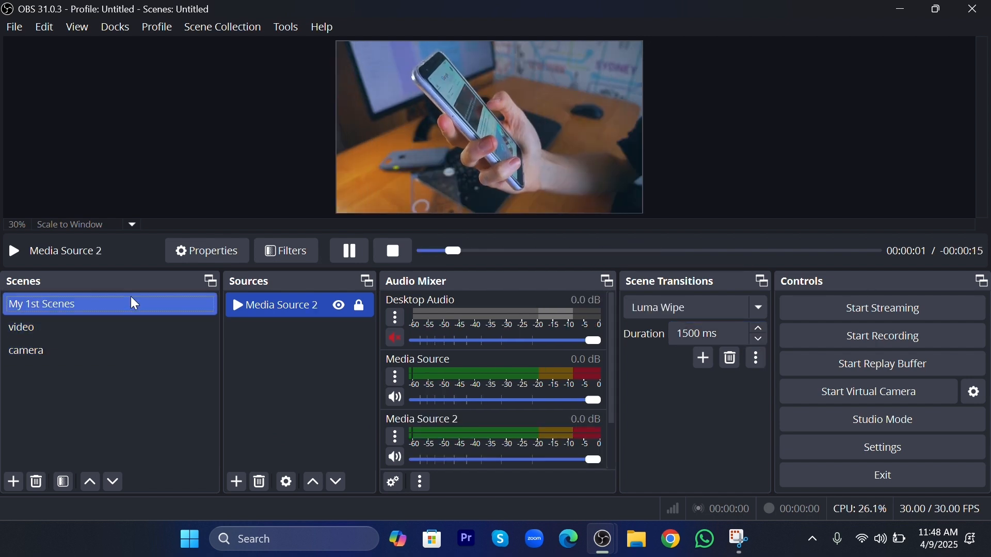
left_click(119, 323)
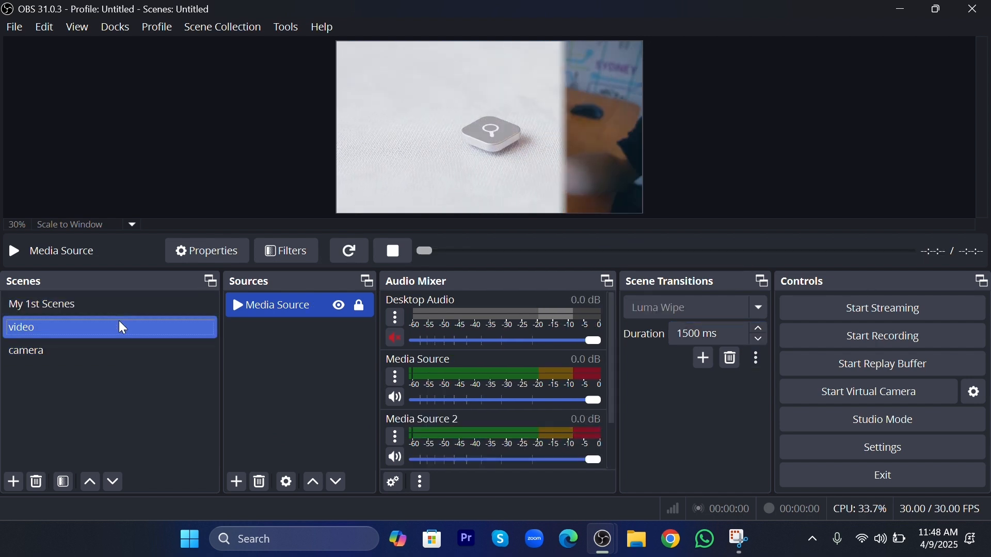
key("Down")
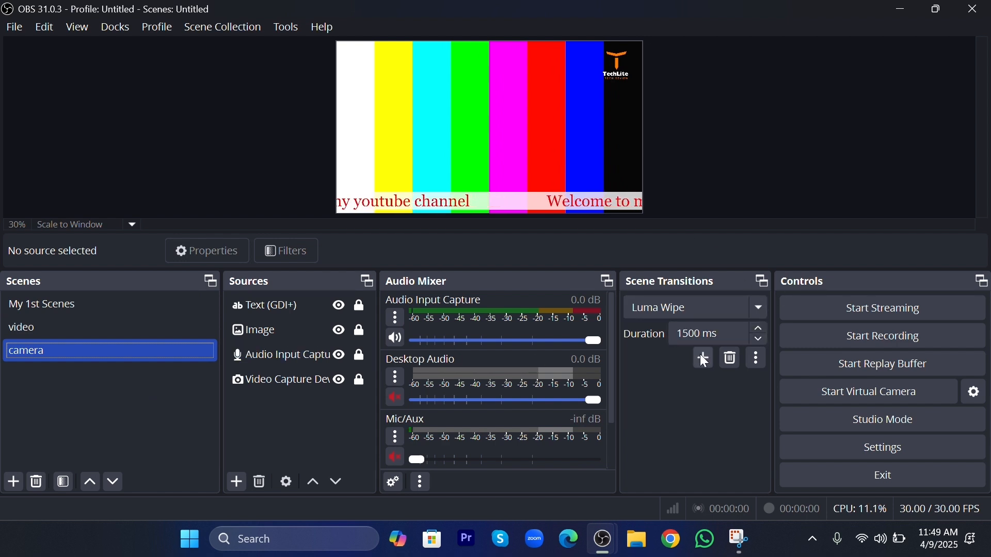
Step: Set the Luma Wipe duration to 800 ms and preview it by switching to the video and camera scenes
left_click(686, 336)
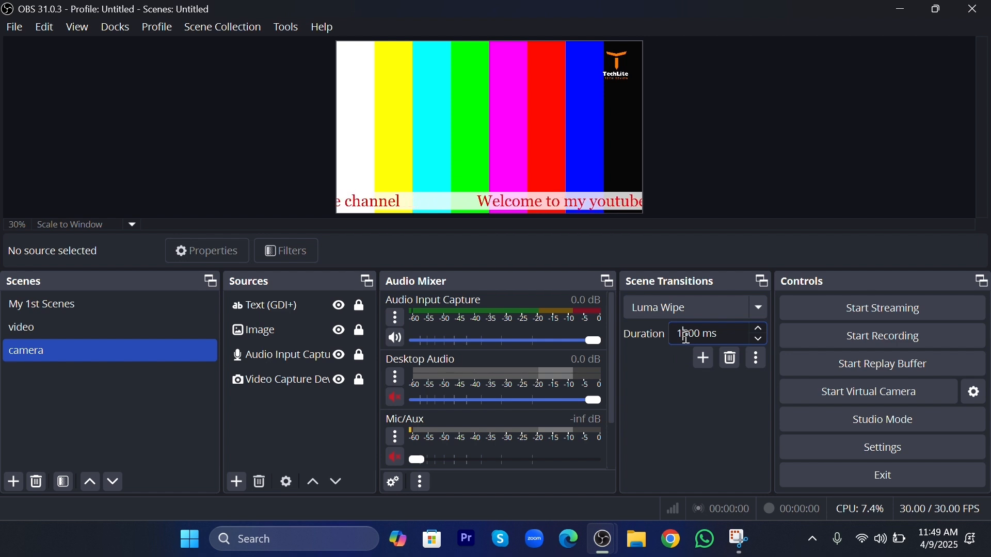
key("BackSpace")
type("8")
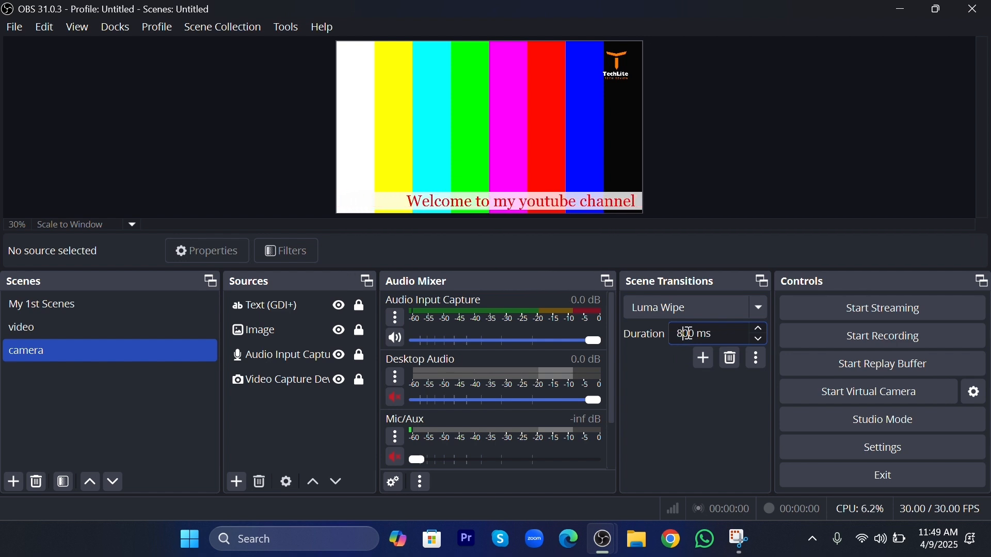
left_click(109, 327)
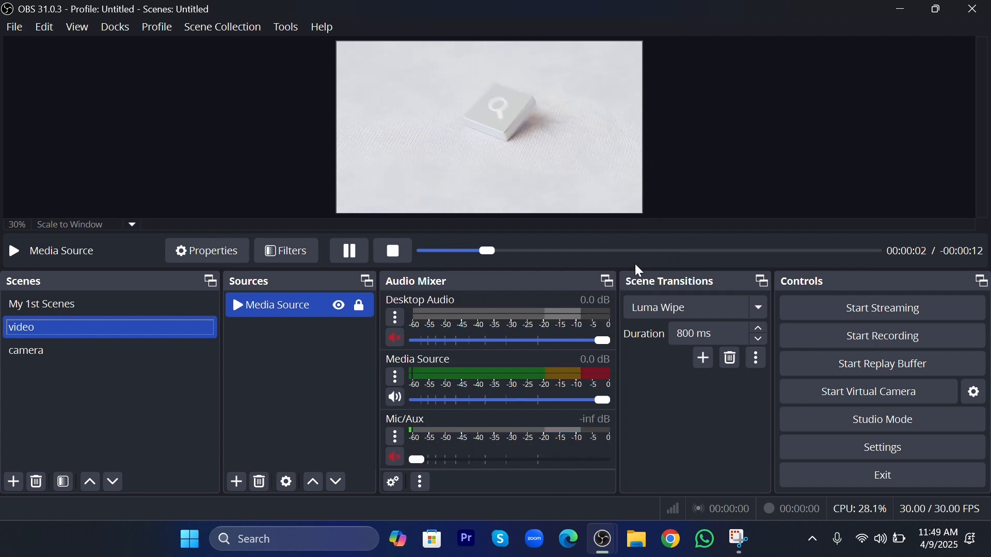
left_click(84, 351)
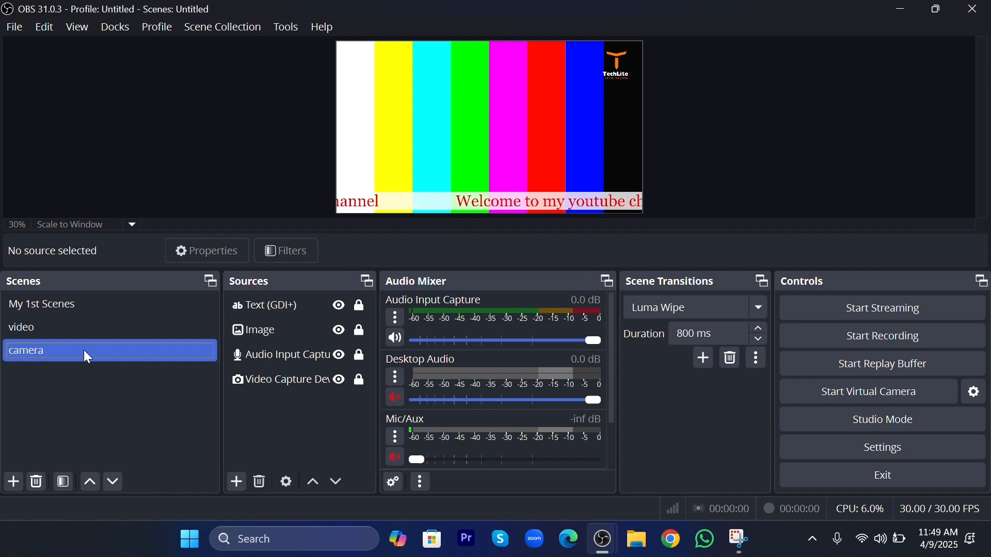
left_click(255, 333)
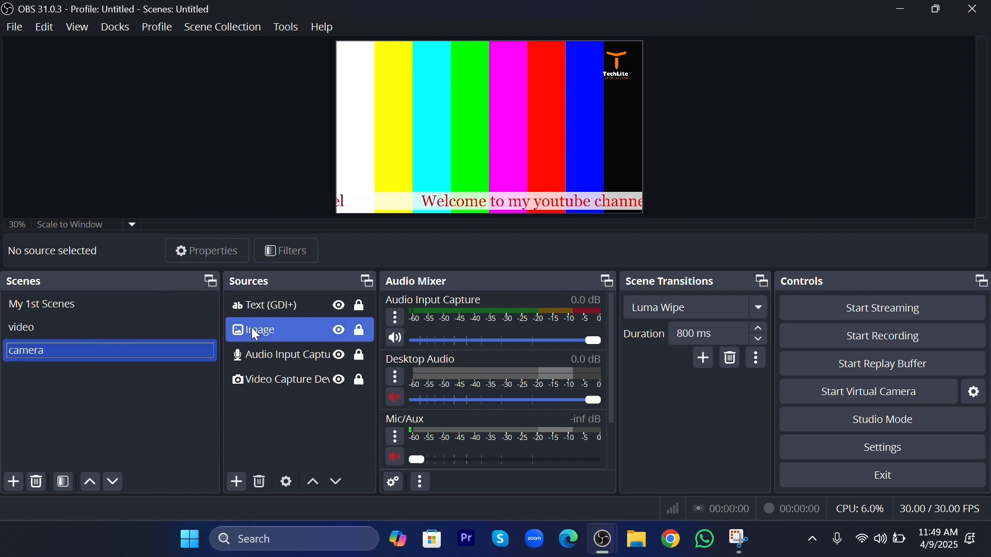
left_click(277, 379)
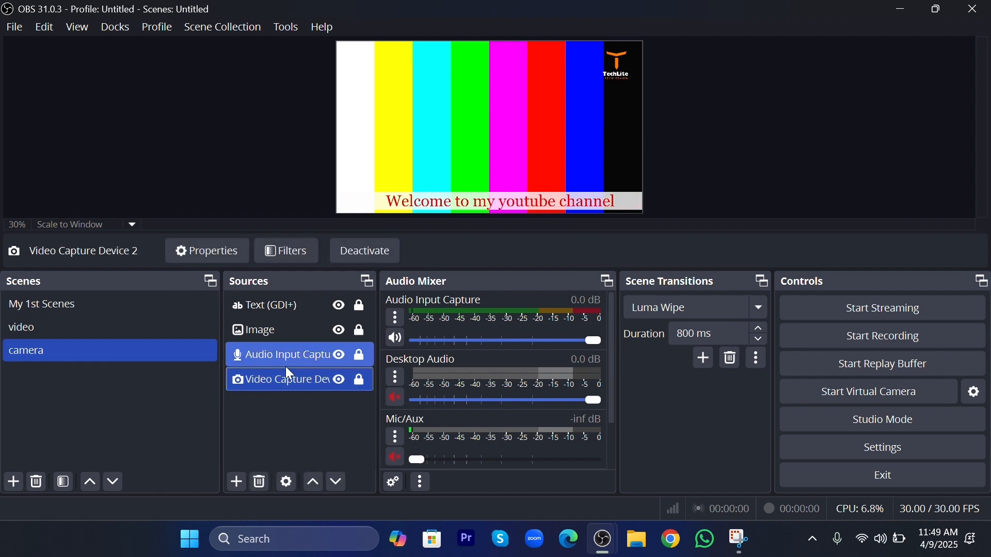
left_click(287, 362)
left_click(287, 336)
left_click(296, 305)
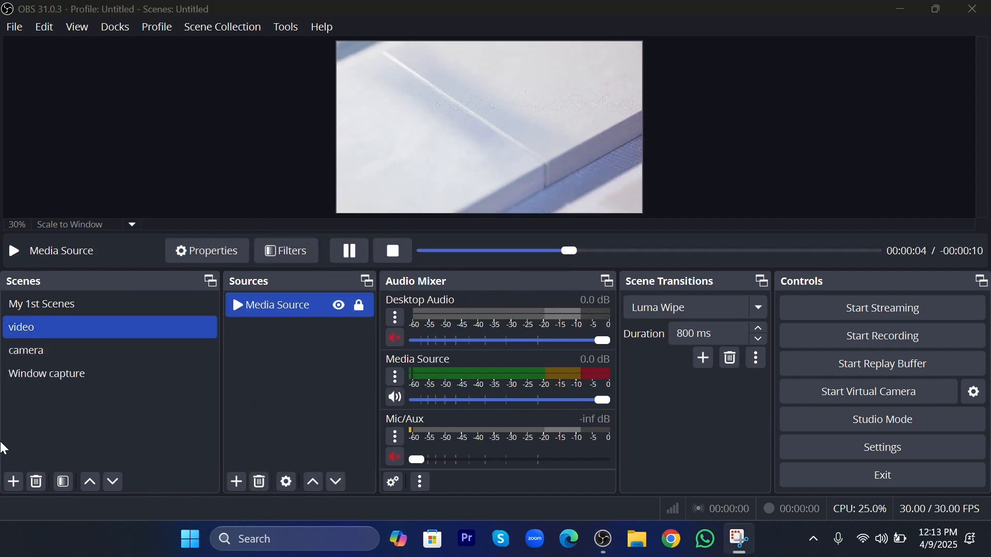
Step: Add a new scene named "Window capture"
left_click(8, 482)
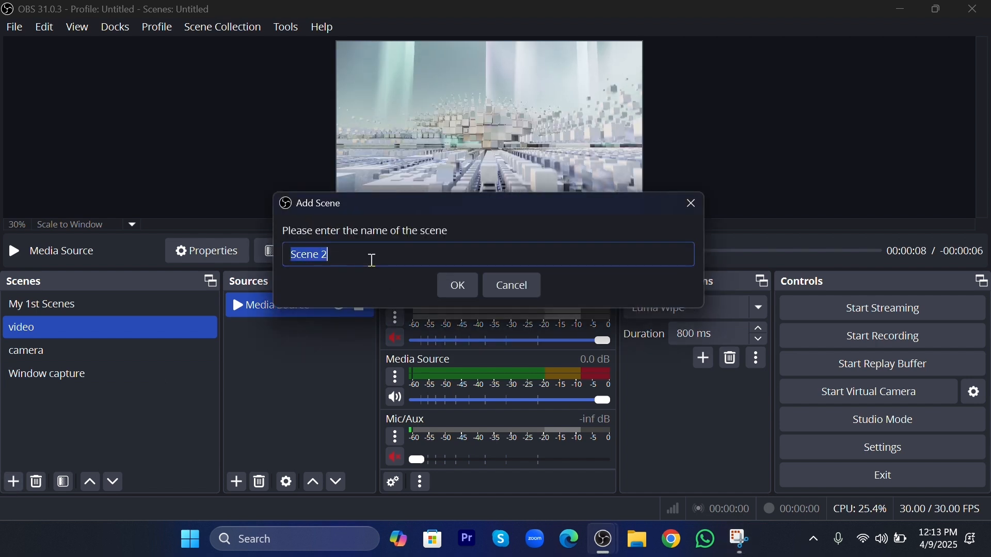
type("Window")
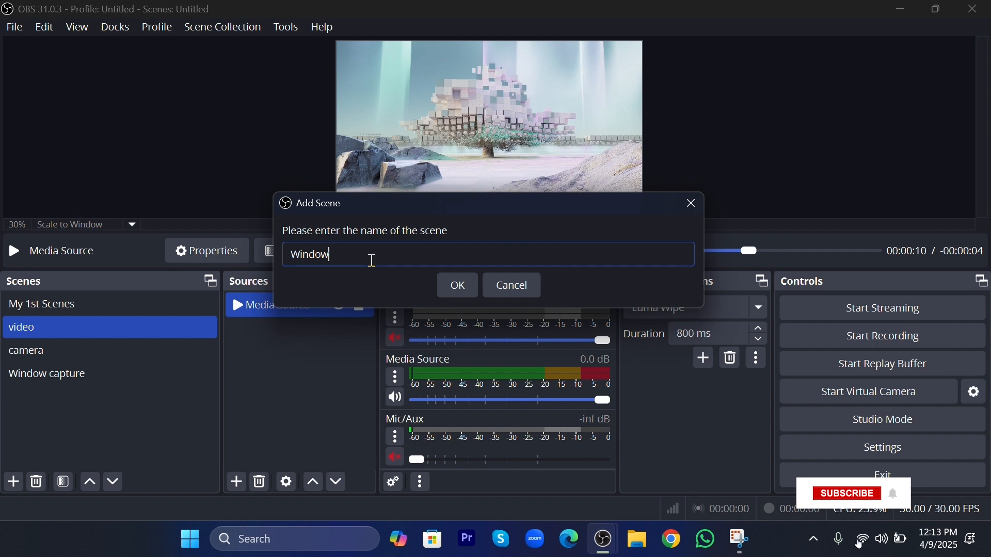
type(" capture")
key("Return")
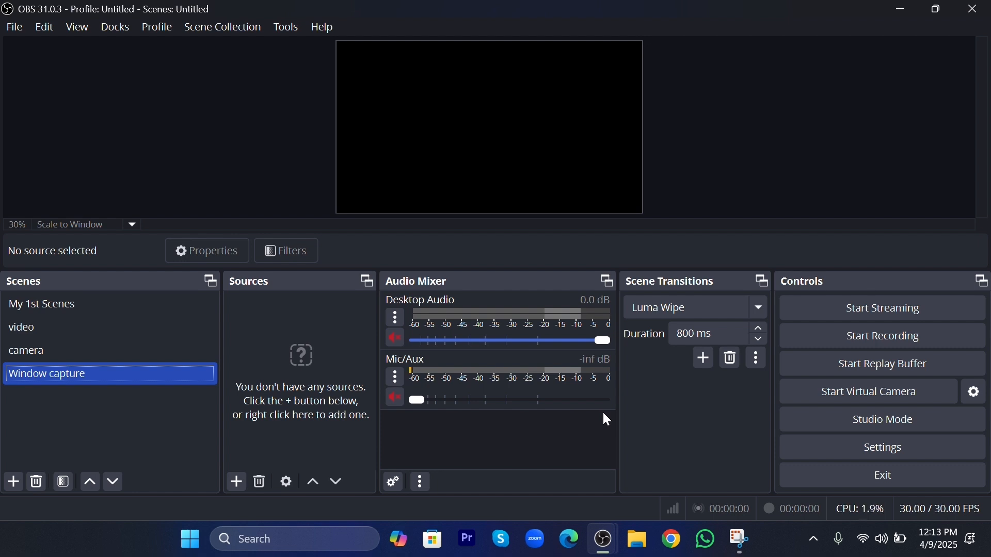
Step: Switch to Google Chrome, search for Microsoft and open the Microsoft website, moving to the footer of its home page
left_click(676, 547)
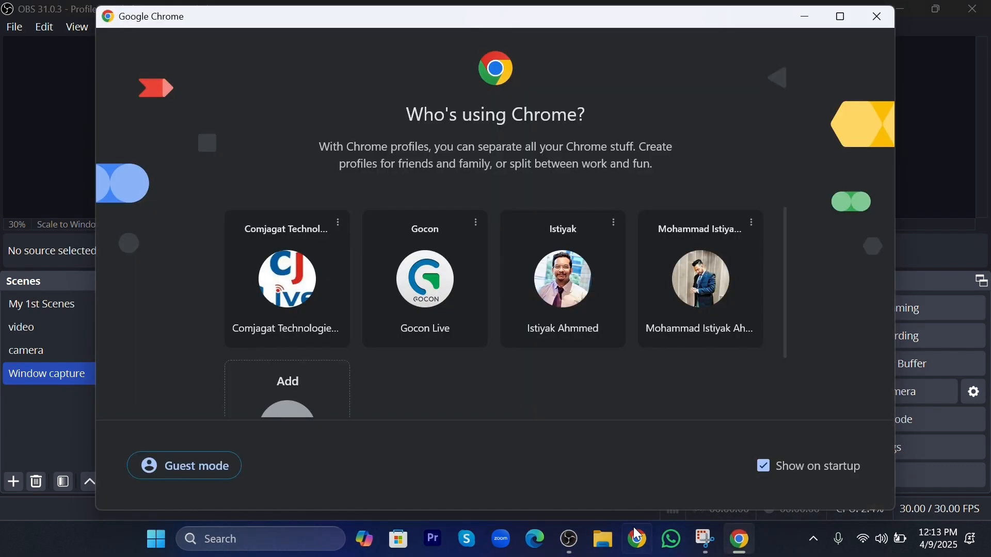
left_click(710, 332)
left_click(363, 47)
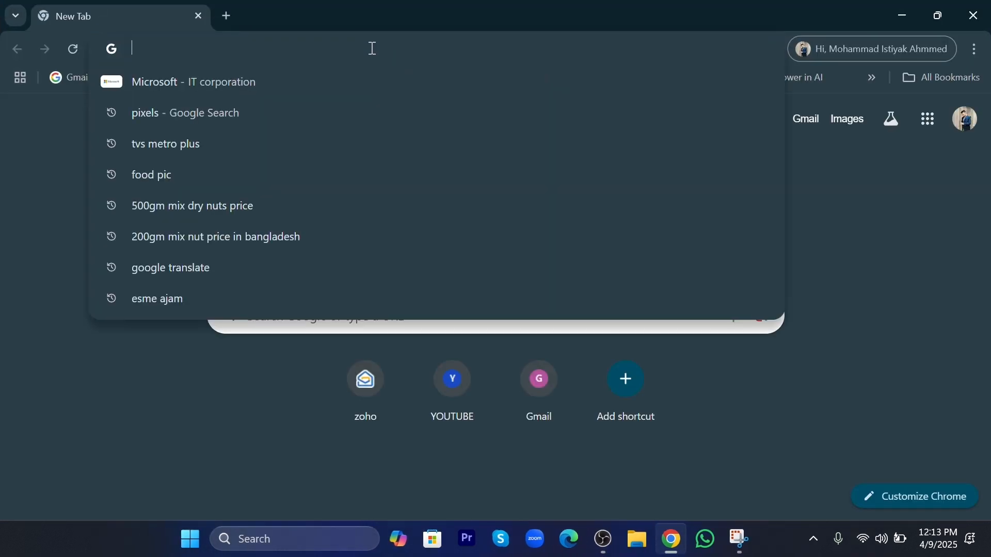
left_click(320, 80)
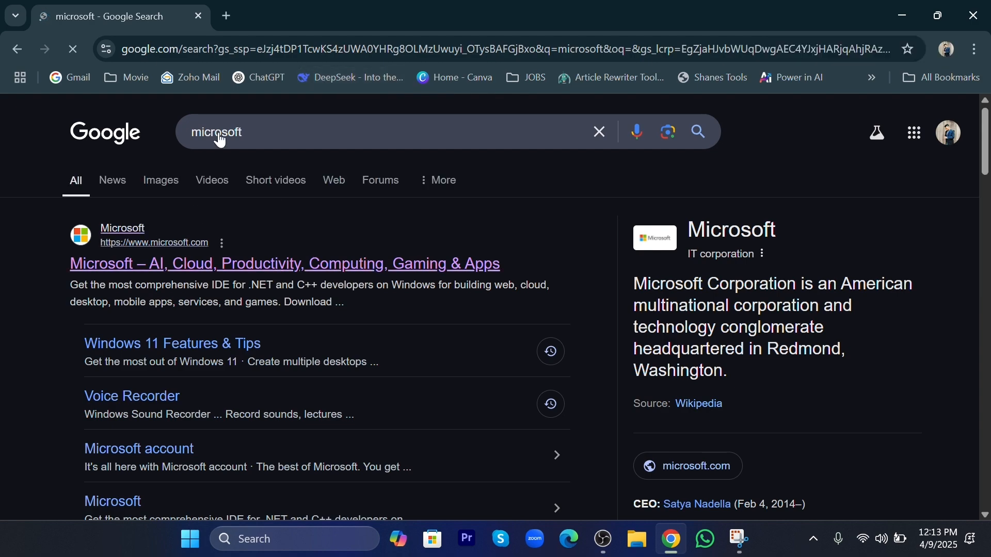
left_click(274, 264)
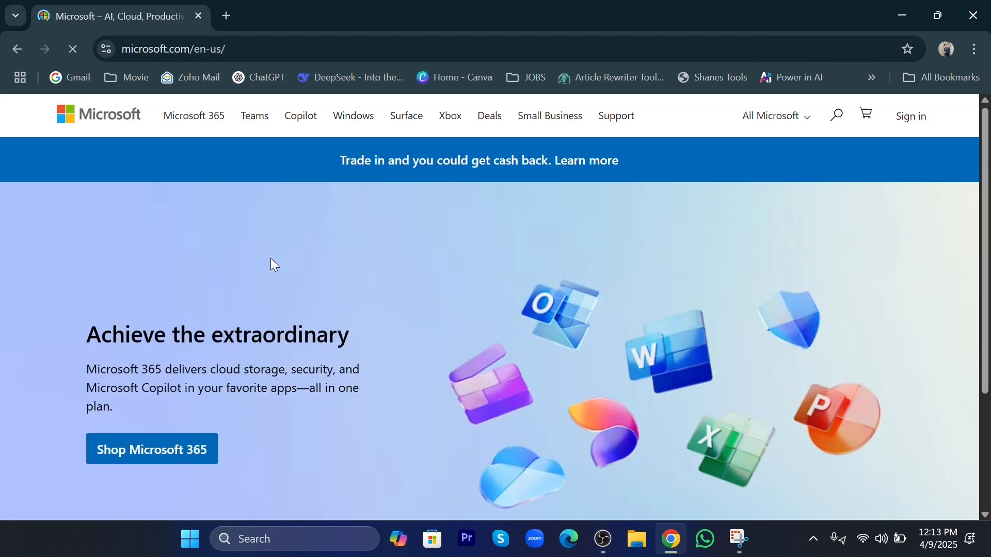
scroll(346, 272, "down", 10)
scroll(687, 322, "down", 20)
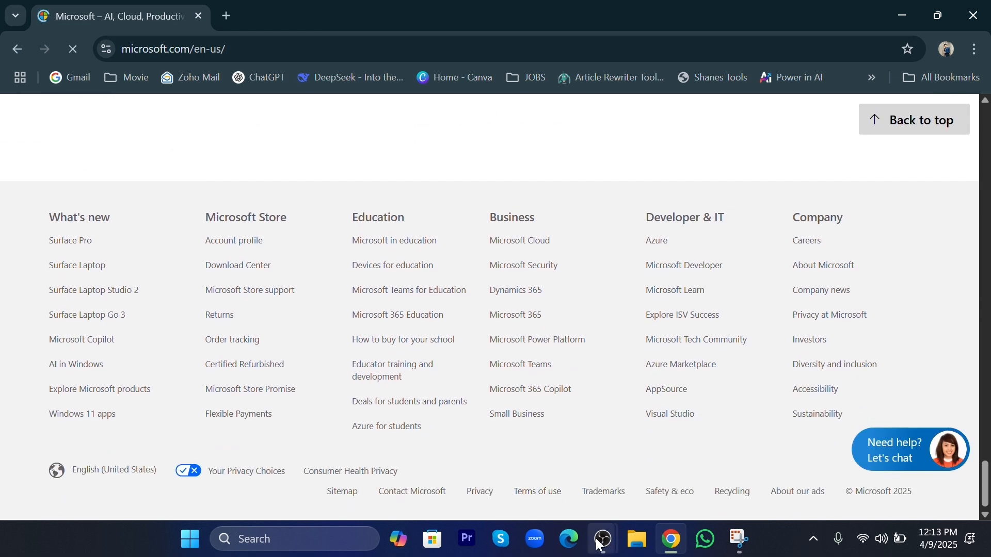
Step: Switch back to OBS Studio and set the Window Capture source to the Chrome window showing the Microsoft website
mouse_move(603, 540)
left_click(646, 466)
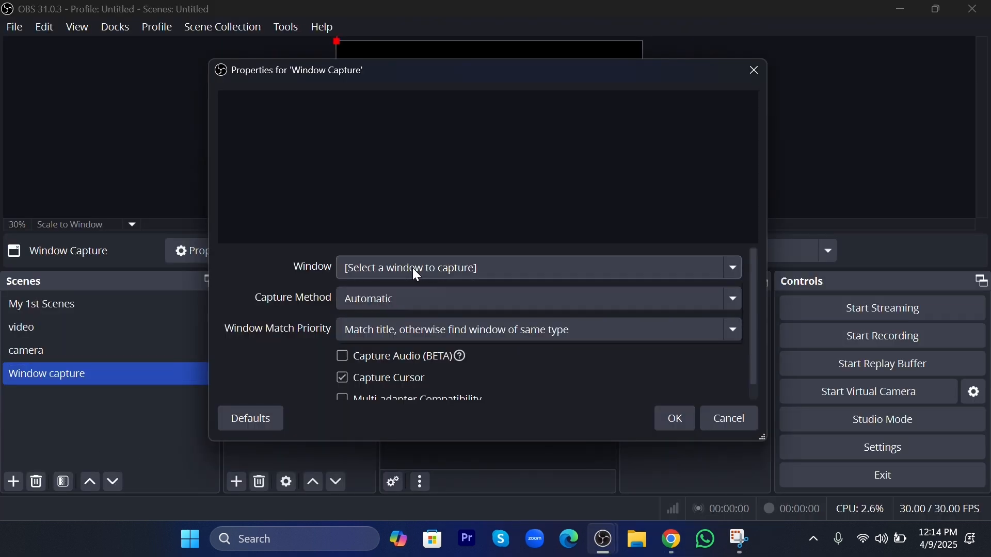
left_click(413, 268)
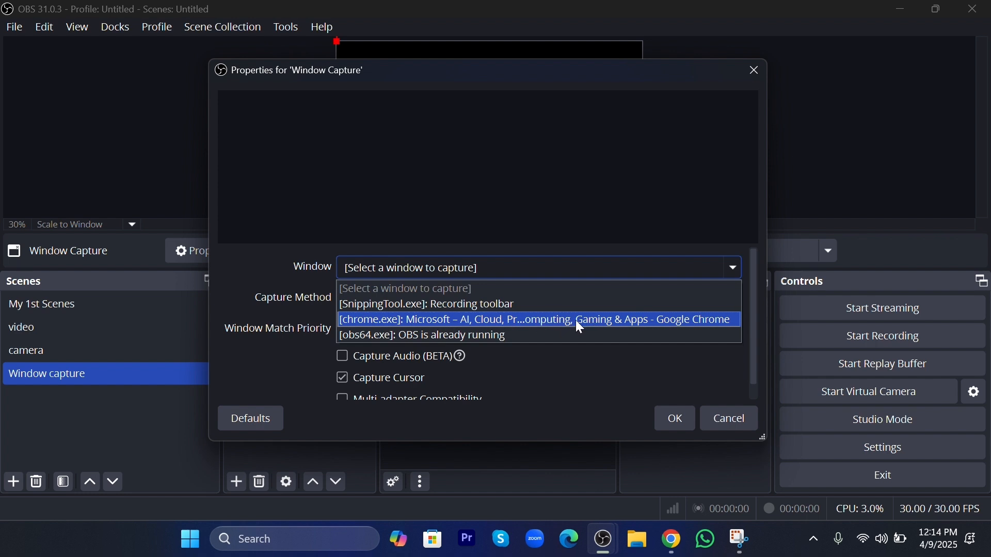
left_click(405, 320)
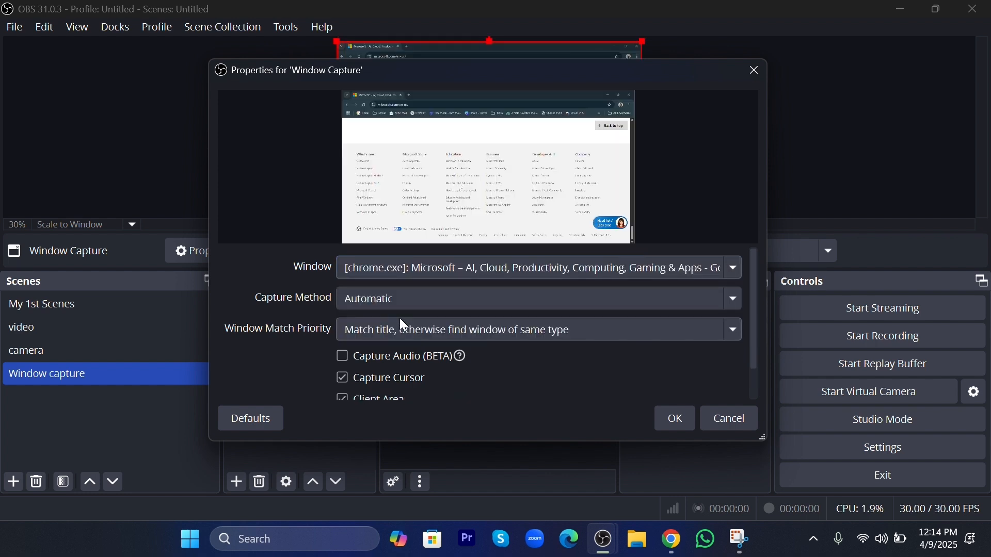
Step: Configure Window Capture with the Windows 10 (1903 and up) capture method and cursor capture off, and lock the source
left_click(386, 302)
left_click(385, 345)
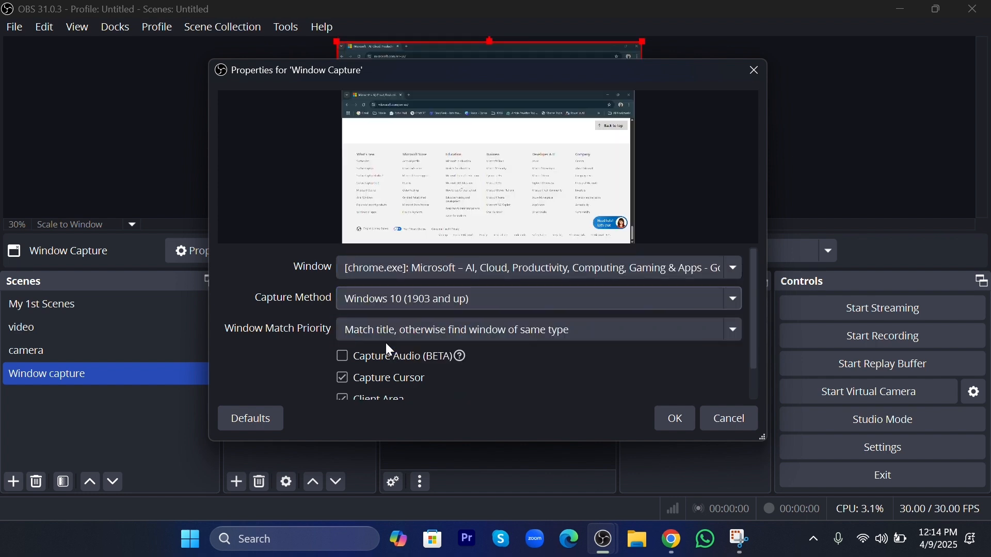
scroll(460, 364, "down", 1)
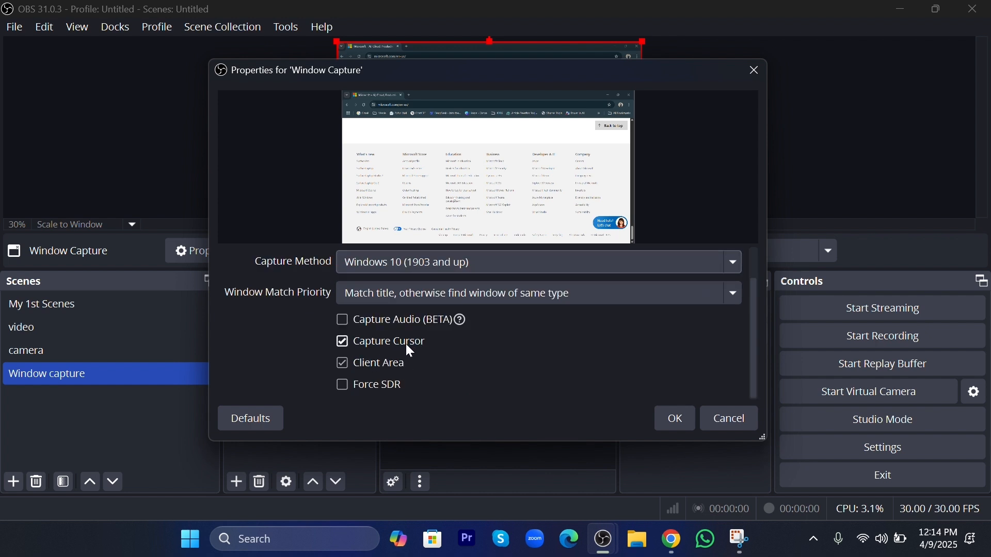
left_click(342, 345)
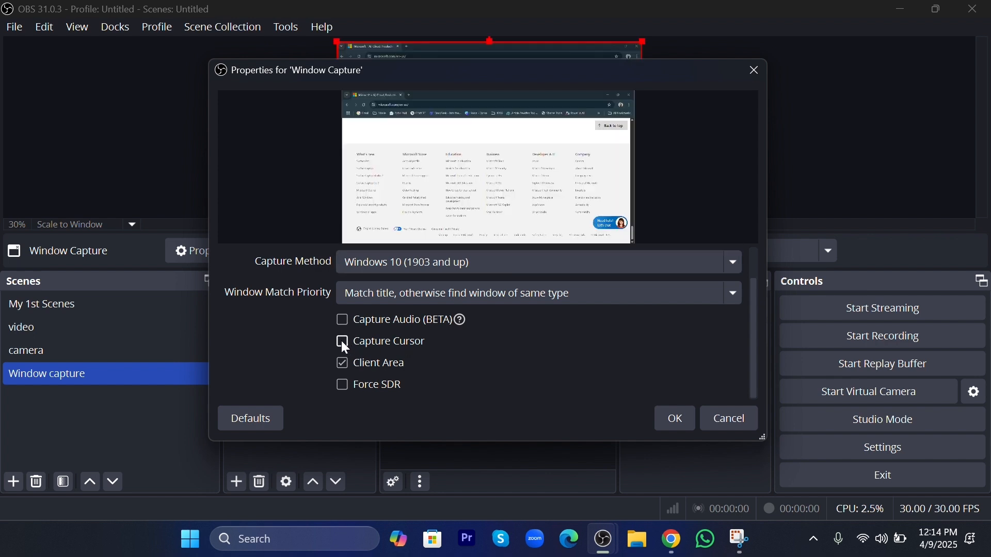
left_click(668, 412)
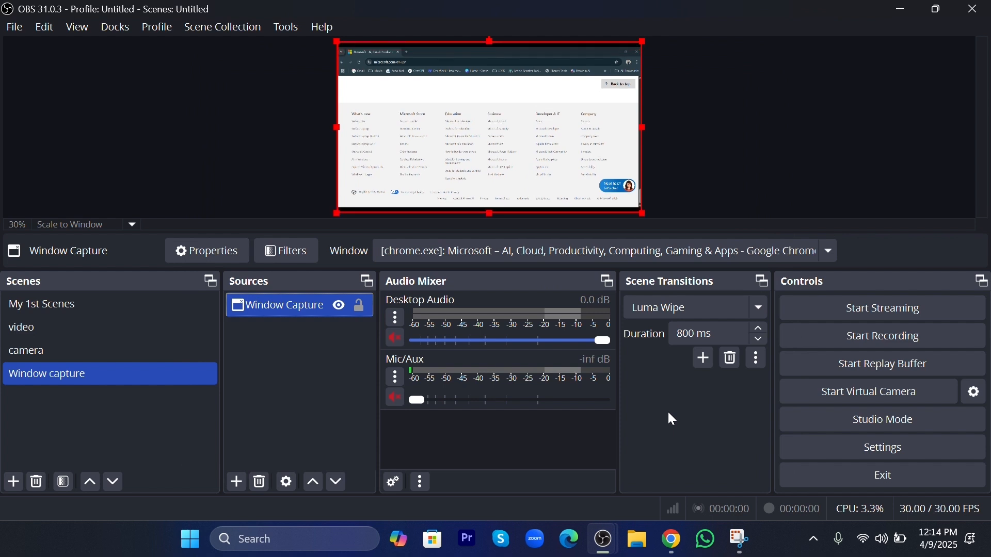
left_click(359, 307)
Step: Switch to Google Chrome, move to the Achieve the extraordinary banner on the Microsoft home page, and return to OBS Studio to check the live capture
mouse_move(671, 539)
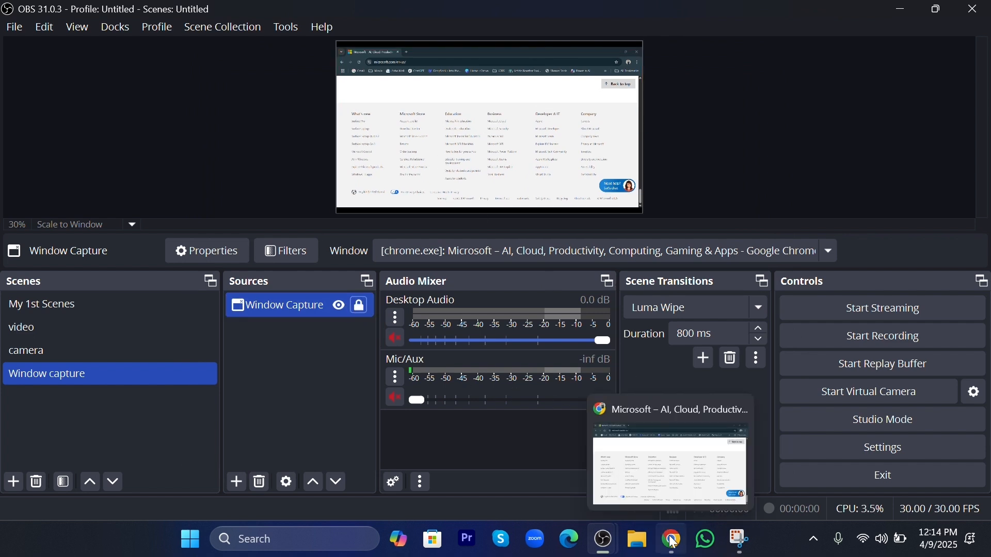
left_click(692, 415)
scroll(693, 411, "up", 10)
scroll(693, 409, "down", 1)
scroll(693, 410, "up", 15)
scroll(692, 408, "up", 10)
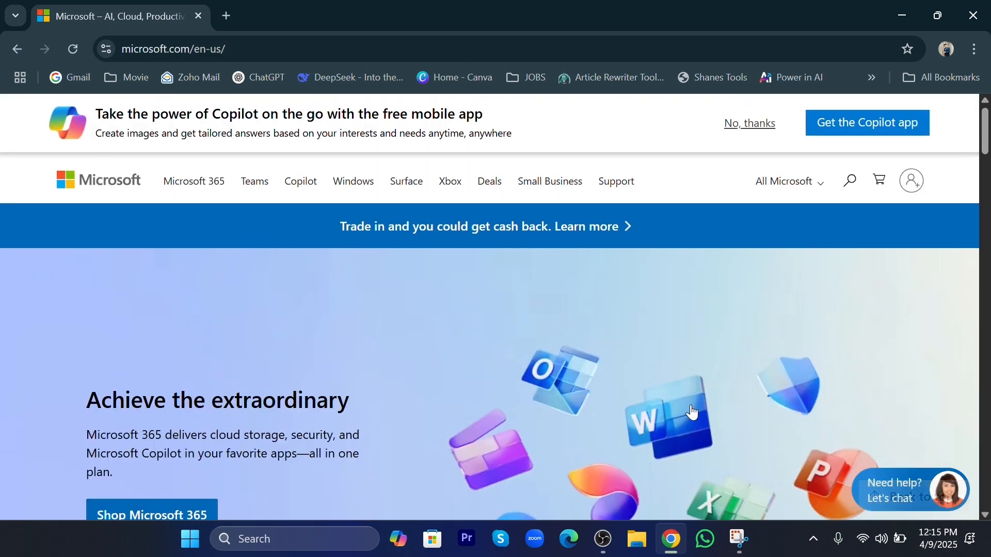
scroll(482, 271, "down", 4)
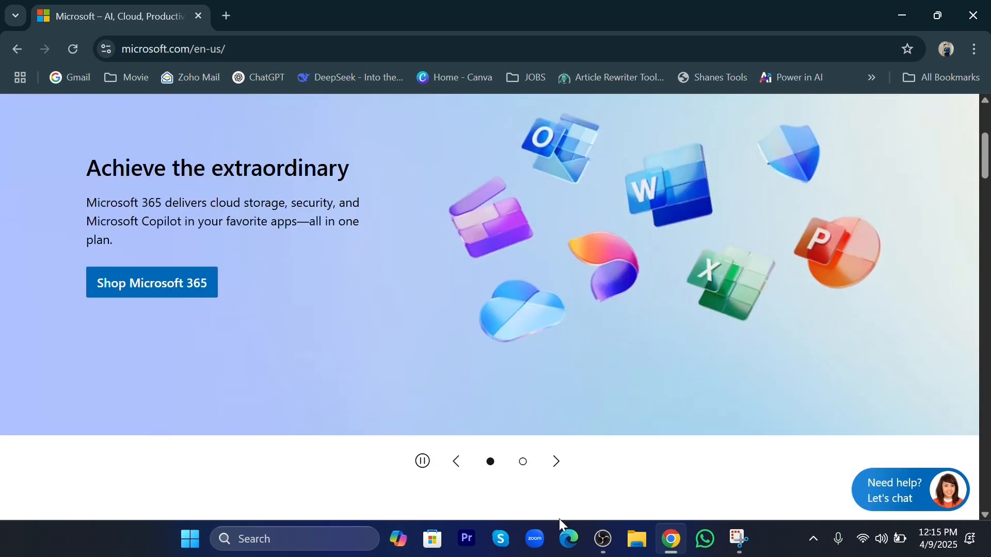
mouse_move(604, 539)
left_click(664, 460)
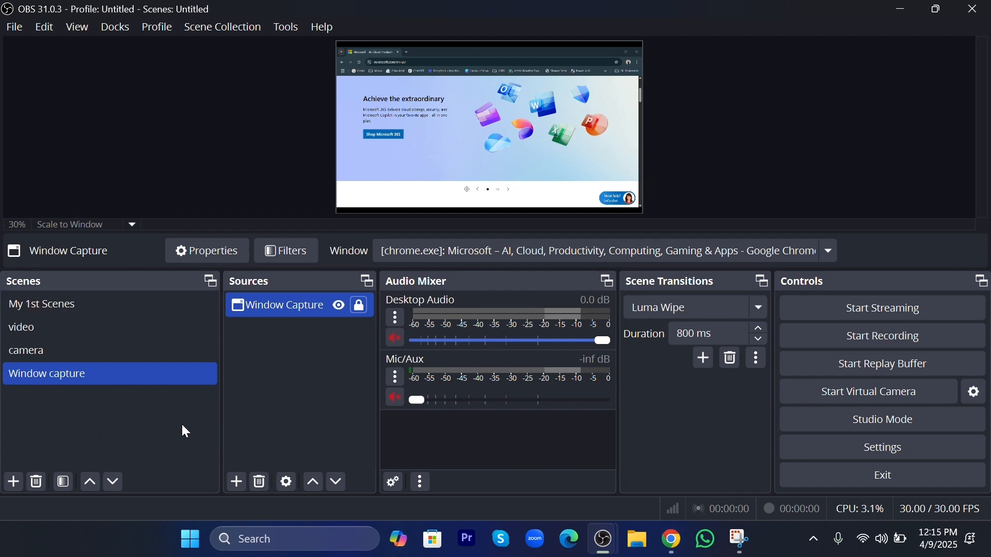
Step: Review the available source types without adding one, and make the camera scene active
left_click(237, 483)
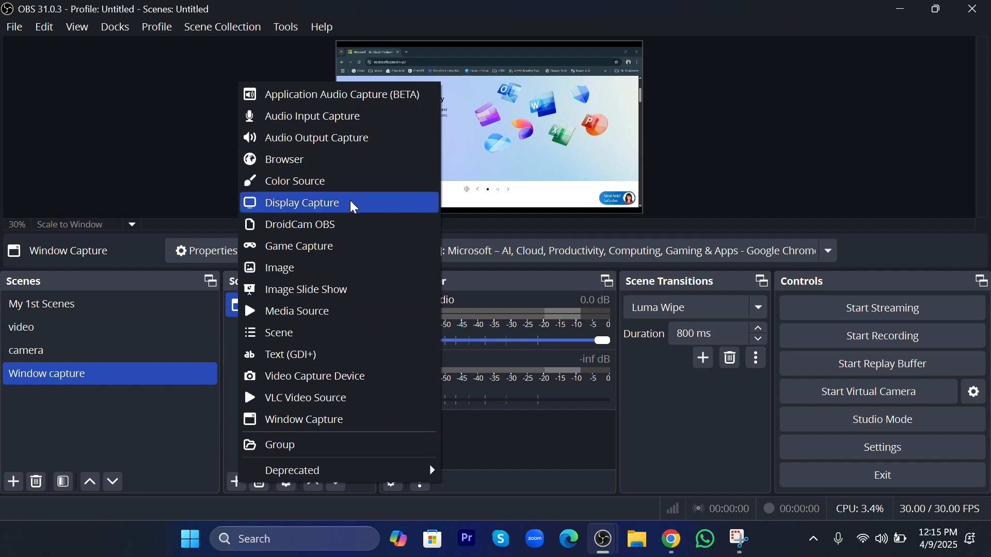
left_click(138, 124)
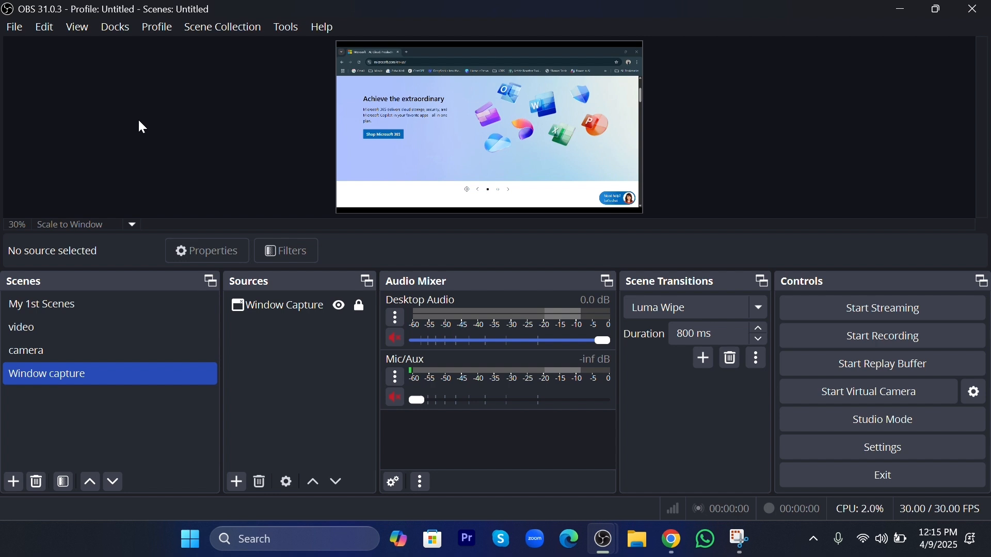
left_click(78, 352)
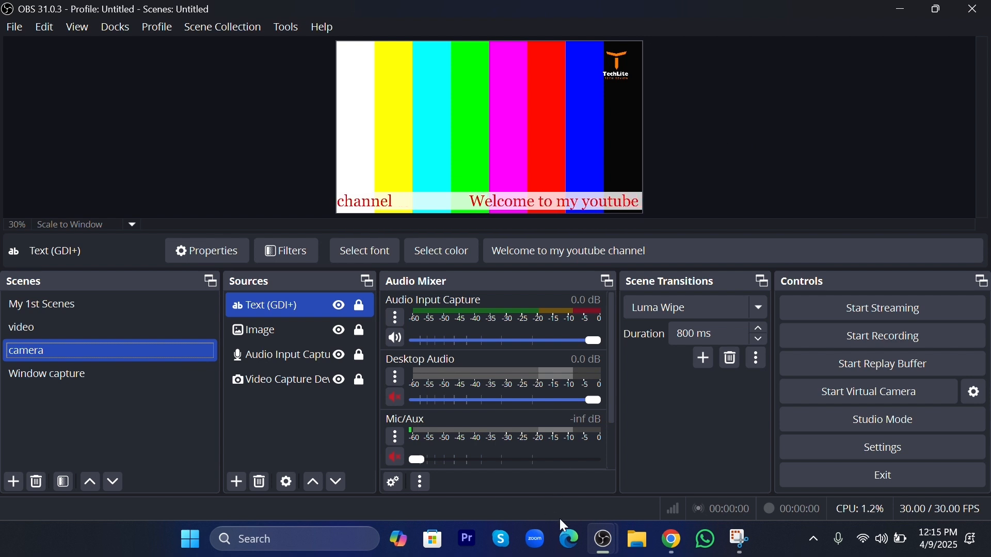
Step: Switch to Microsoft Edge, open Facebook from the fb shortcut, and start a Go live setup in Live Producer, dismissing the permission request
left_click(573, 542)
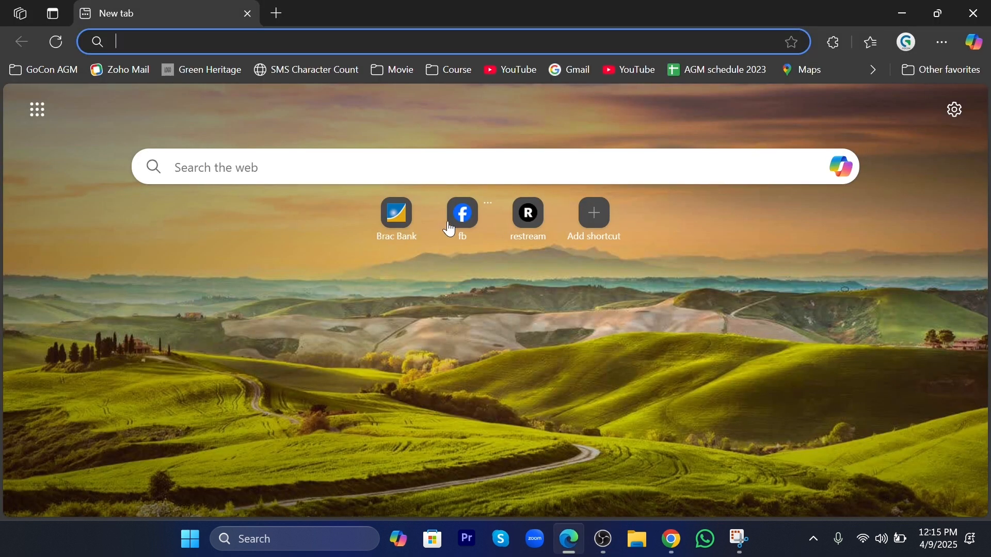
left_click(466, 222)
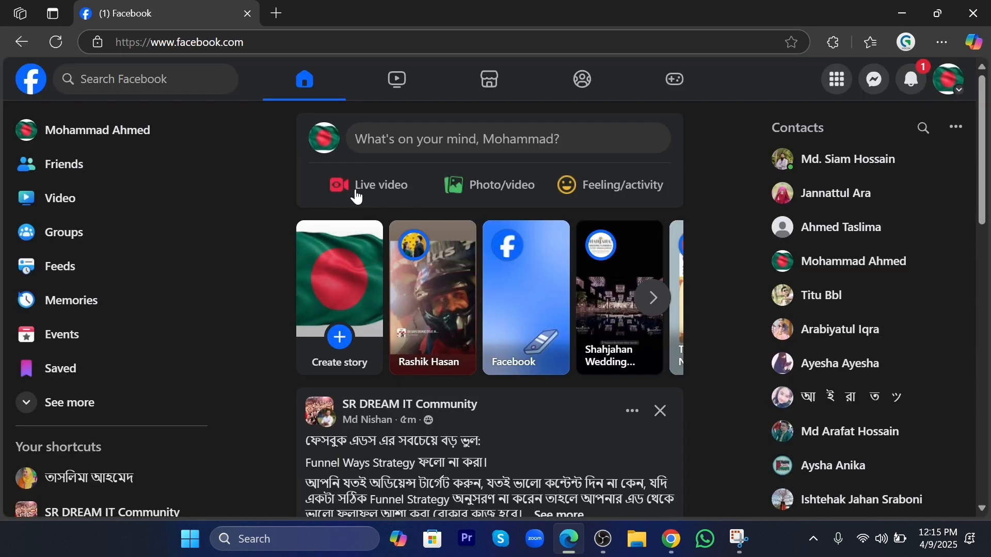
left_click(361, 190)
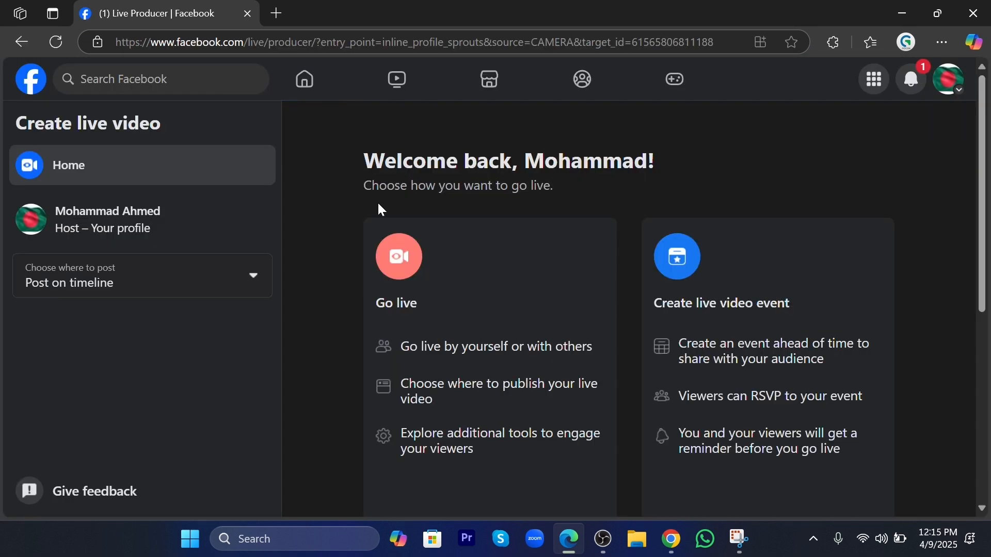
scroll(473, 267, "down", 5)
left_click(487, 297)
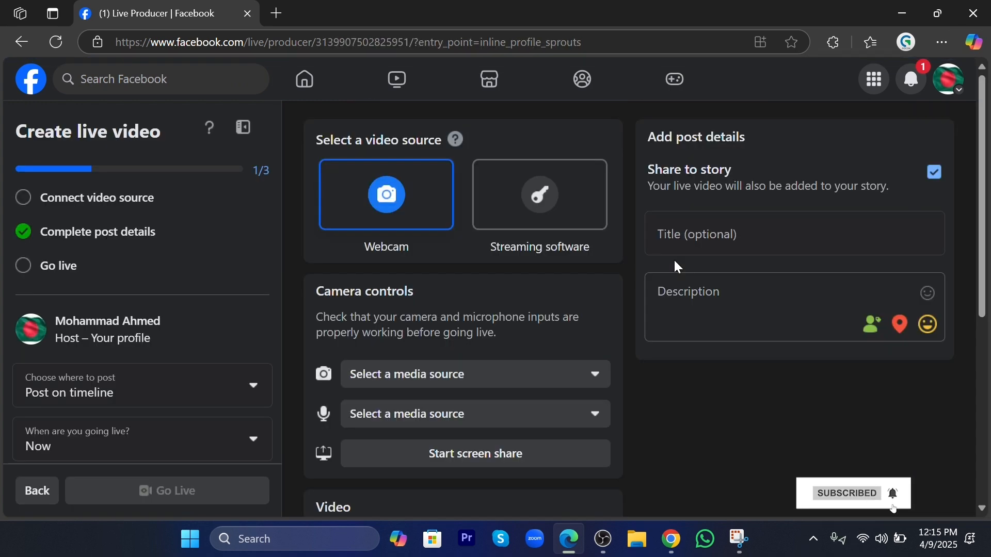
left_click(291, 75)
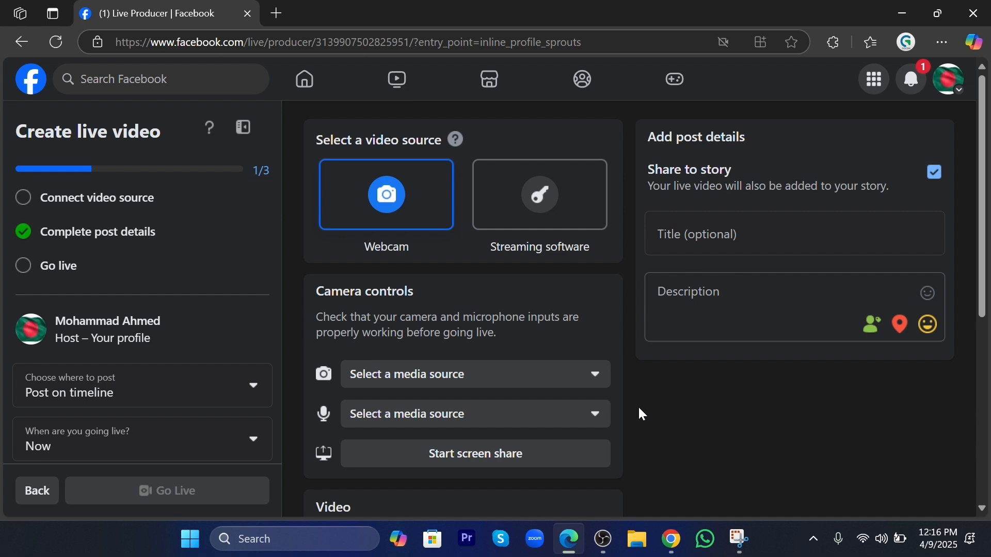
Step: Select Streaming software as the video source and enter "My 1st Live" as both the post title and description
left_click(590, 212)
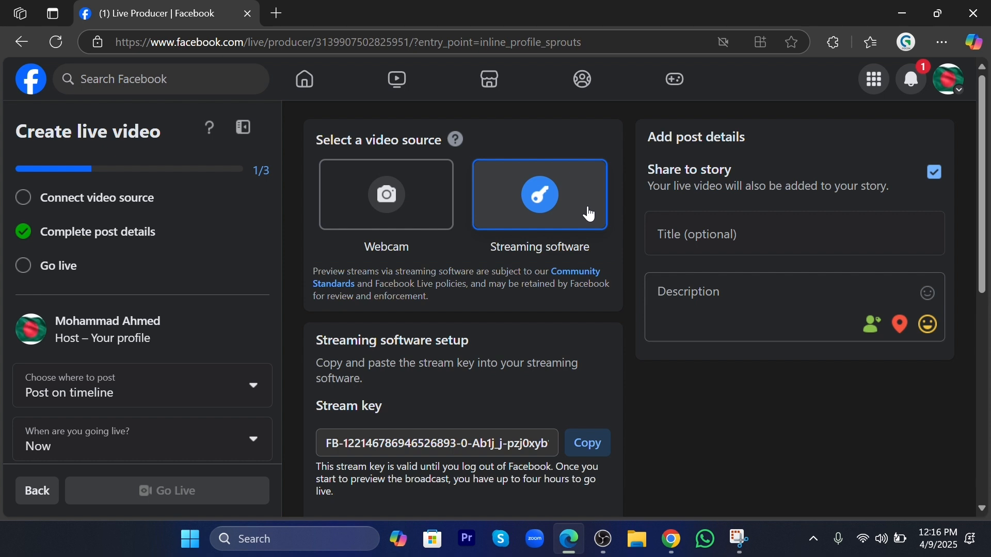
scroll(590, 245, "down", 2)
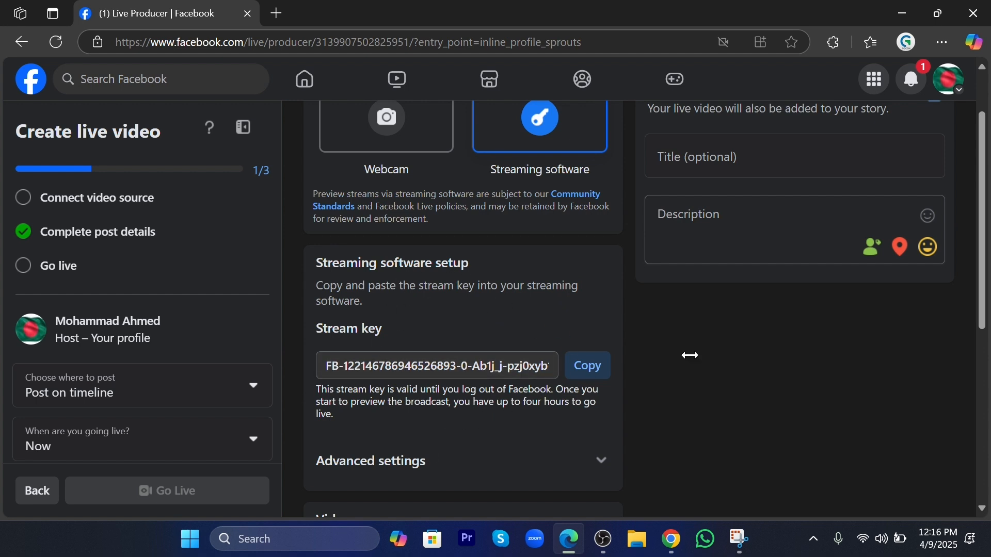
scroll(690, 356, "up", 2)
left_click(757, 242)
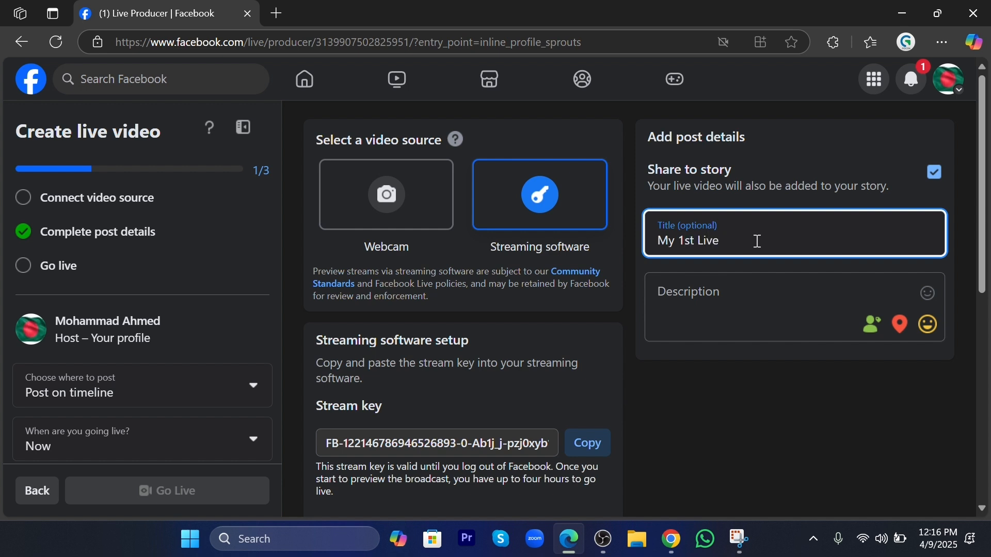
key("ctrl+a")
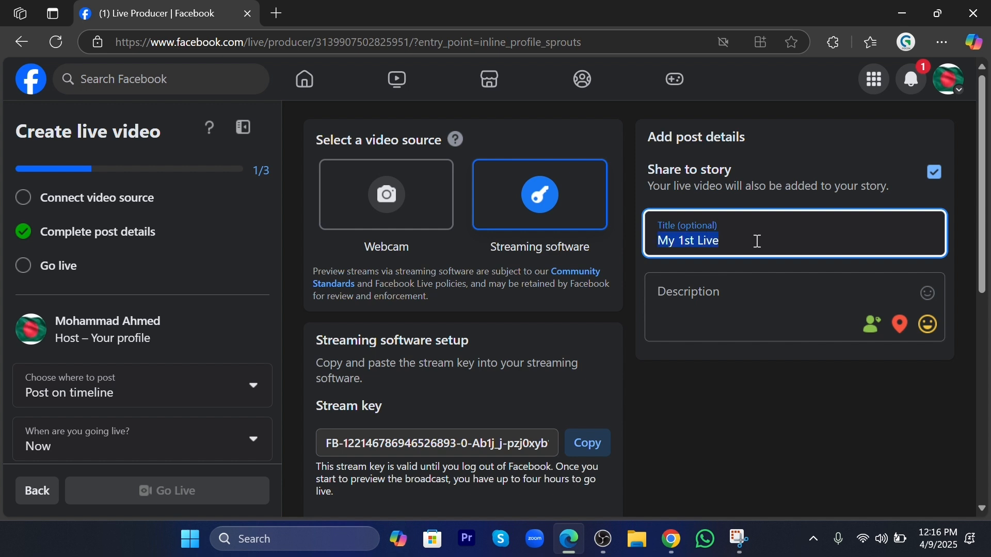
left_click(806, 290)
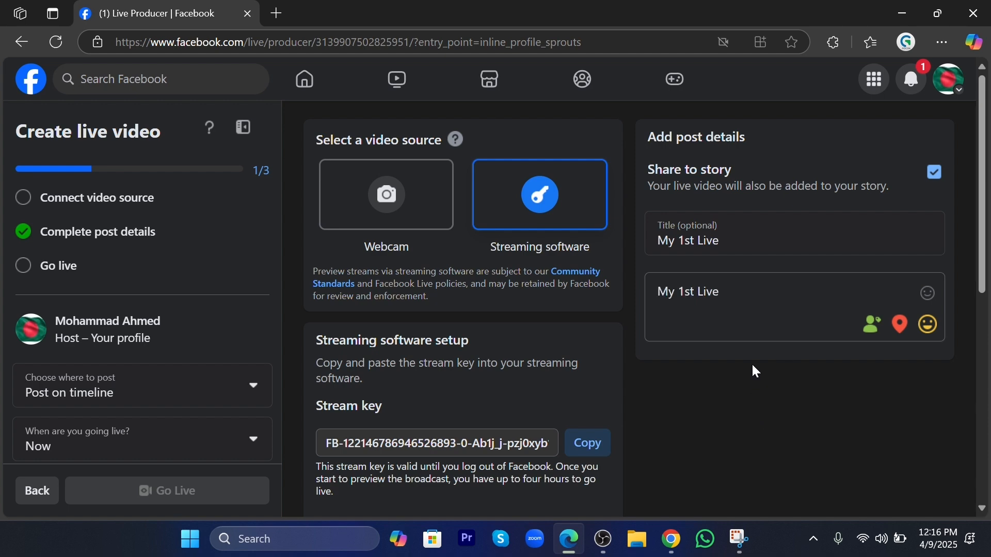
Step: Copy the stream key from the streaming software setup
scroll(720, 368, "down", 3)
scroll(715, 369, "up", 3)
scroll(710, 370, "down", 3)
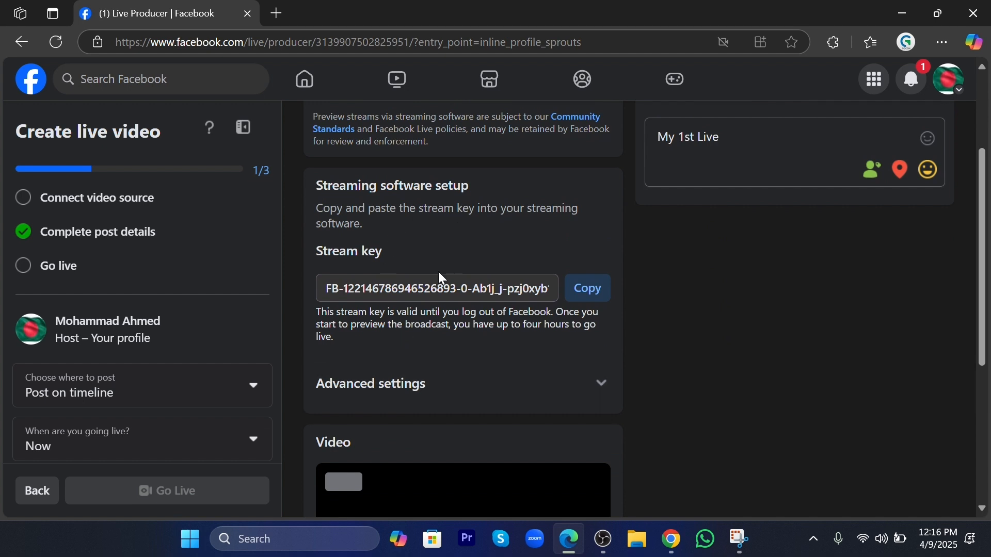
left_click(602, 291)
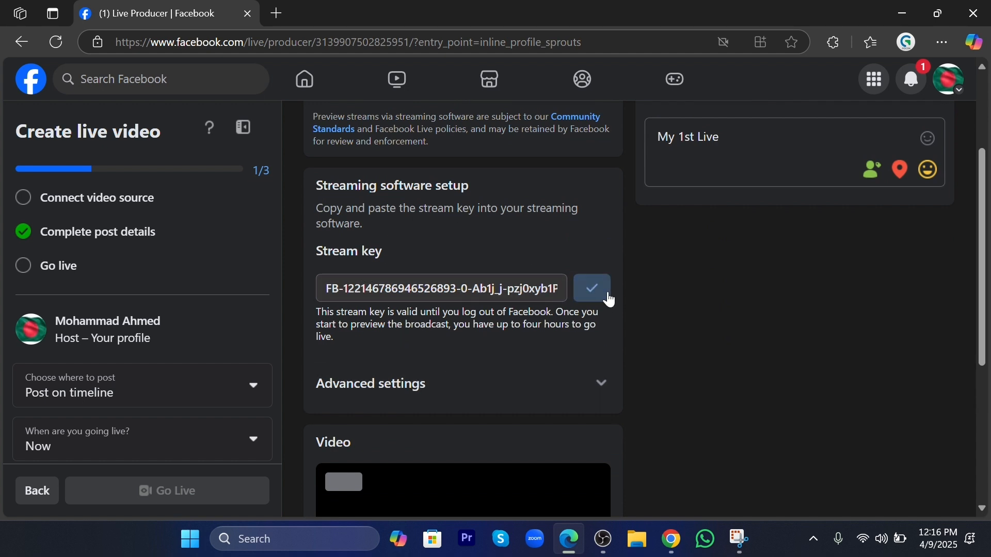
Step: Switch to OBS Studio and choose Facebook Live as the service in the Stream settings
mouse_move(603, 544)
left_click(654, 480)
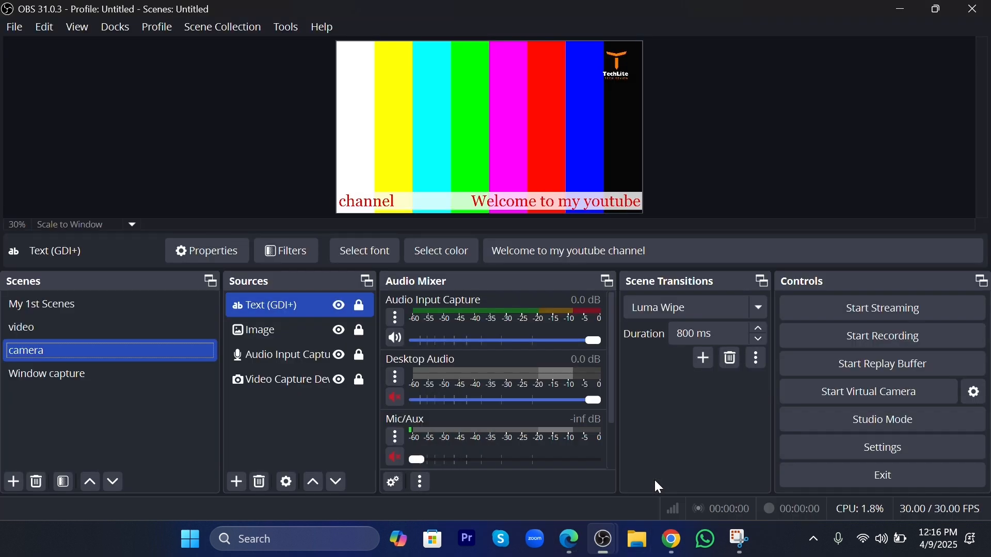
left_click(874, 444)
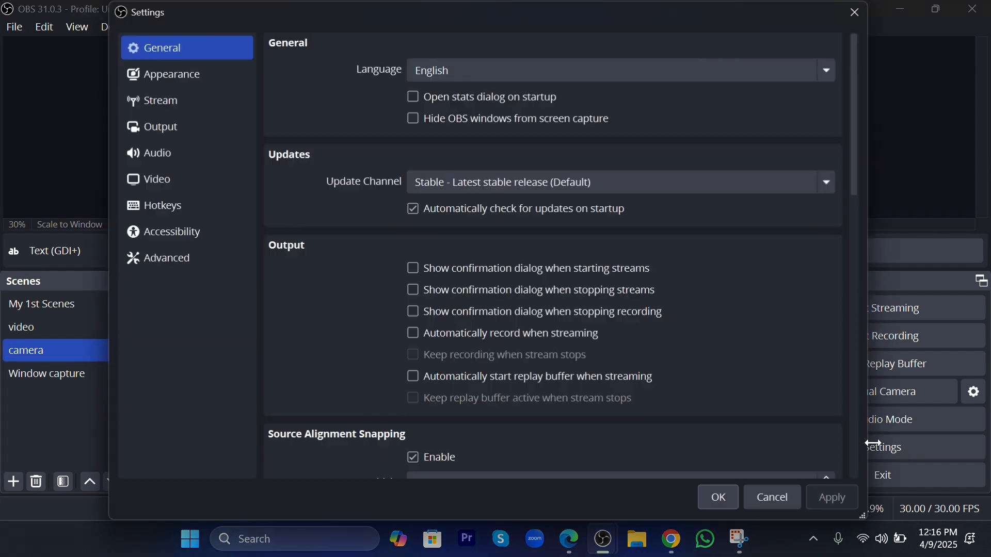
left_click(195, 104)
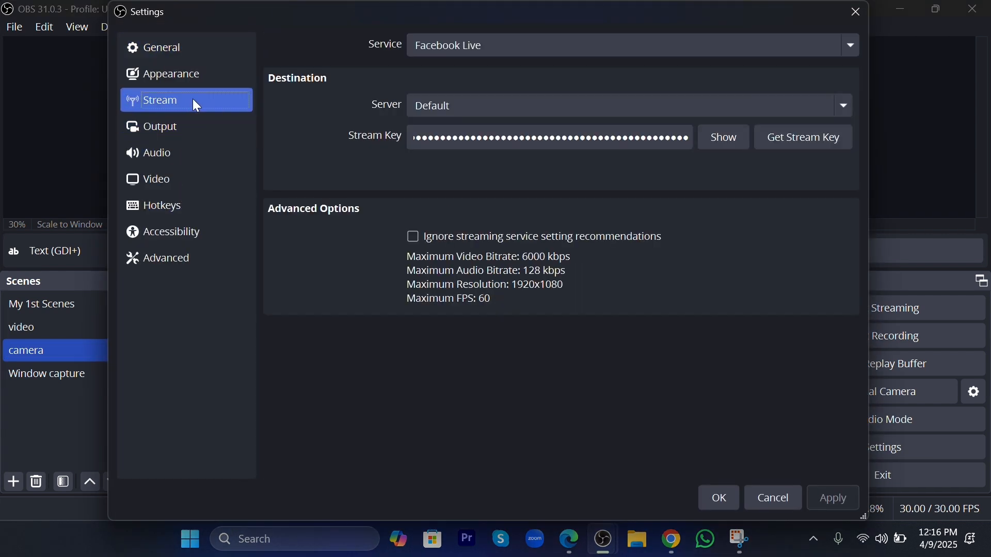
left_click(744, 45)
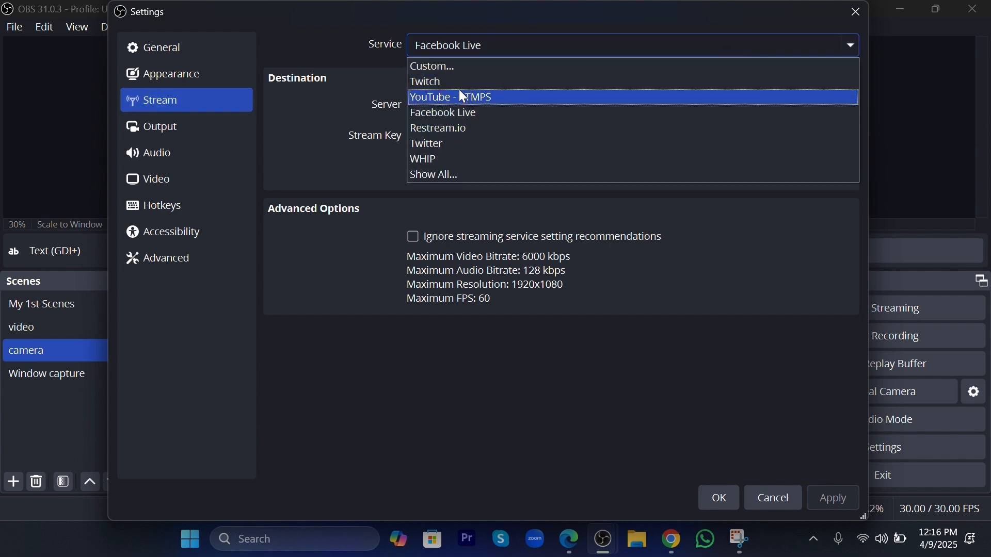
left_click(494, 121)
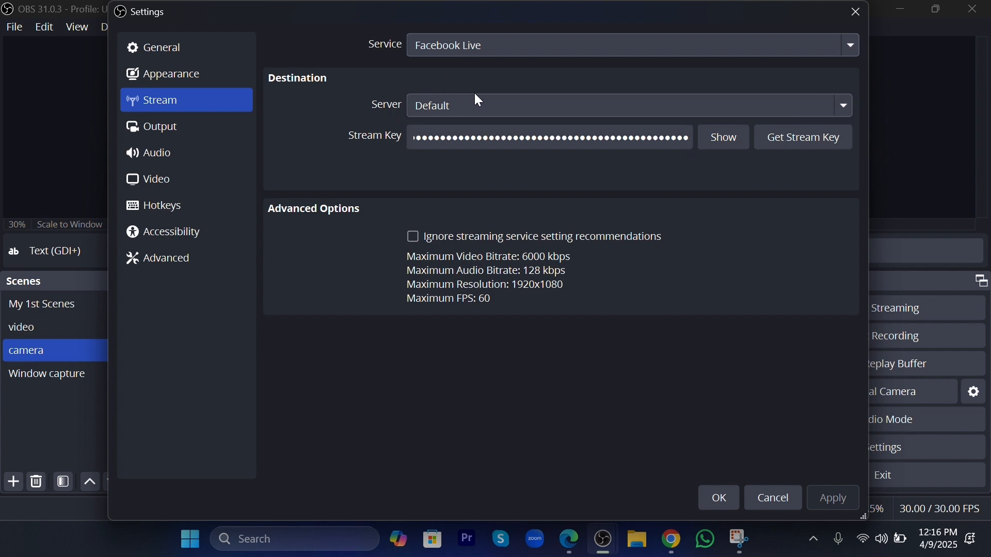
Step: Replace the stream key with the copied Facebook key, apply the change and close the settings
double_click(498, 139)
key("BackSpace")
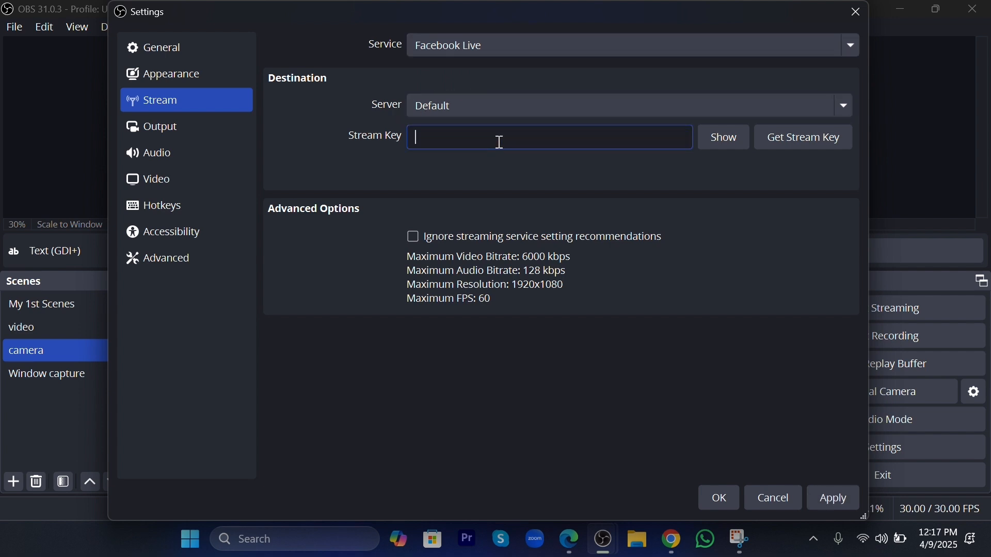
key("ctrl+v")
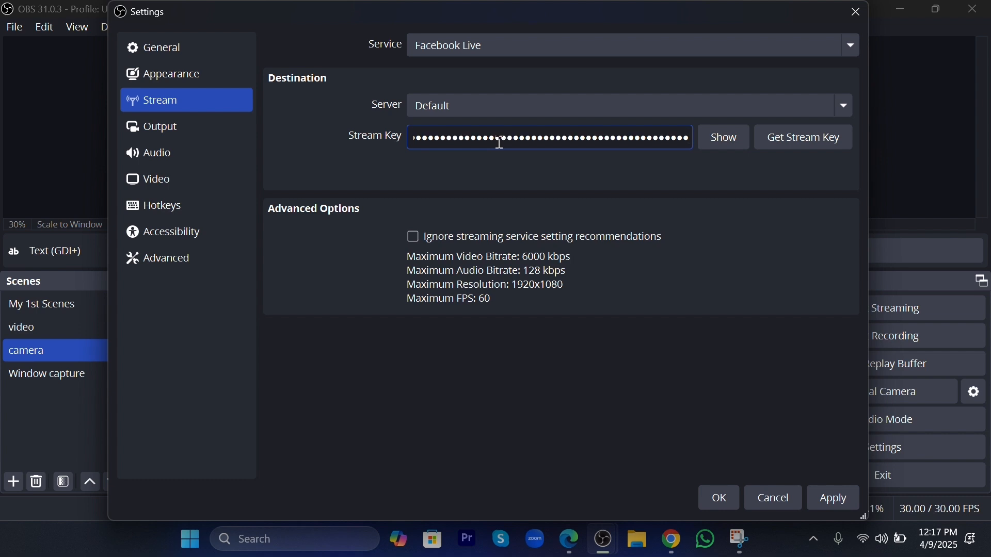
left_click(833, 498)
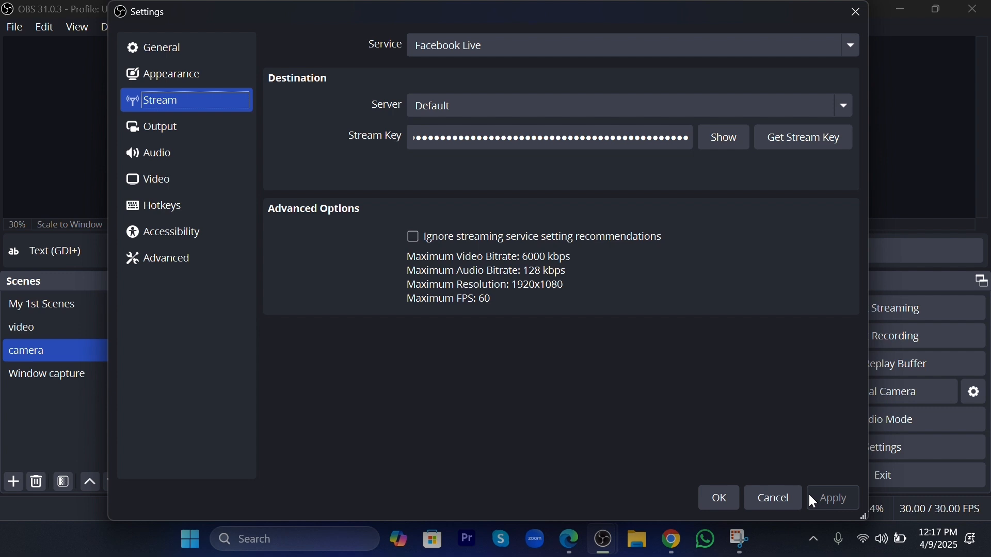
left_click(719, 498)
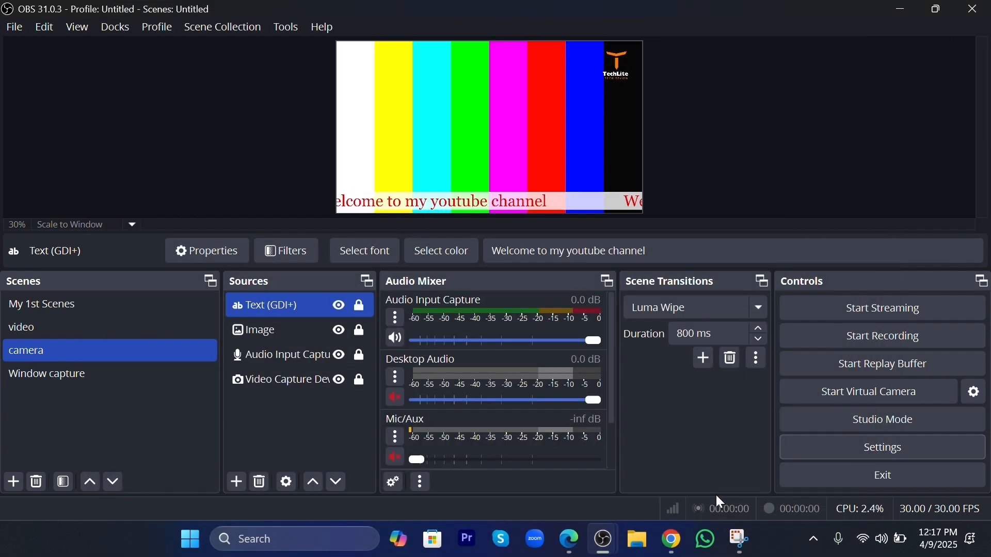
Step: Start streaming and switch to Microsoft Edge to check the incoming video preview and post details in Live Producer
left_click(875, 312)
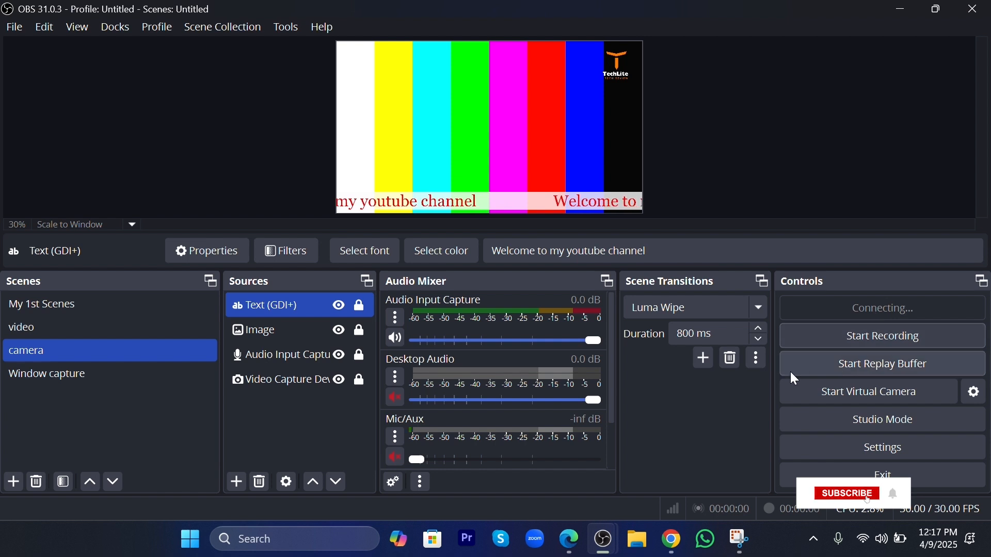
left_click(578, 538)
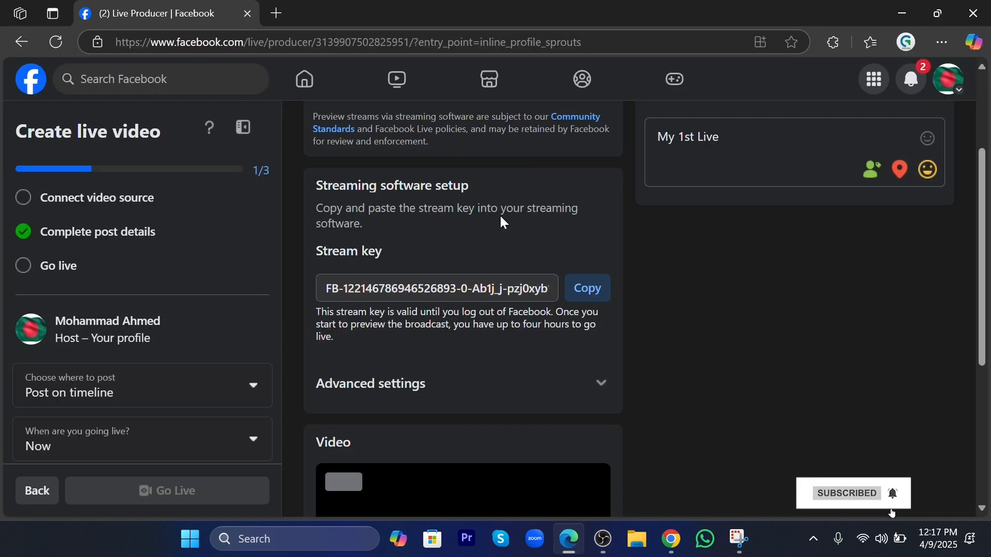
scroll(663, 322, "down", 5)
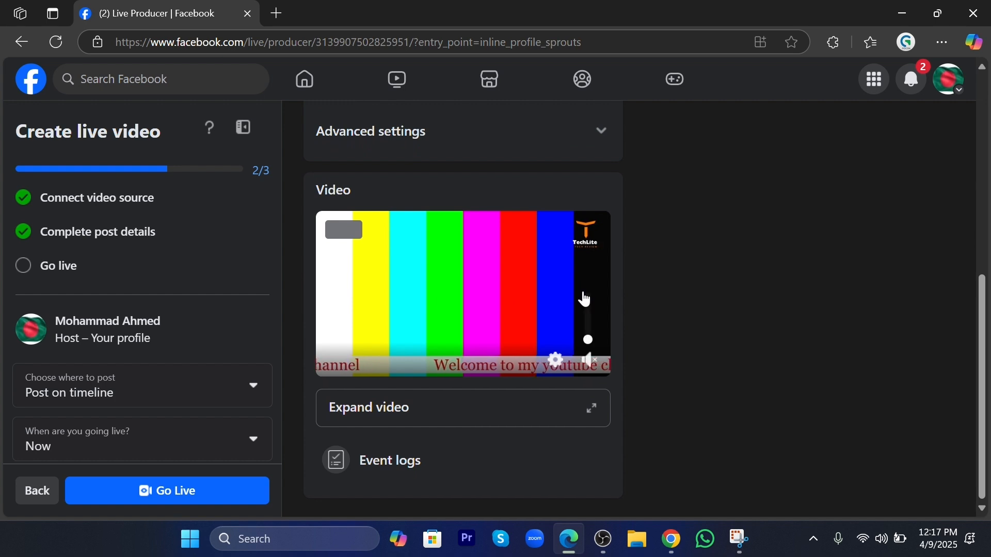
scroll(582, 296, "up", 7)
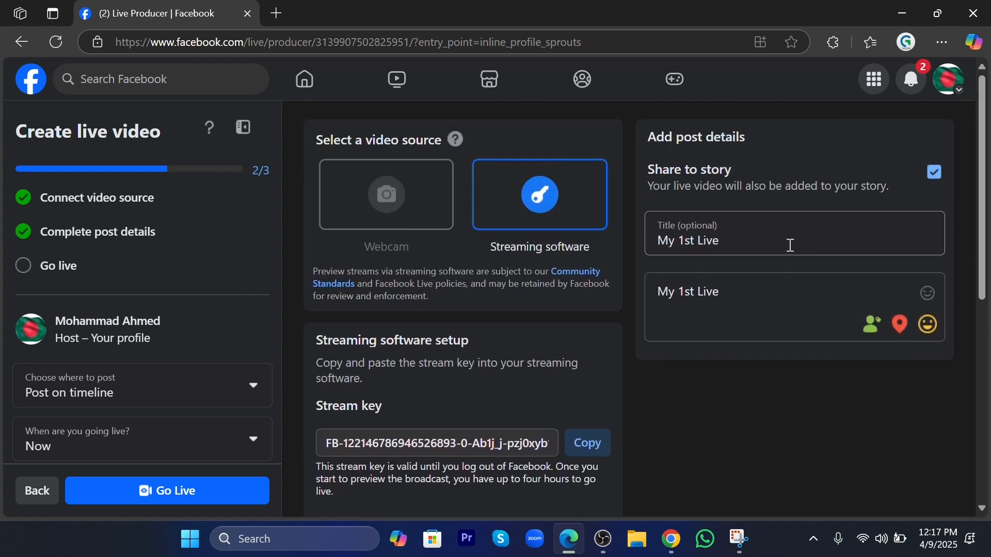
scroll(763, 320, "down", 2)
scroll(761, 319, "down", 6)
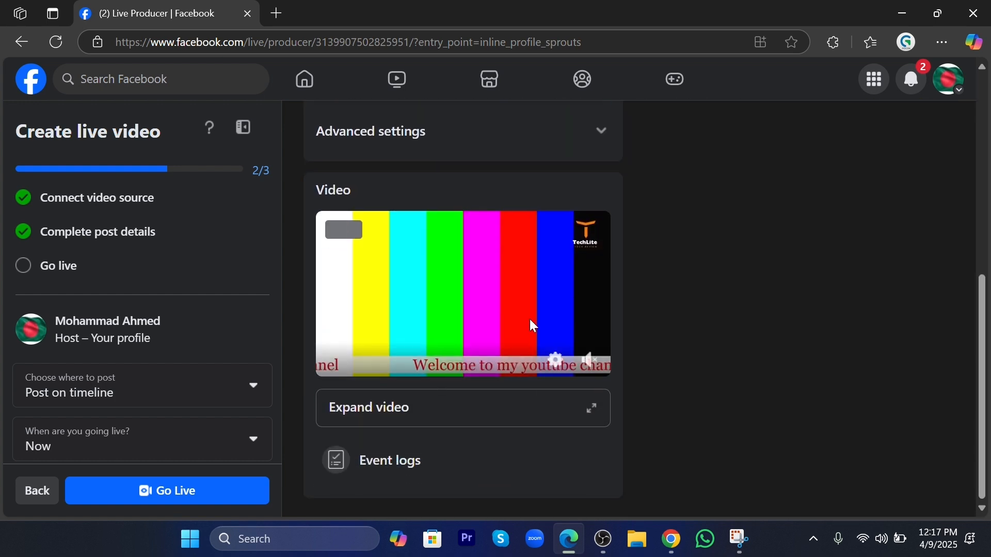
Step: Return to OBS Studio and switch the stream to the video scene
left_click(603, 537)
left_click(668, 469)
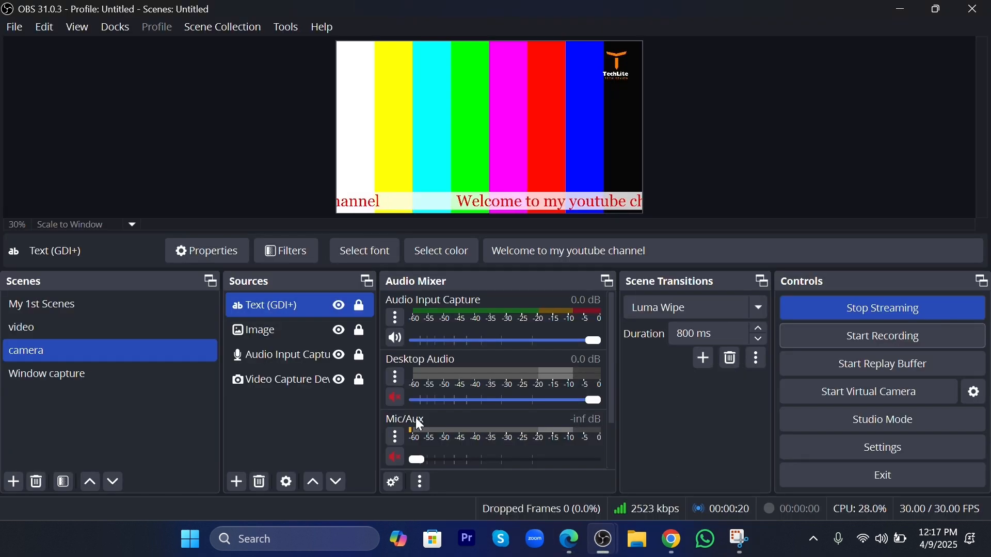
left_click(70, 329)
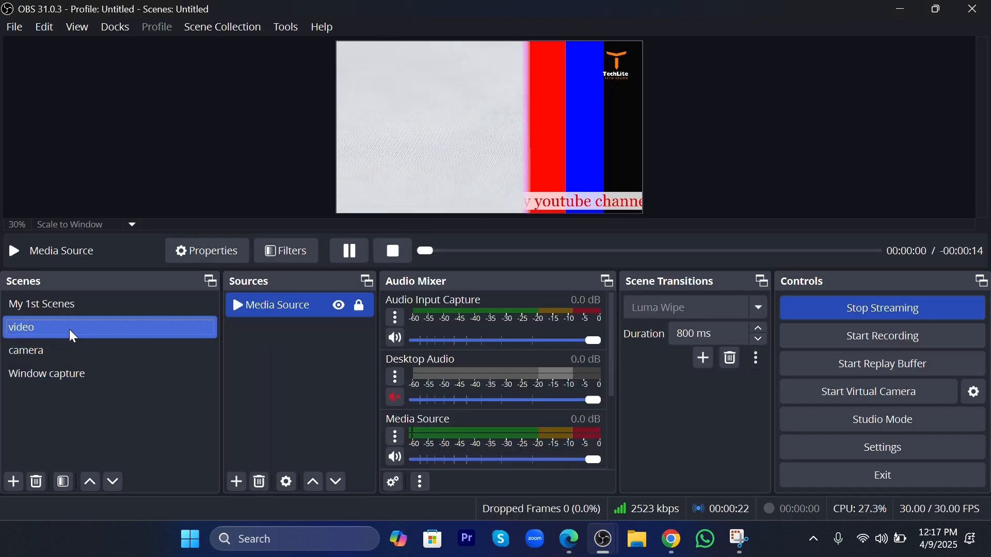
Step: Check the video scene's preview in Live Producer in Microsoft Edge, and return to OBS Studio to switch the stream to the camera scene
mouse_move(584, 548)
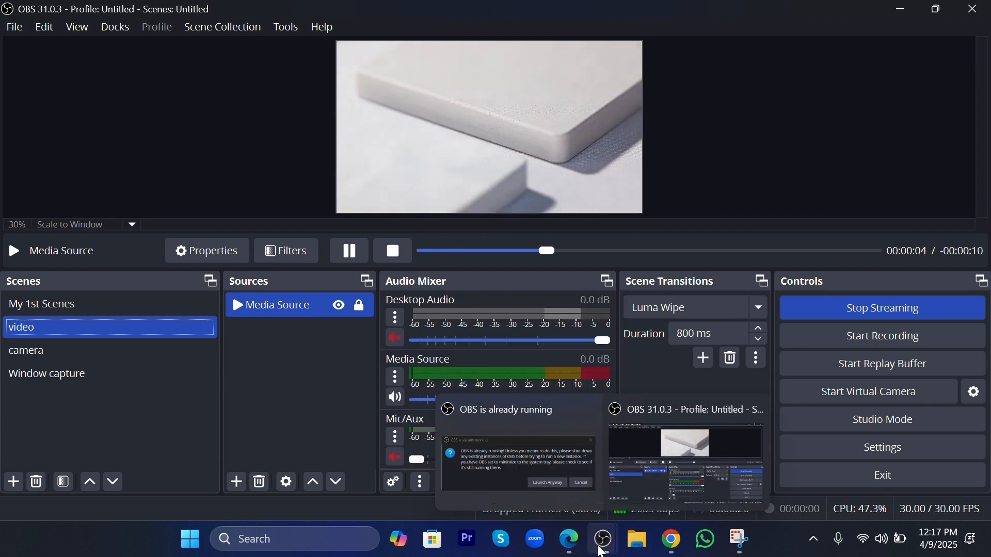
left_click(570, 552)
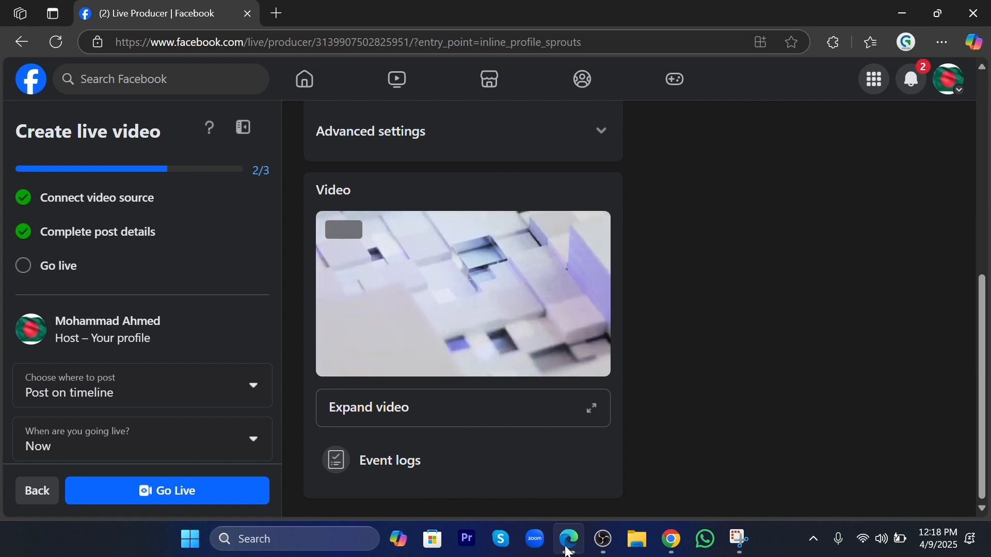
mouse_move(604, 540)
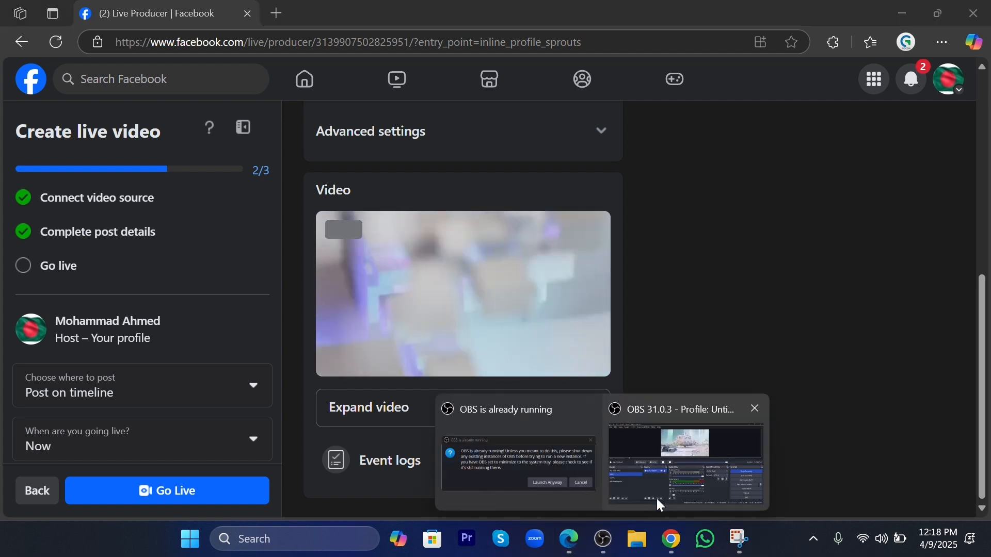
left_click(683, 488)
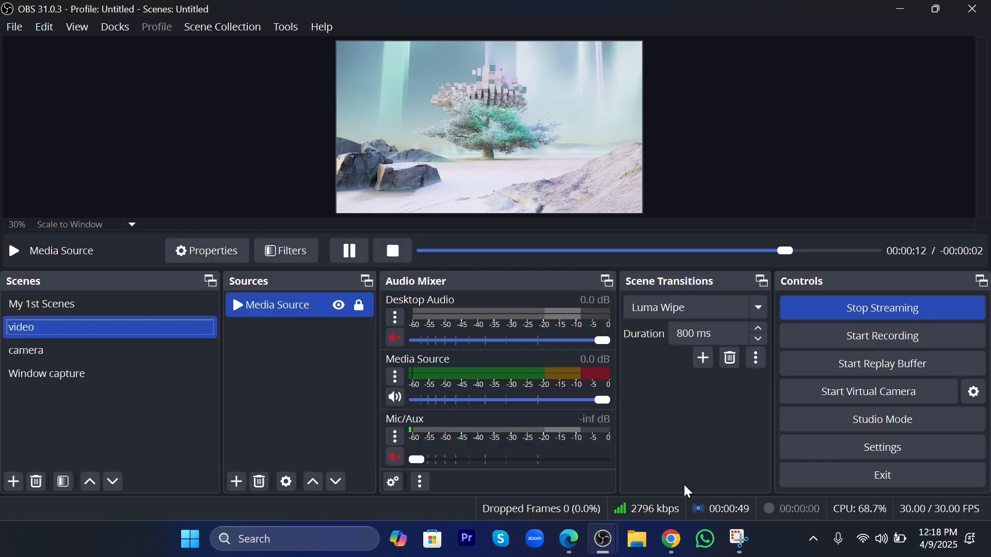
left_click(73, 356)
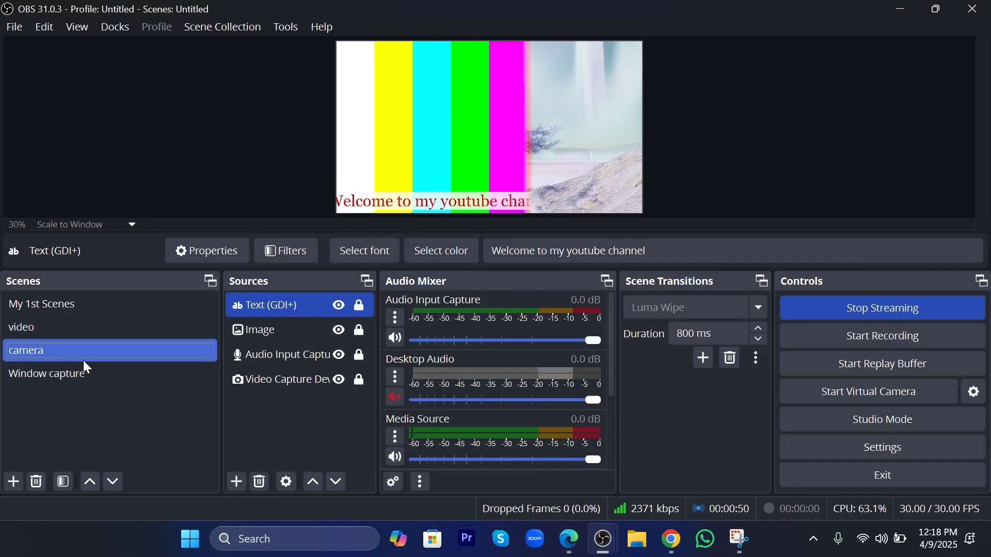
Step: Switch to Microsoft Edge and check how the camera scene with its scrolling text and logo appears in Live Producer
left_click(578, 546)
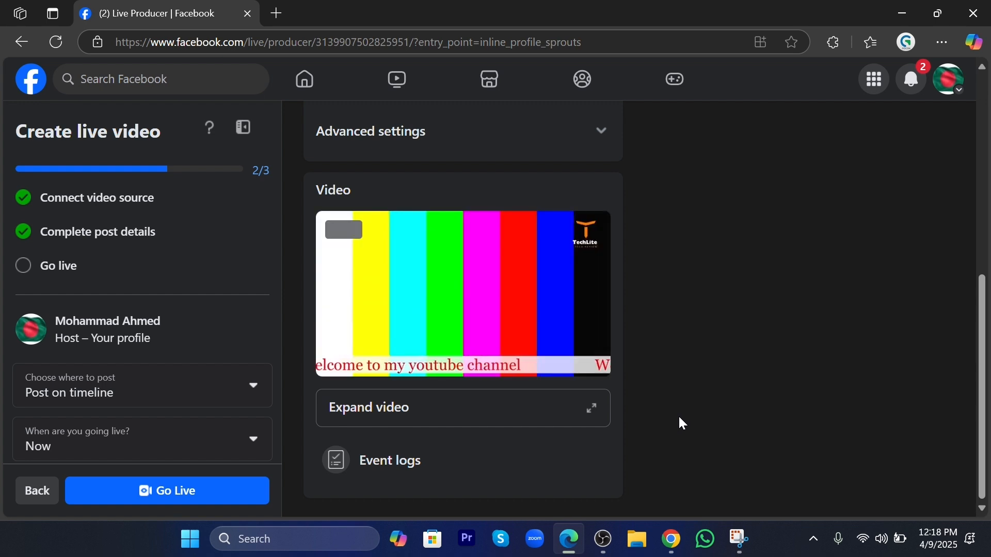
scroll(678, 417, "up", 4)
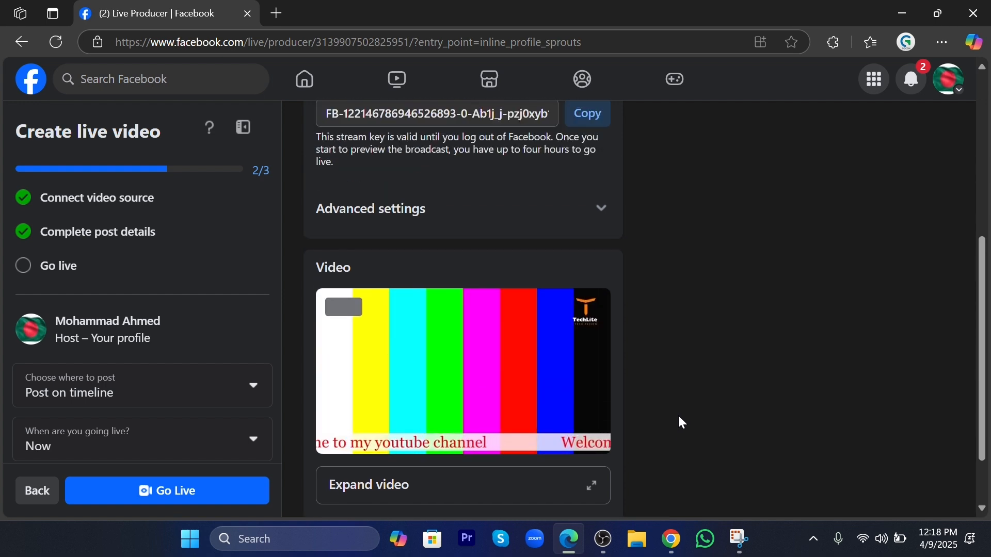
scroll(678, 417, "down", 4)
Step: Return to OBS Studio and switch the stream through the video scene to My 1st Scenes
mouse_move(604, 539)
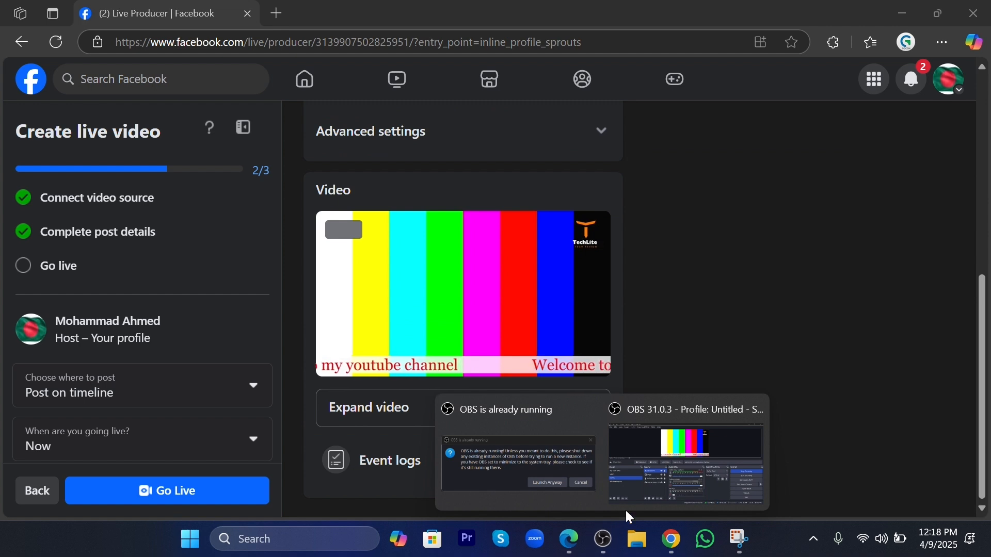
left_click(625, 509)
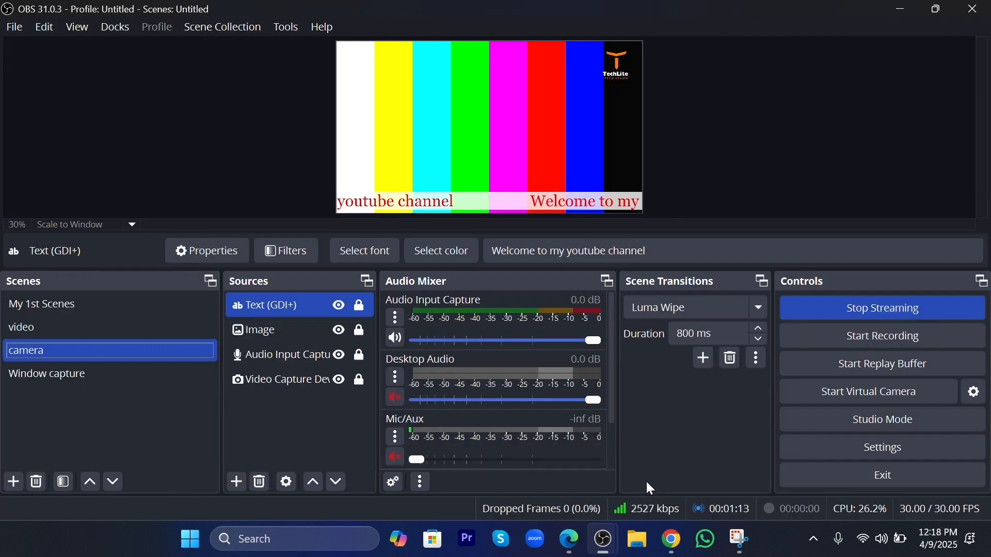
left_click(31, 329)
left_click(86, 309)
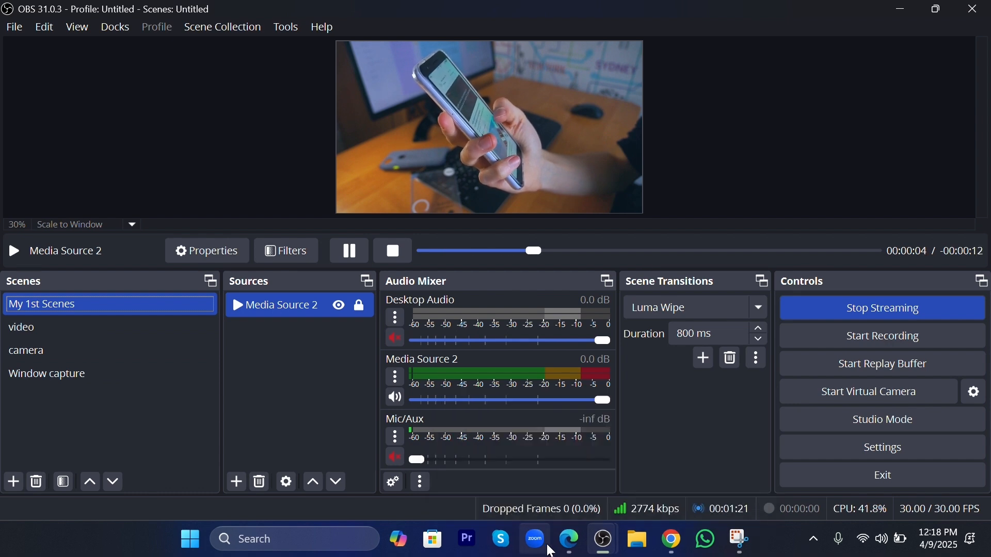
Step: Switch to Microsoft Edge and look over the Live Producer page and its incoming video preview after the change to My 1st Scenes
left_click(570, 540)
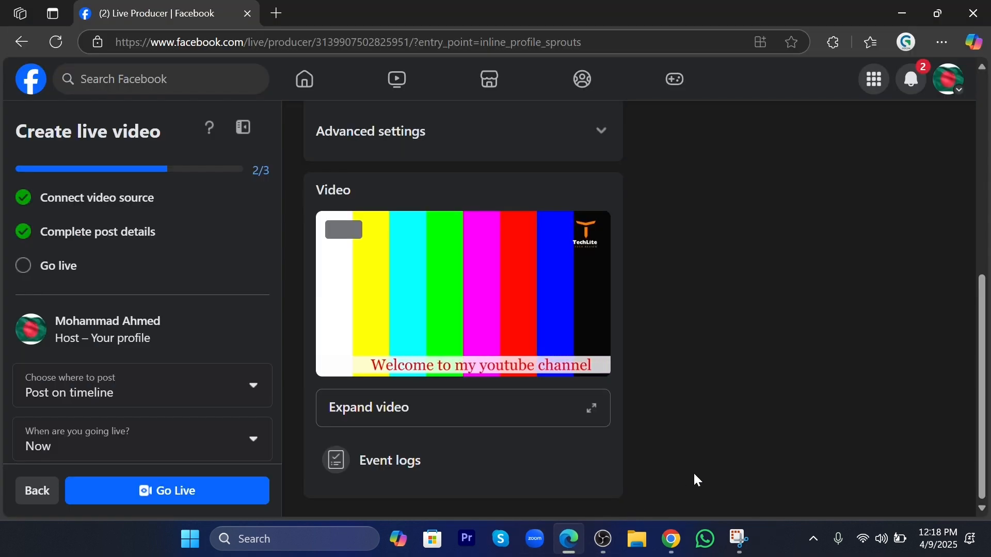
scroll(854, 356, "up", 8)
scroll(852, 355, "down", 8)
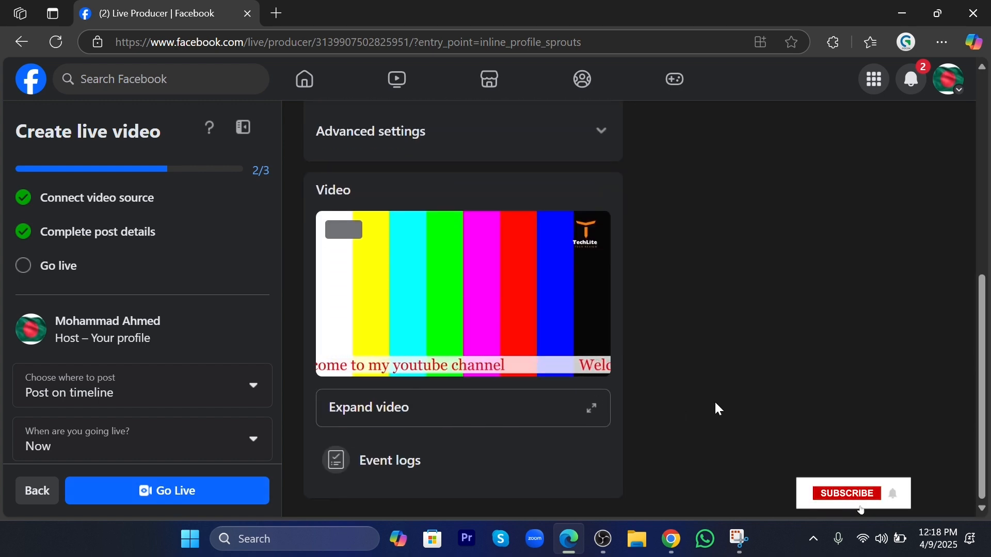
scroll(717, 409, "up", 6)
scroll(578, 451, "down", 6)
Step: Return to OBS Studio and stop the Facebook stream
mouse_move(603, 539)
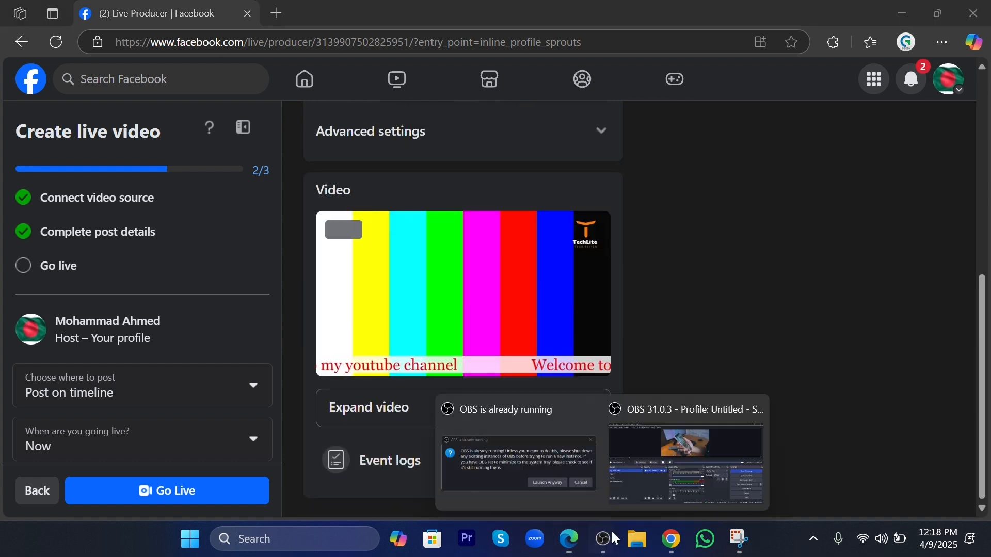
left_click(686, 454)
left_click(907, 316)
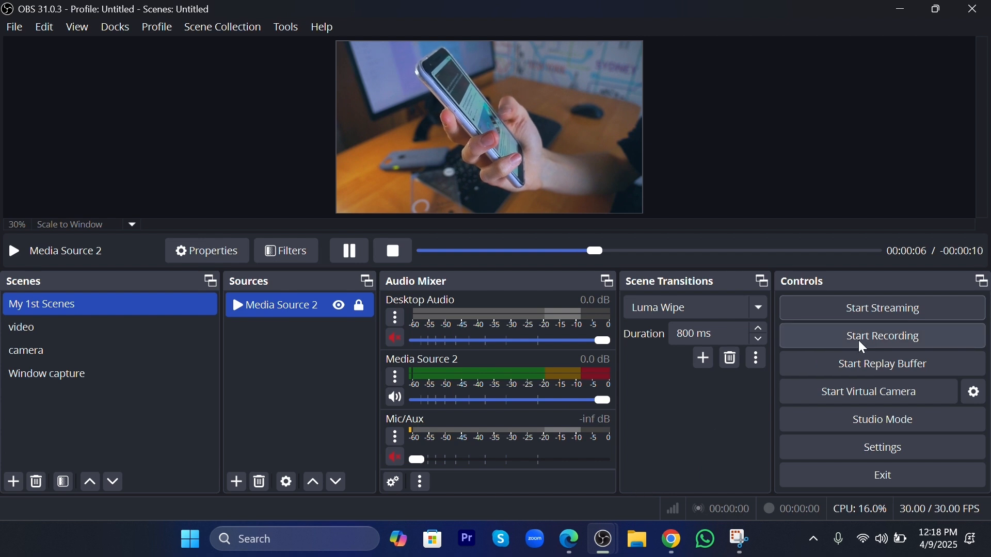
Step: In the Output settings, set the recording path to the Videos folder and the recording quality to High Quality, Medium File Size
left_click(873, 448)
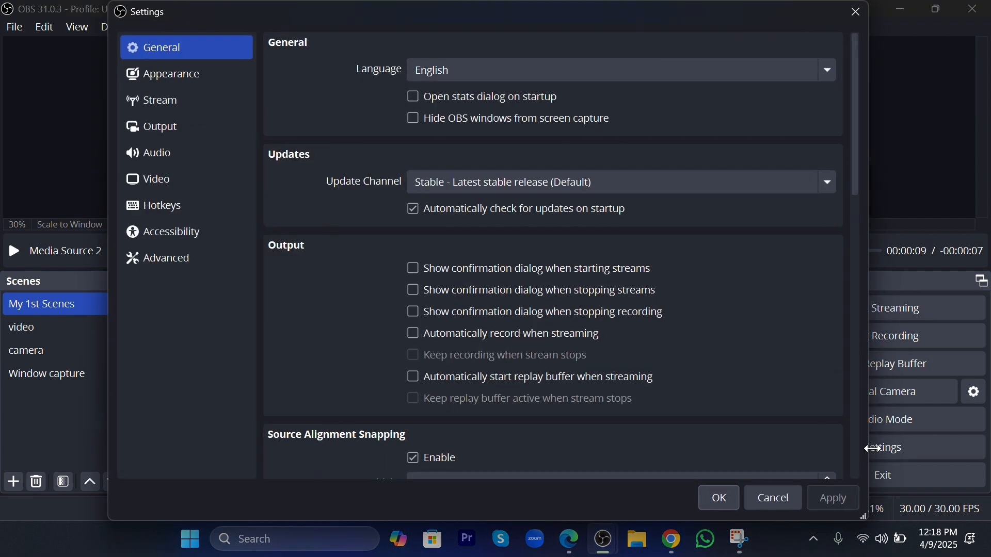
left_click(195, 132)
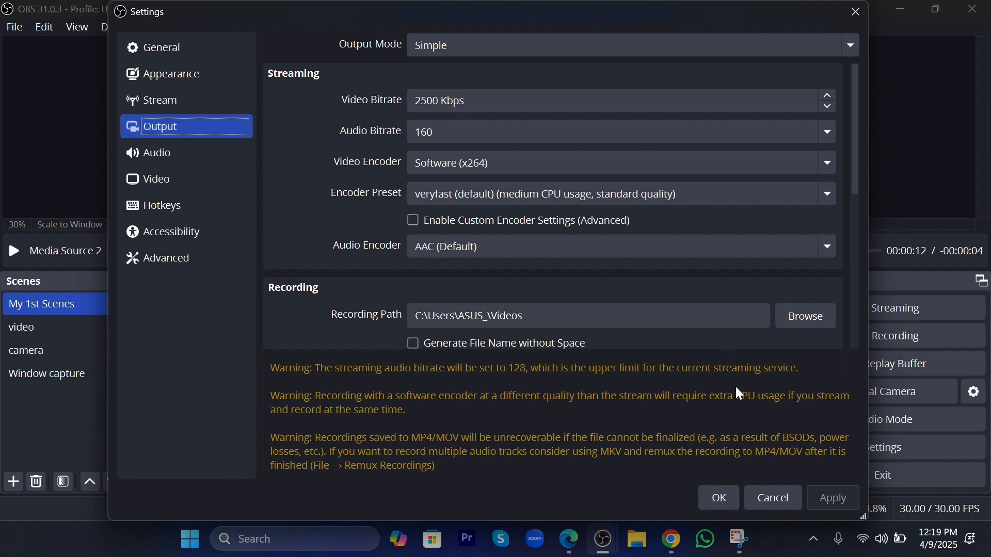
scroll(847, 270, "down", 3)
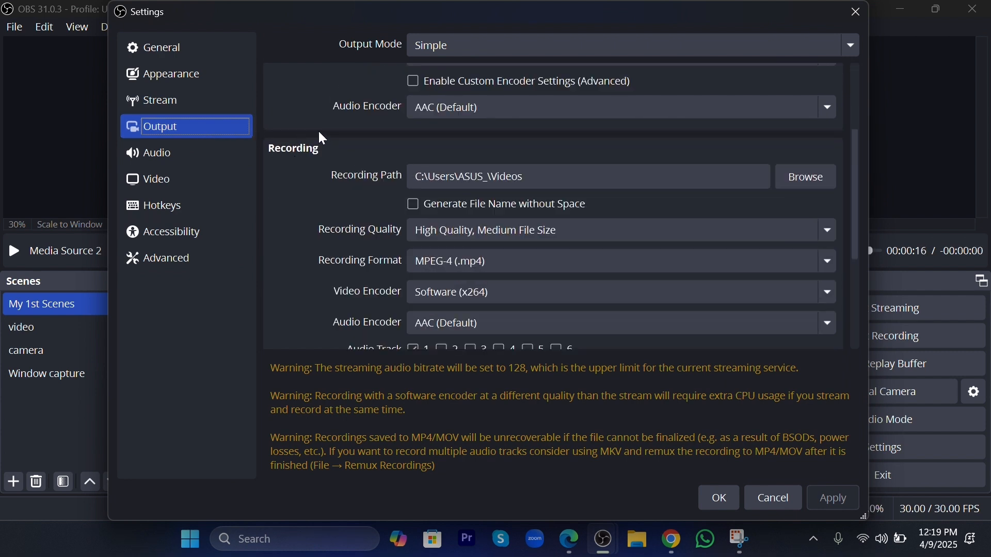
left_click_drag(855, 245, 860, 276)
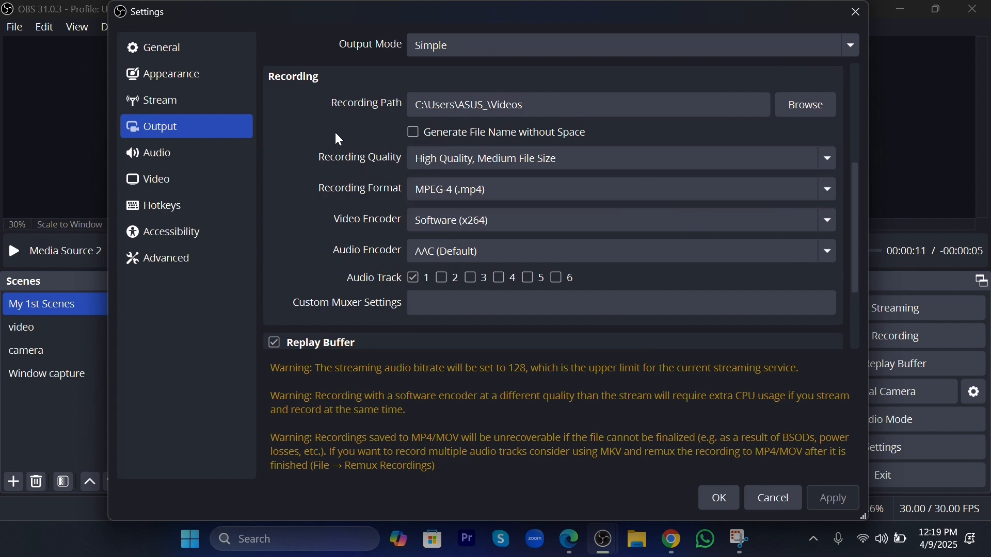
left_click(806, 110)
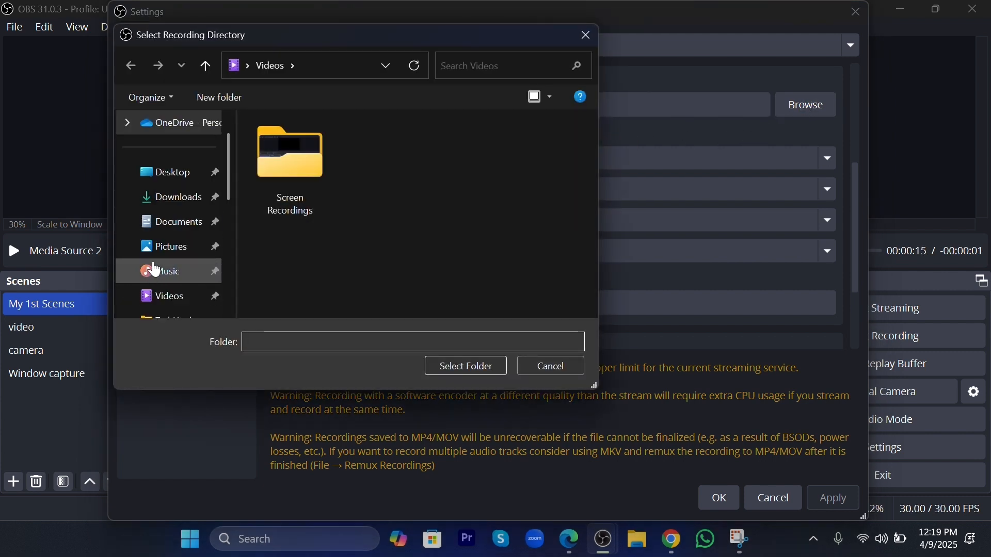
left_click(172, 304)
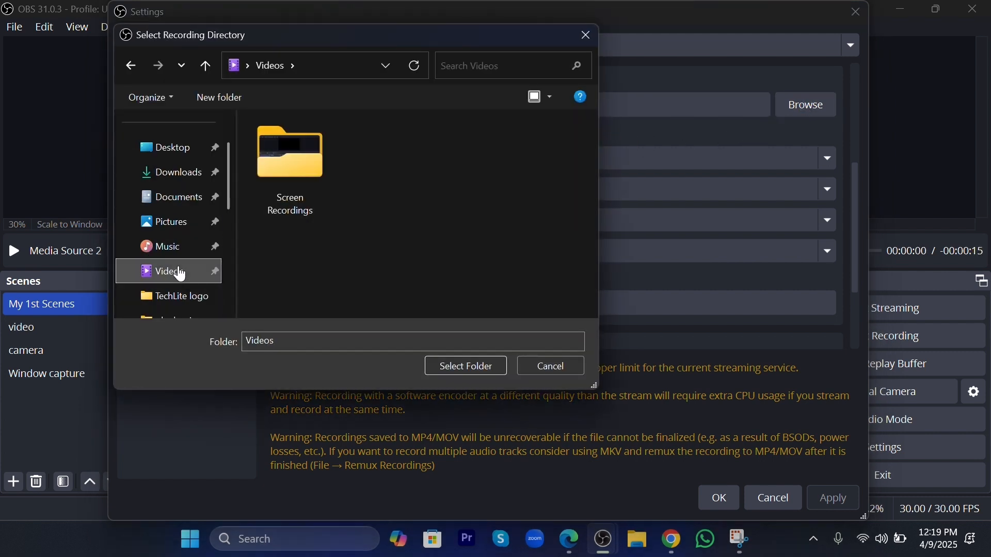
left_click(473, 364)
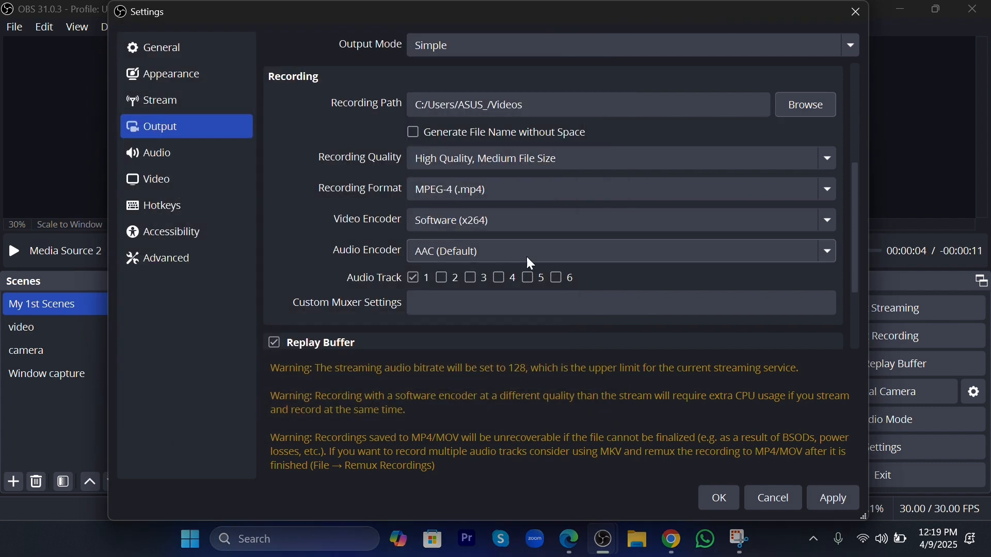
left_click(666, 160)
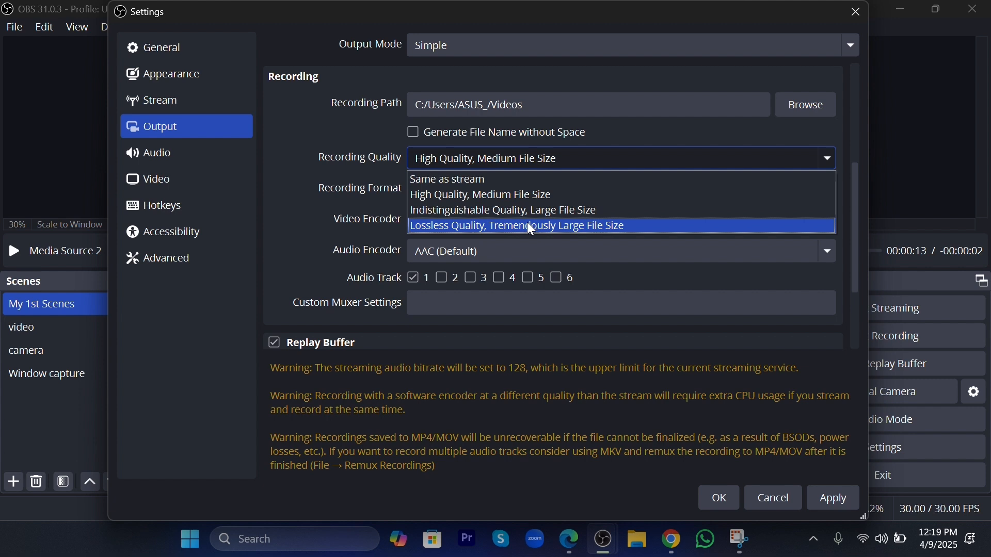
left_click(507, 196)
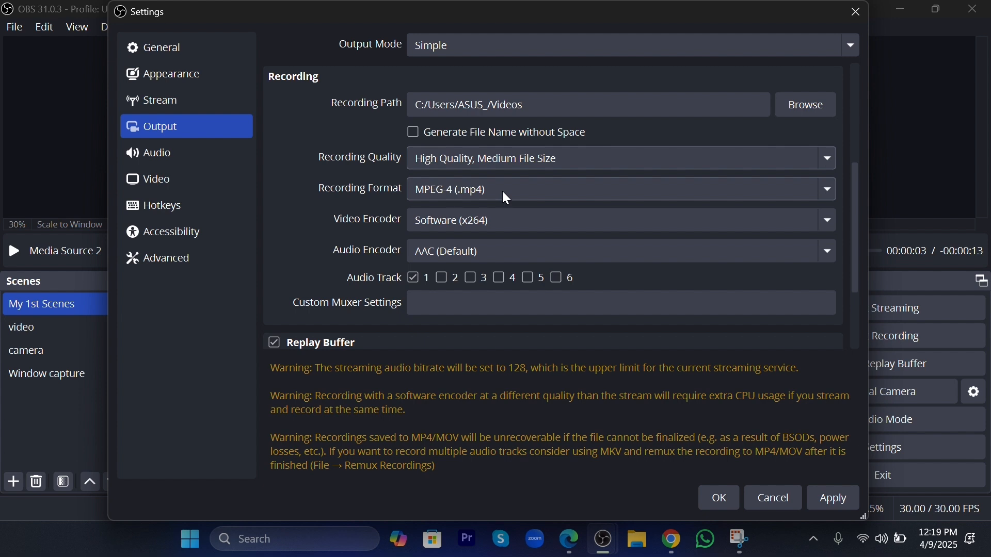
Step: Try Matroska Video (.mkv) as the recording format
left_click(503, 192)
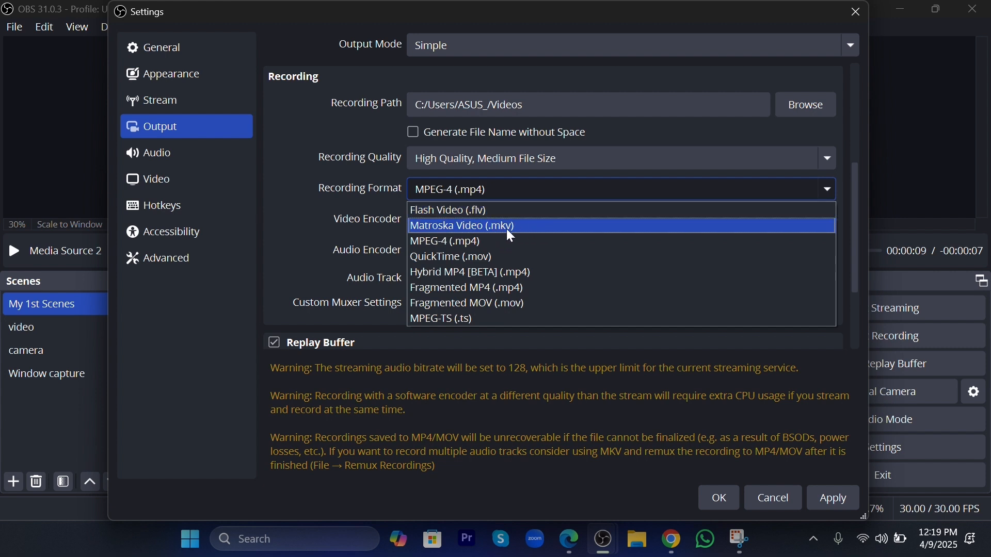
left_click(529, 230)
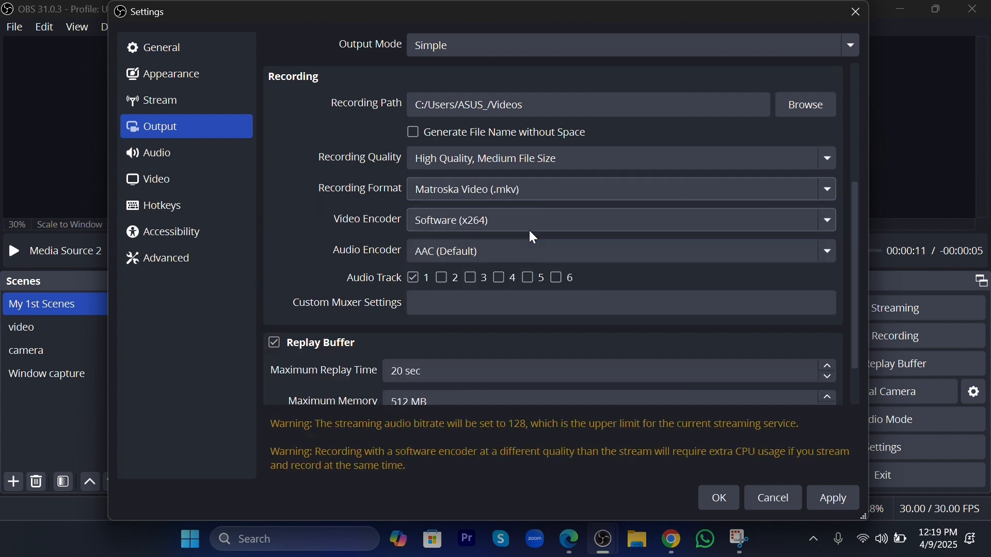
left_click(526, 191)
left_click(519, 224)
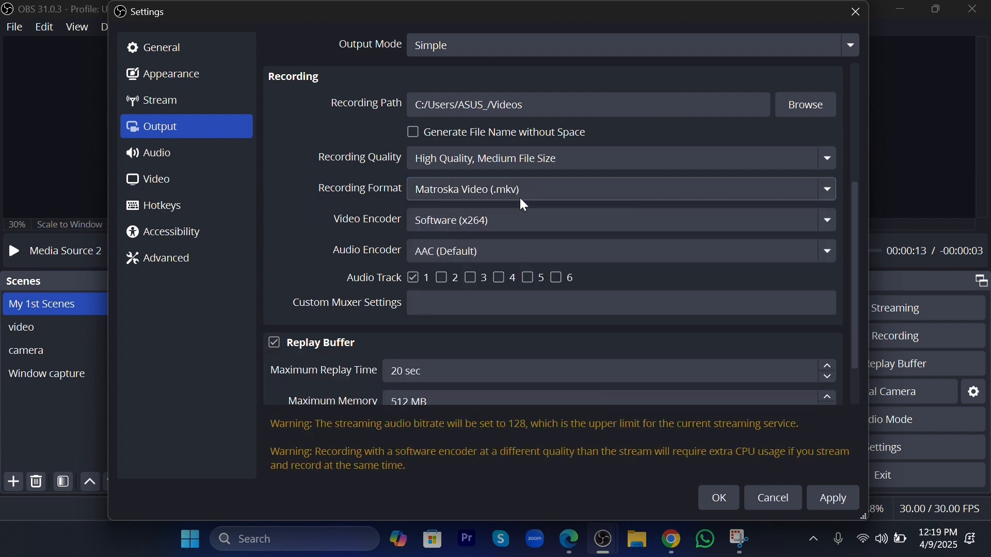
Step: Set the recording format to MPEG-4 (.mp4) and the recording video encoder to Software (x264), and save the settings
left_click(523, 192)
left_click(524, 191)
left_click(520, 193)
left_click(471, 241)
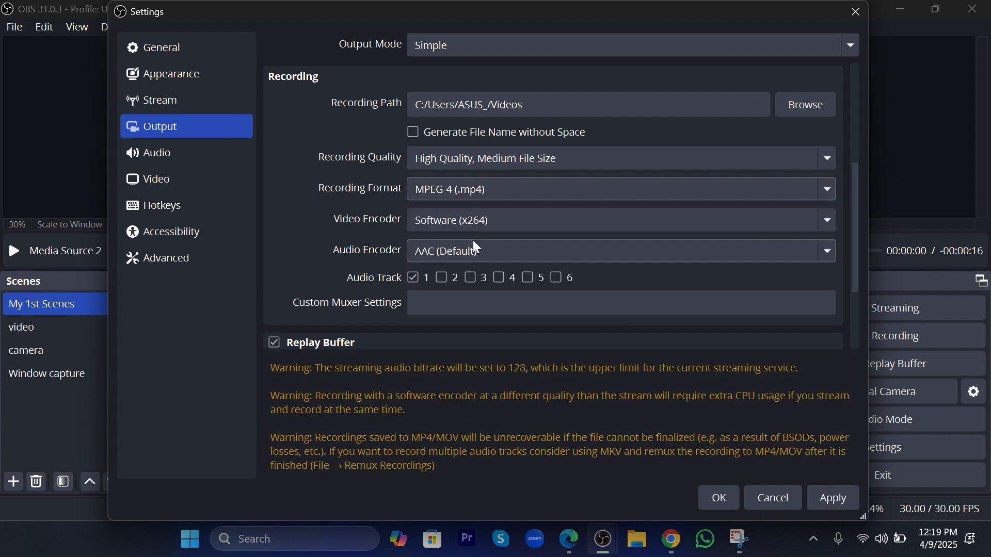
left_click(521, 220)
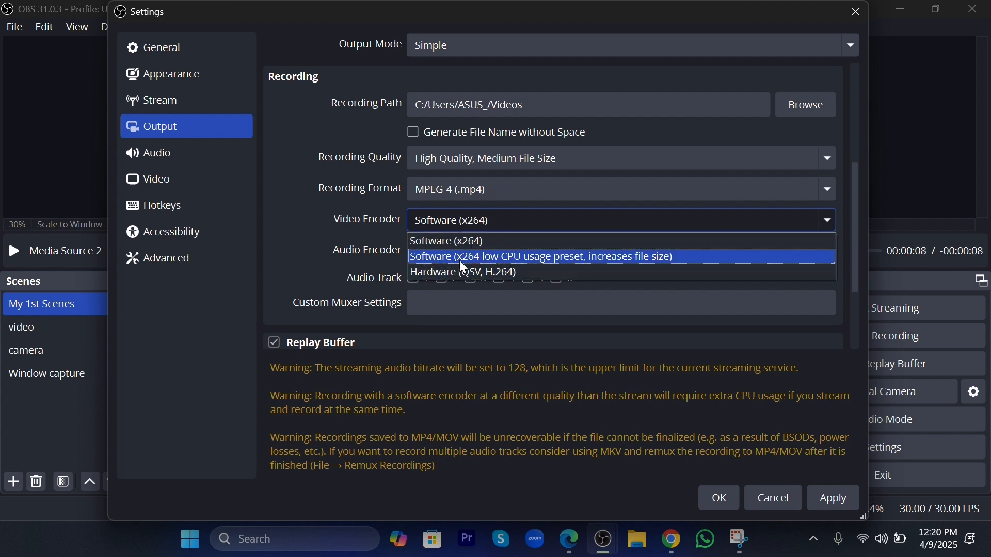
left_click(492, 239)
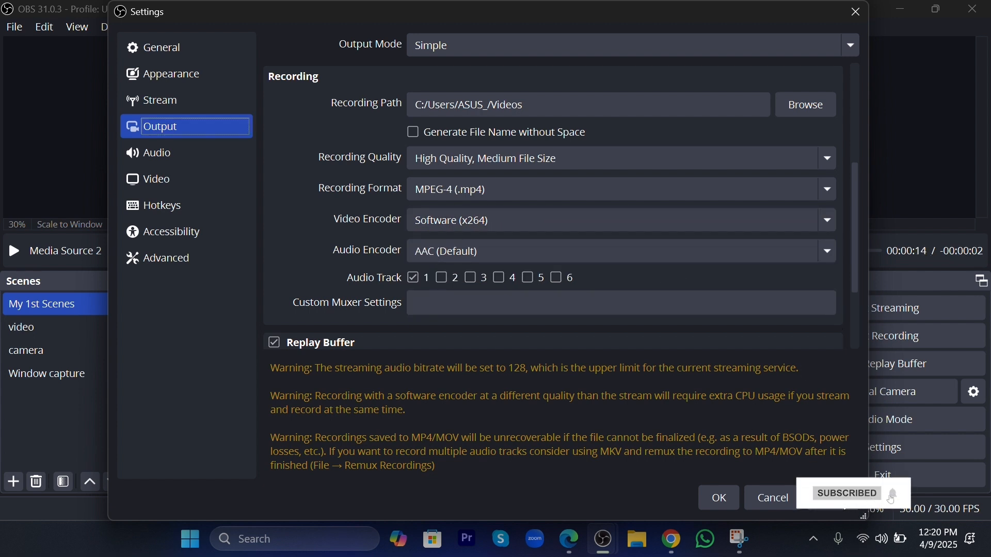
left_click(717, 500)
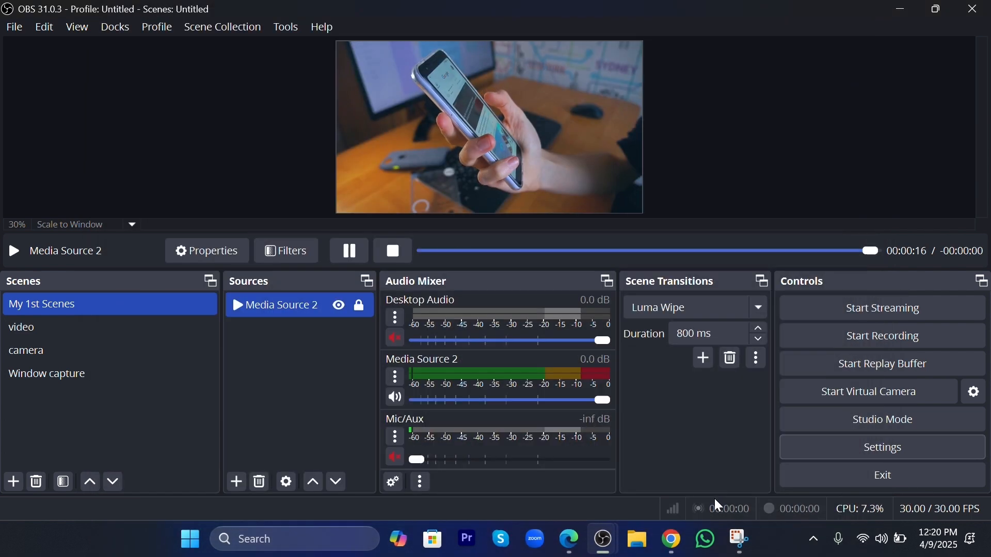
Step: Record a short clip that starts on My 1st Scenes and switches to the camera scene, and stop the recording
left_click(873, 344)
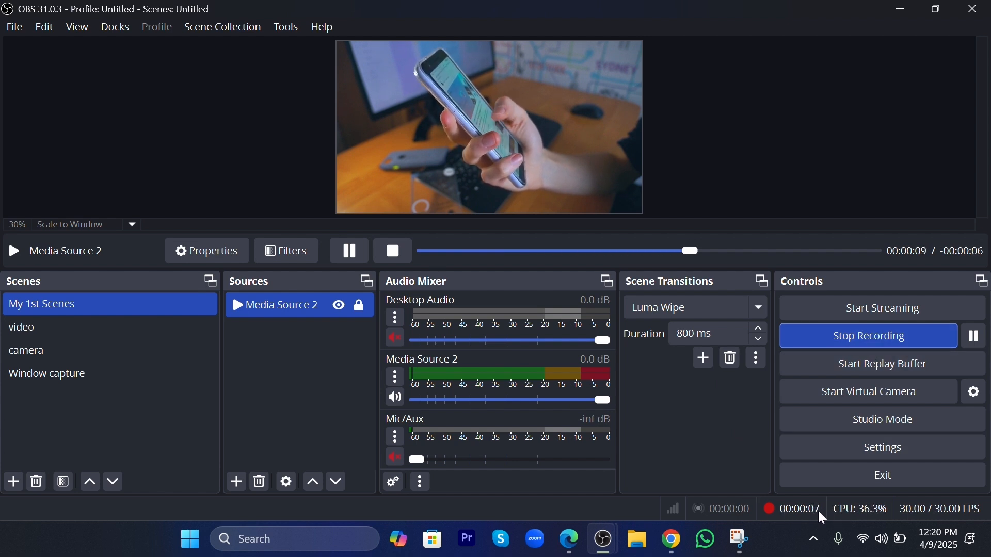
left_click(84, 354)
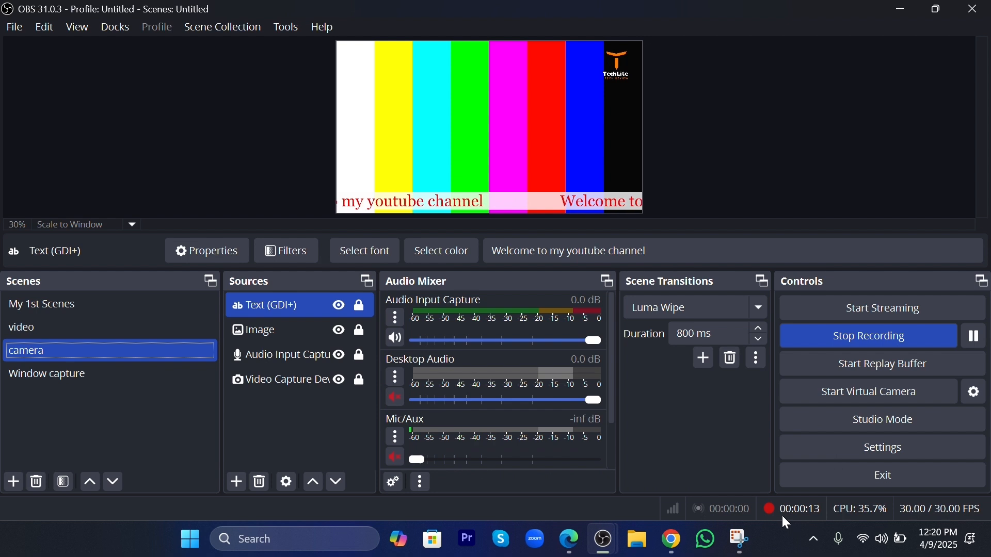
left_click(866, 336)
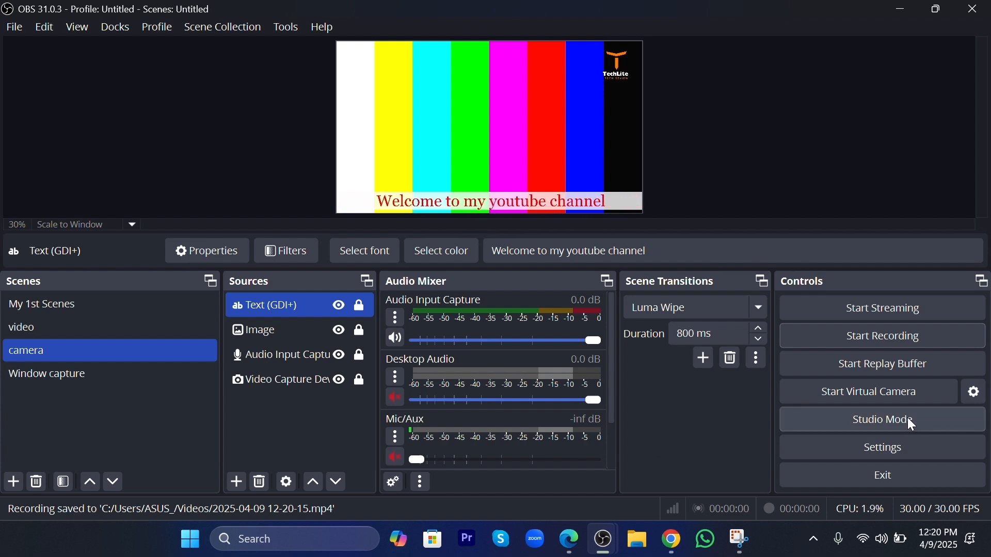
Step: Open the Video settings and examine the base (canvas) and output (scaled) resolutions
left_click(896, 455)
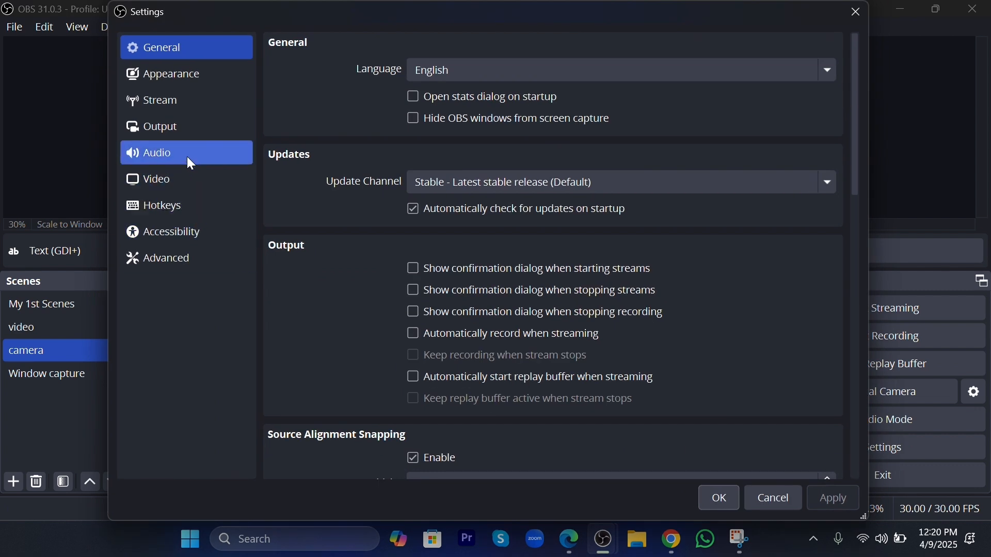
left_click(160, 176)
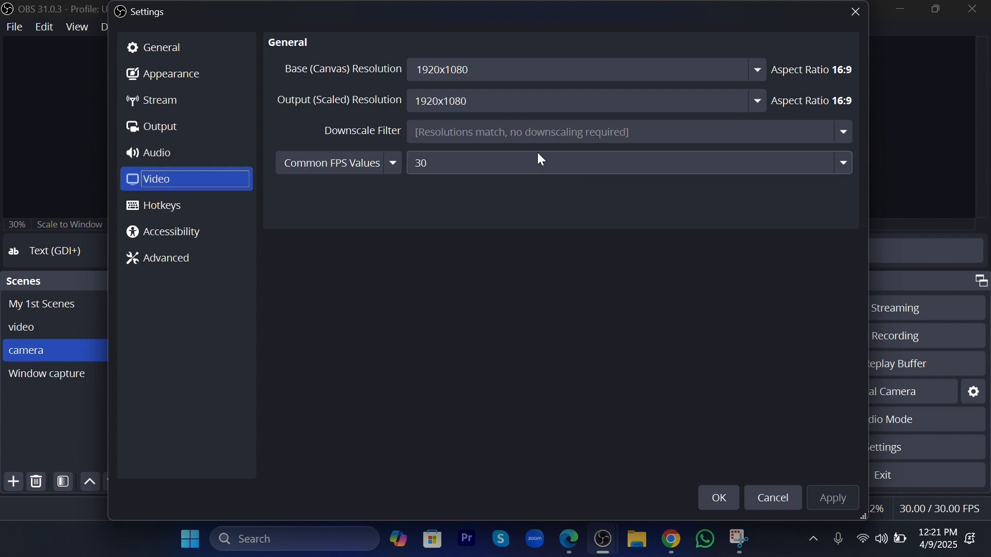
left_click_drag(417, 69, 532, 71)
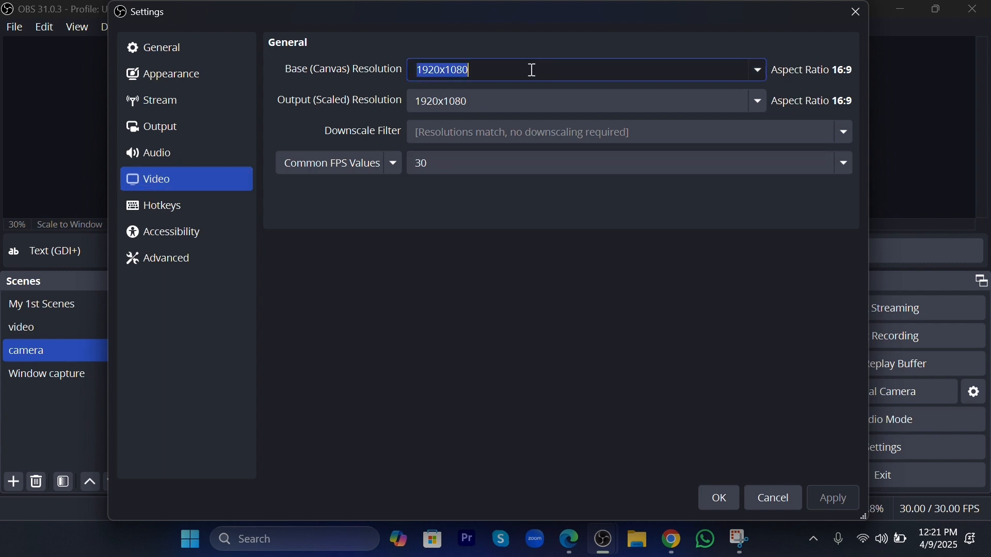
left_click(416, 100)
left_click(420, 101)
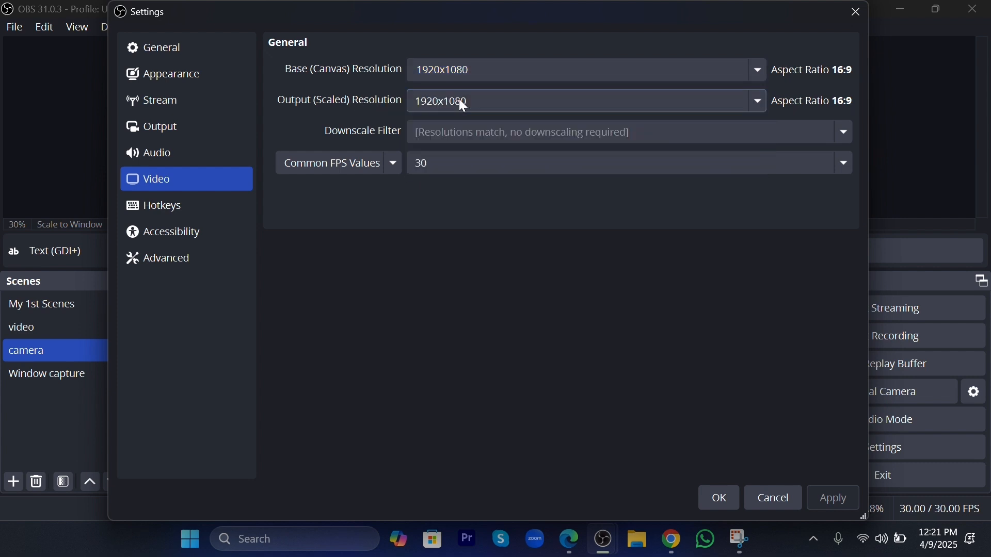
Step: Try 1280x720 as the output (scaled) resolution
left_click(760, 100)
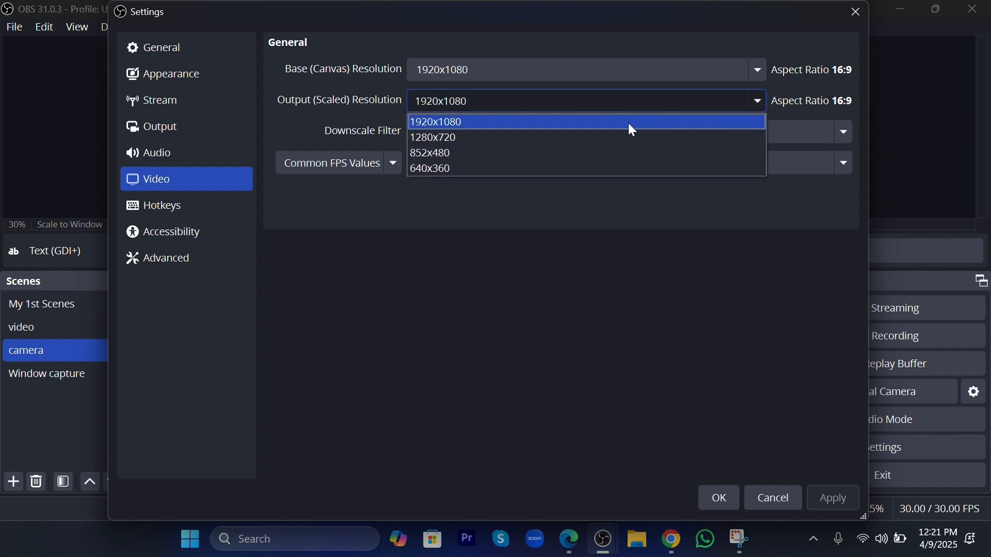
left_click(459, 138)
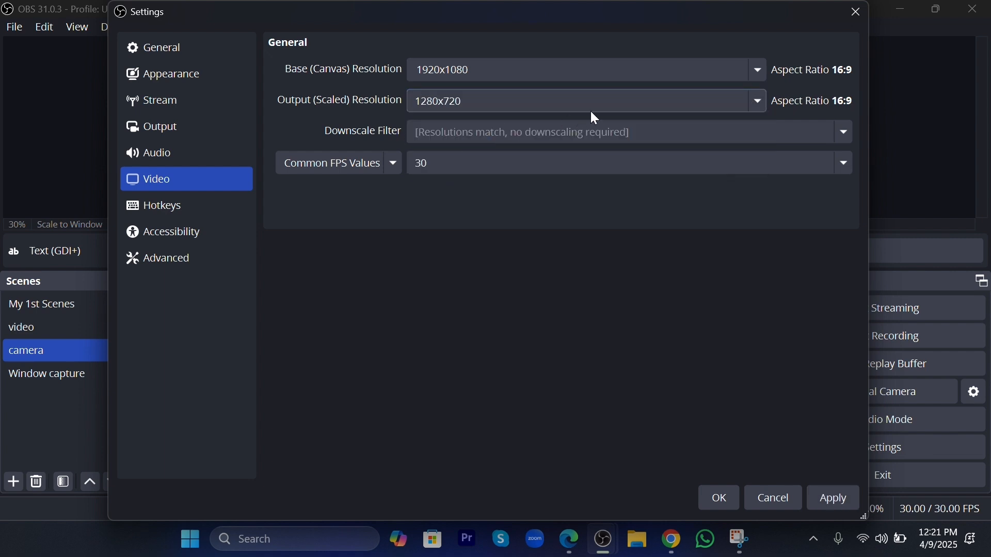
left_click(590, 106)
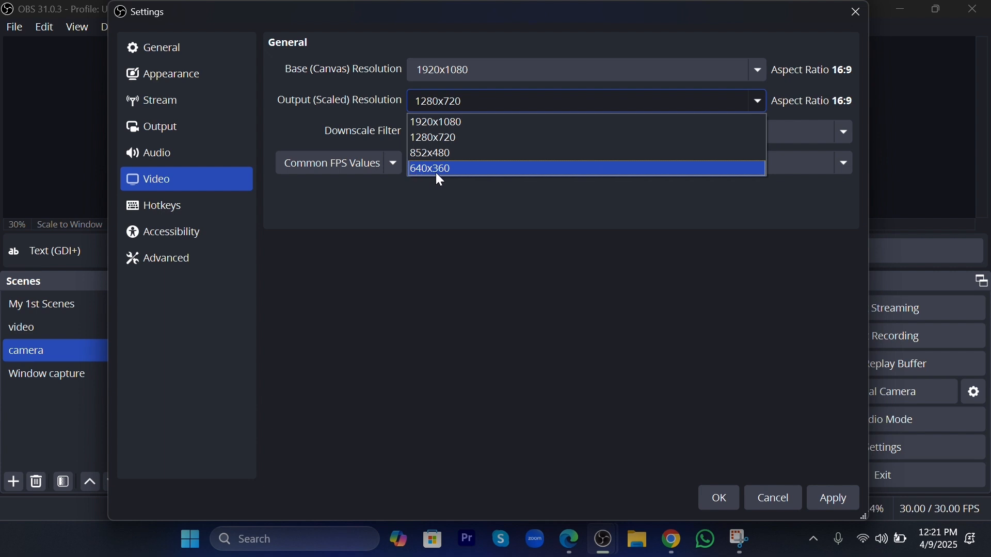
left_click(762, 103)
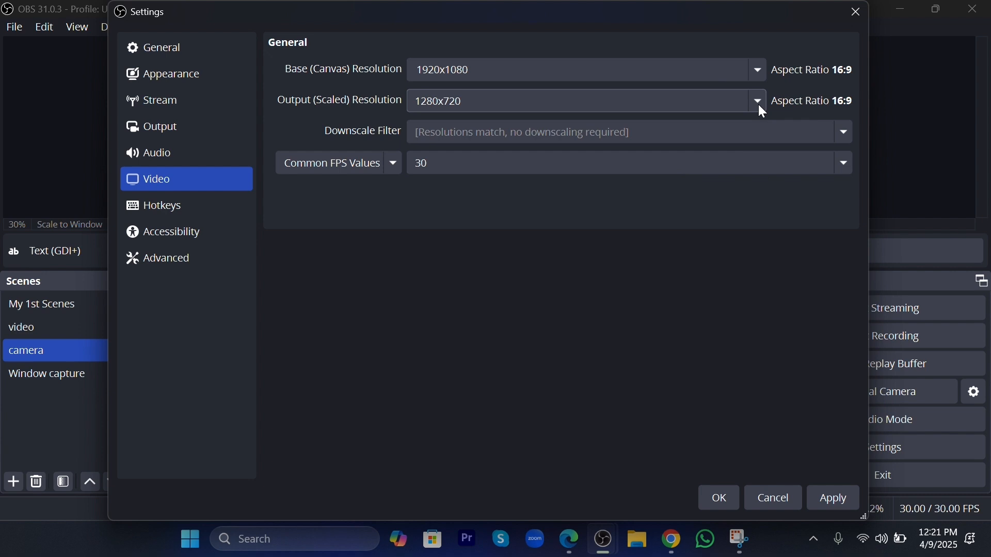
Step: Set the output (scaled) resolution to 1920x1080 and the common FPS value to 30
left_click(759, 104)
left_click(599, 120)
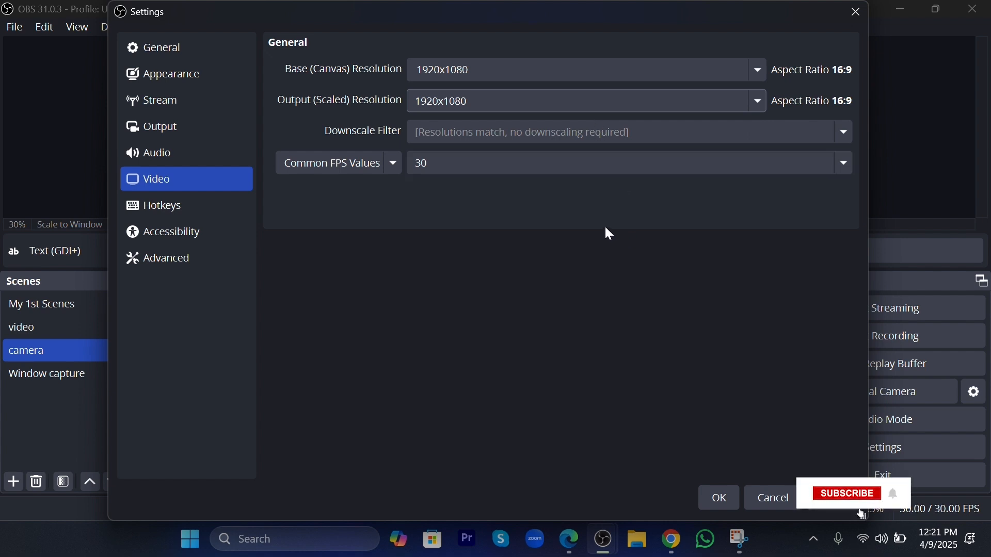
left_click(573, 173)
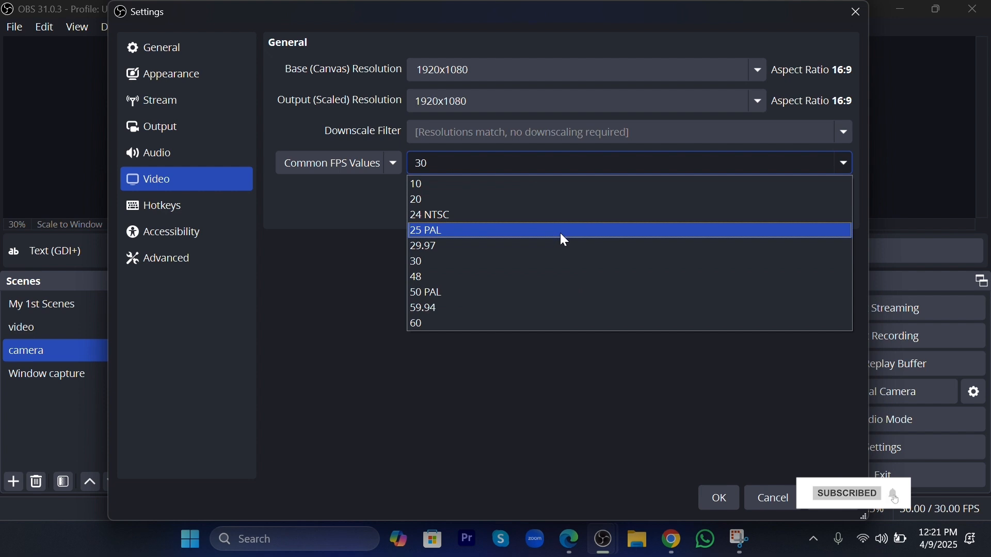
left_click(559, 322)
left_click(522, 160)
left_click(457, 262)
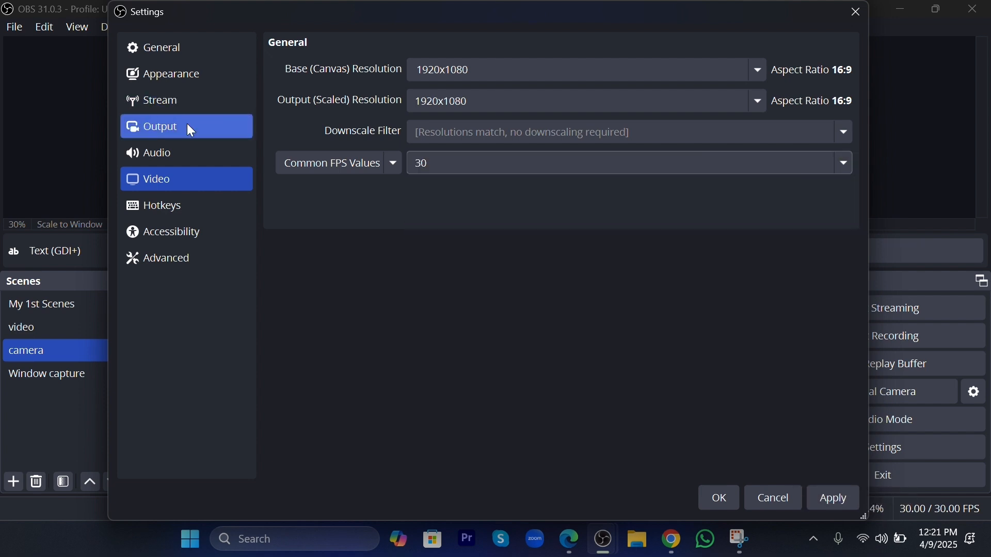
Step: Examine the streaming video bitrate and the recording options in the Output settings, and close the settings with the changes accepted
left_click(187, 124)
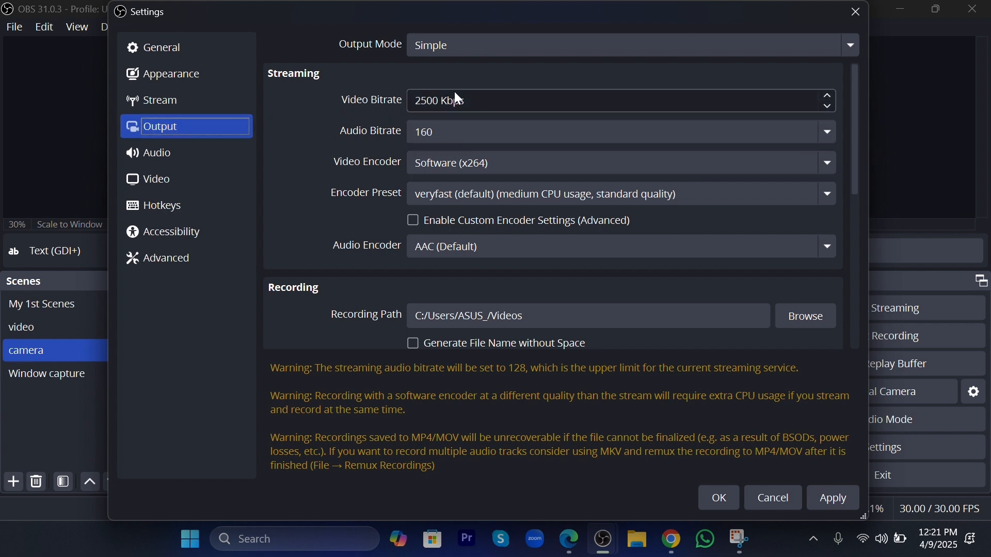
left_click(428, 101)
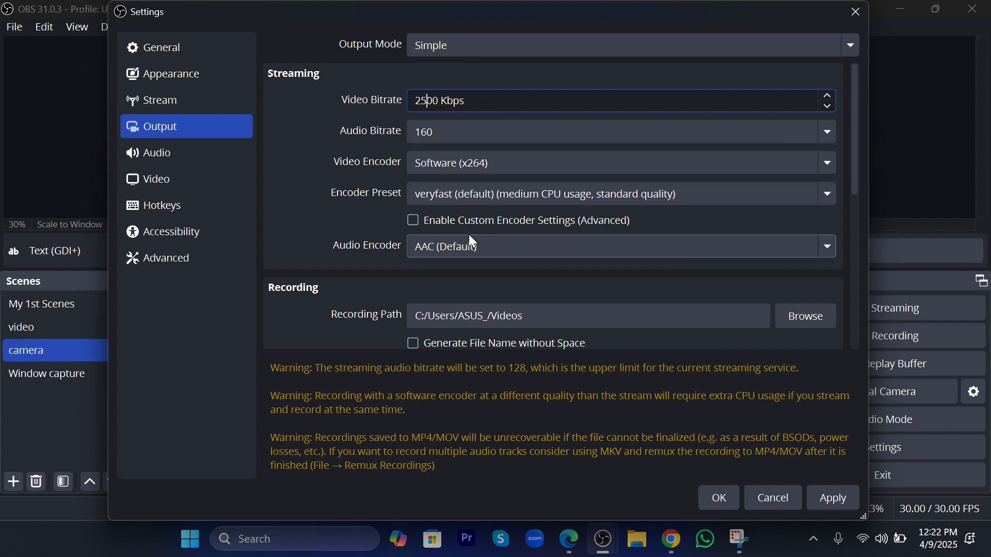
scroll(490, 289, "down", 2)
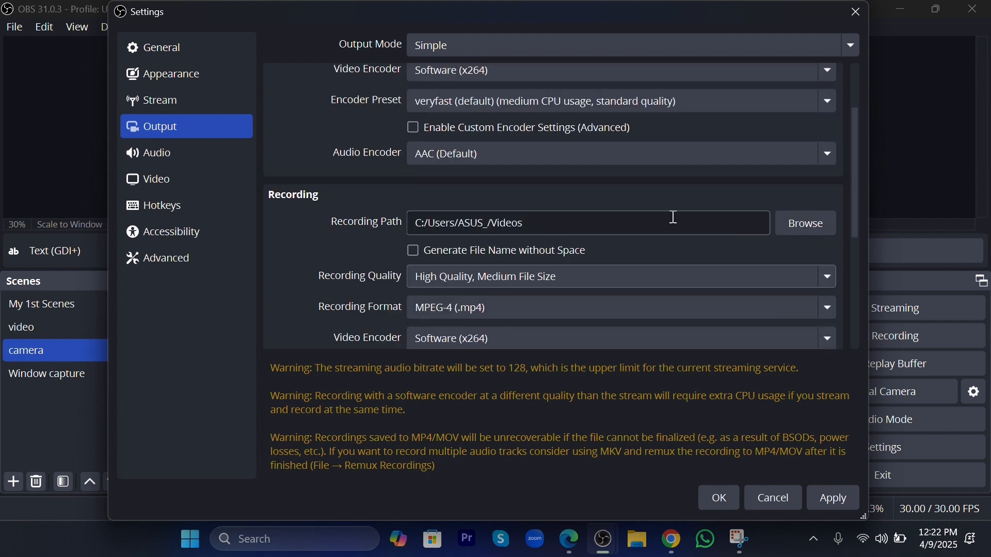
scroll(671, 222, "up", 2)
left_click(428, 101)
left_click_drag(429, 101, 416, 101)
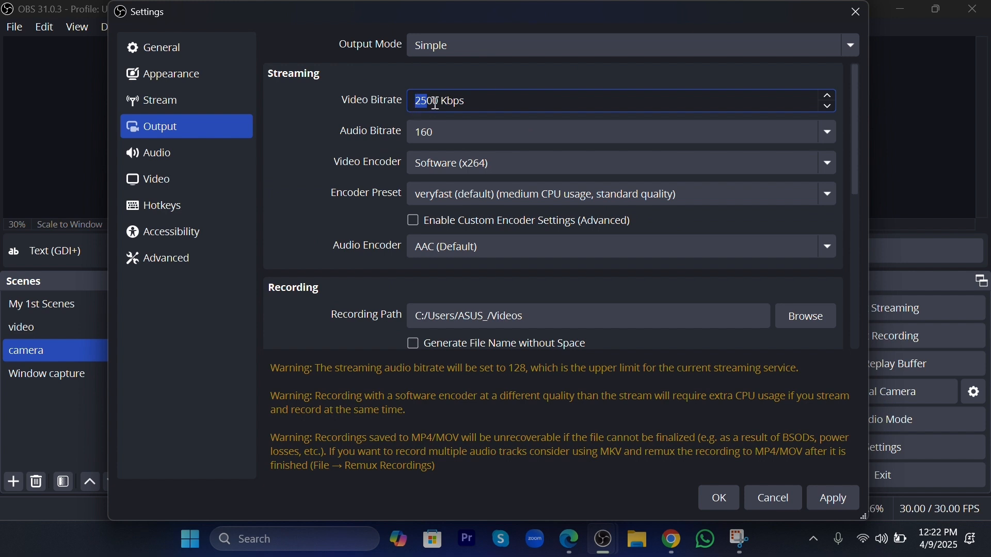
left_click(427, 99)
left_click_drag(427, 99, 405, 108)
left_click(427, 100)
left_click_drag(428, 100, 418, 103)
left_click(703, 503)
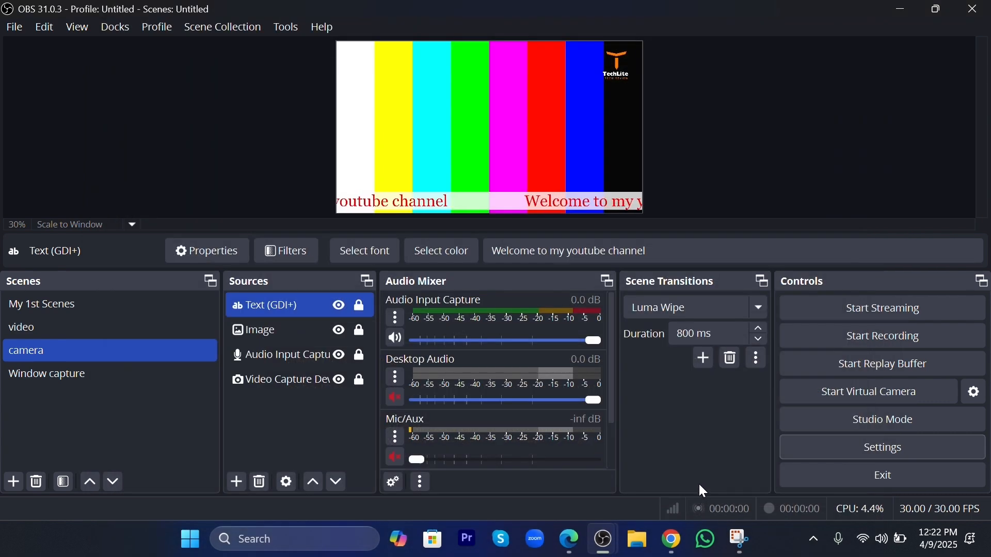